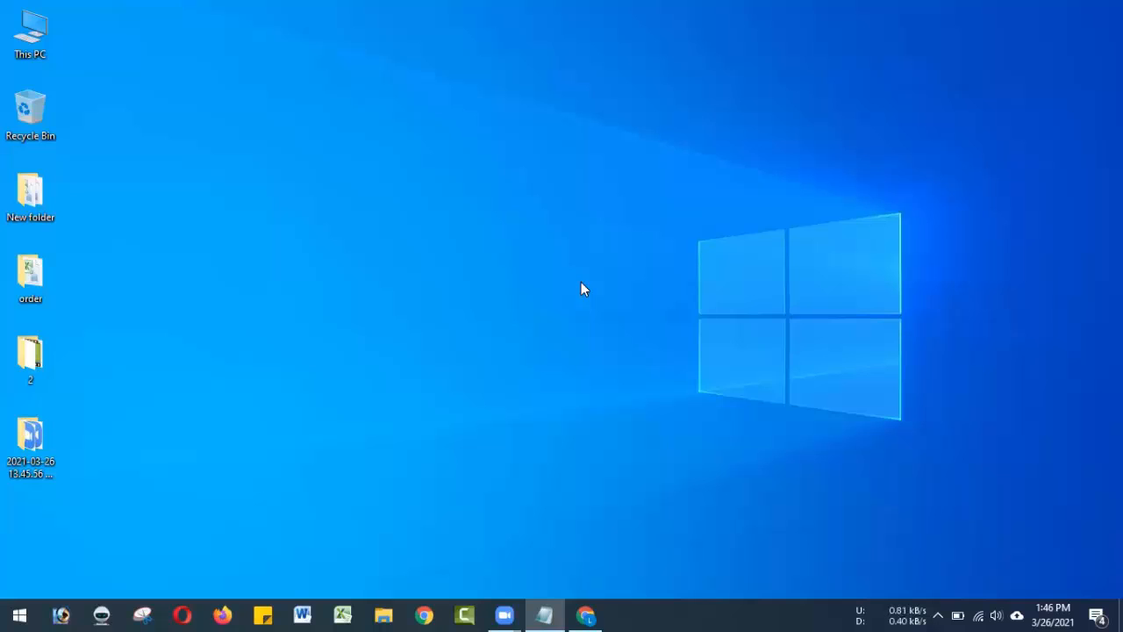
# Step: Open the theme & plugins note in Notepad and review its list of recommended plugins, starting with akismet spam protection
pyautogui.click(544, 614)
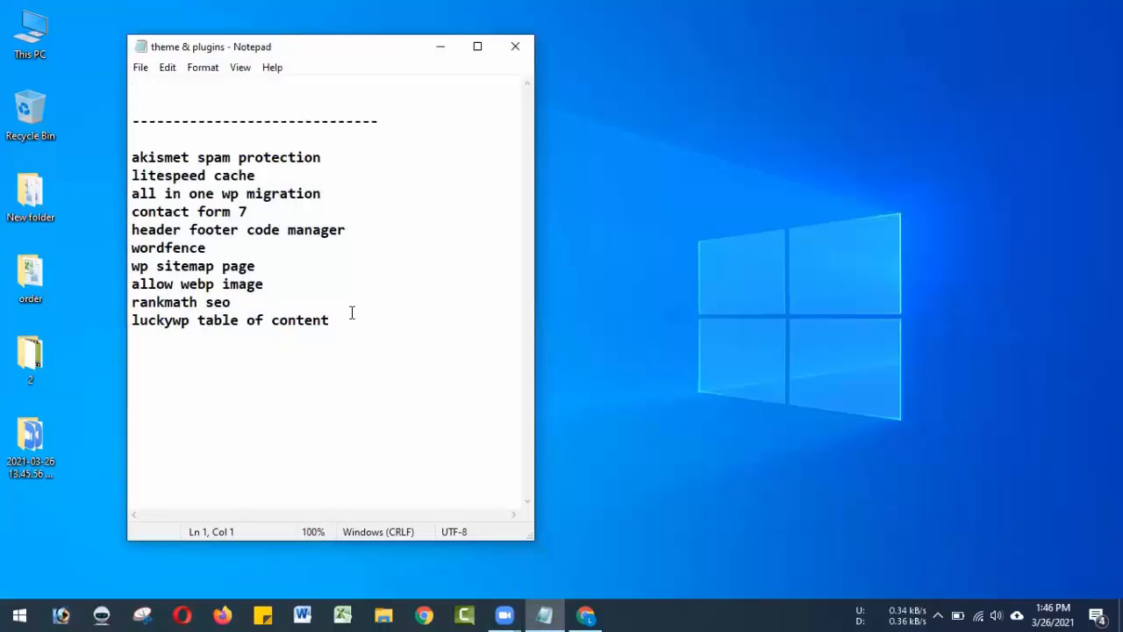
pyautogui.moveTo(132, 157); pyautogui.dragTo(362, 338)
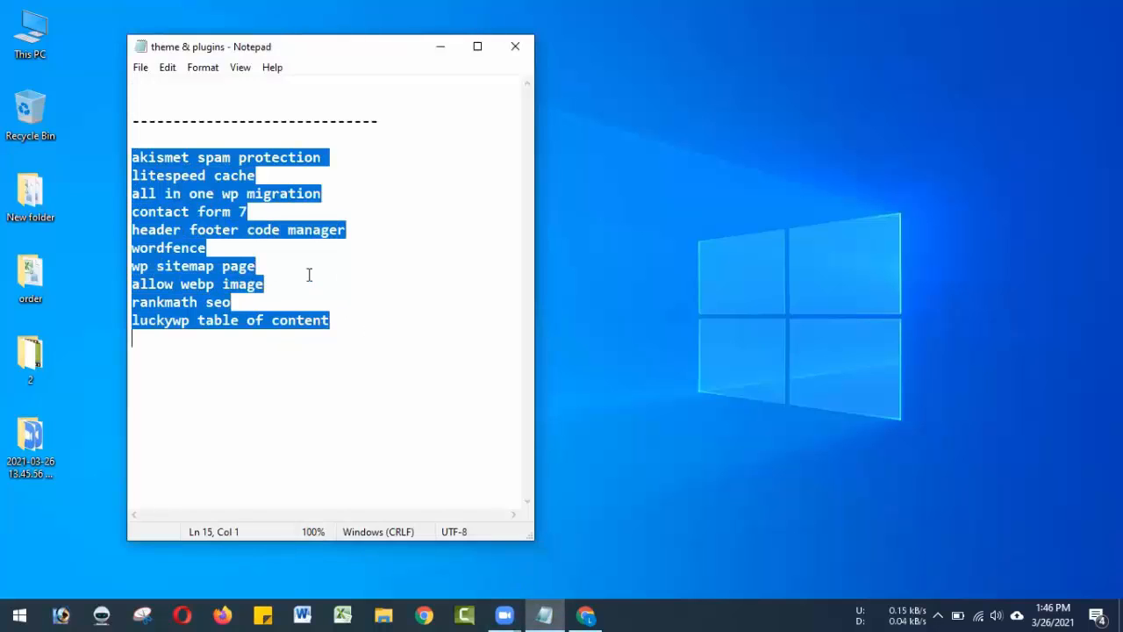
pyautogui.click(289, 263)
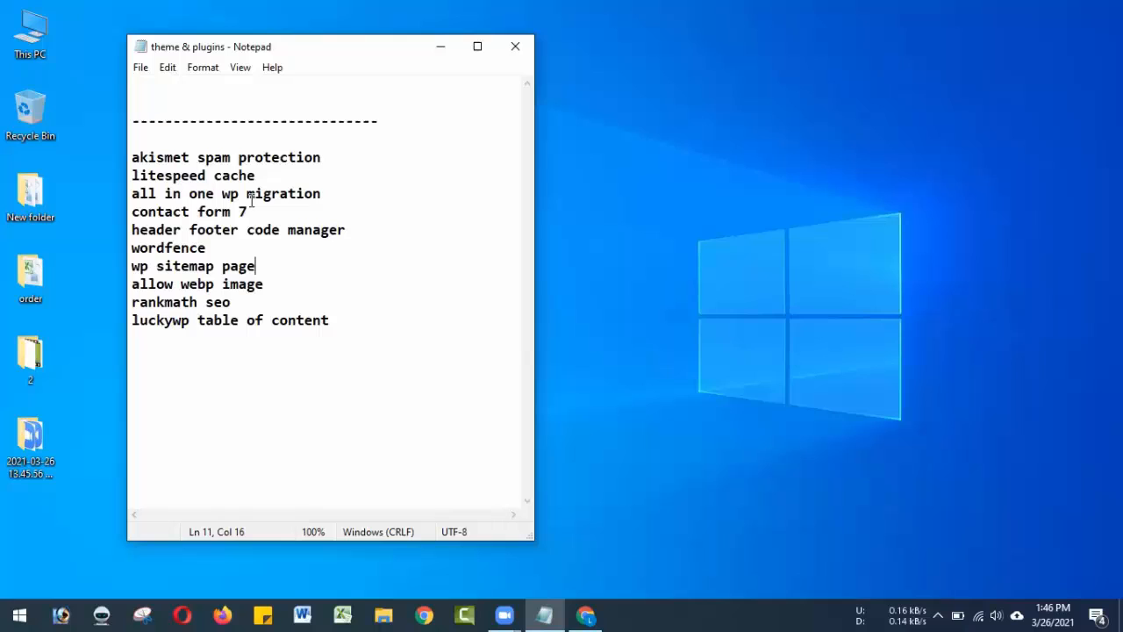
pyautogui.moveTo(195, 158); pyautogui.dragTo(336, 155)
pyautogui.click(336, 155)
pyautogui.click(440, 46)
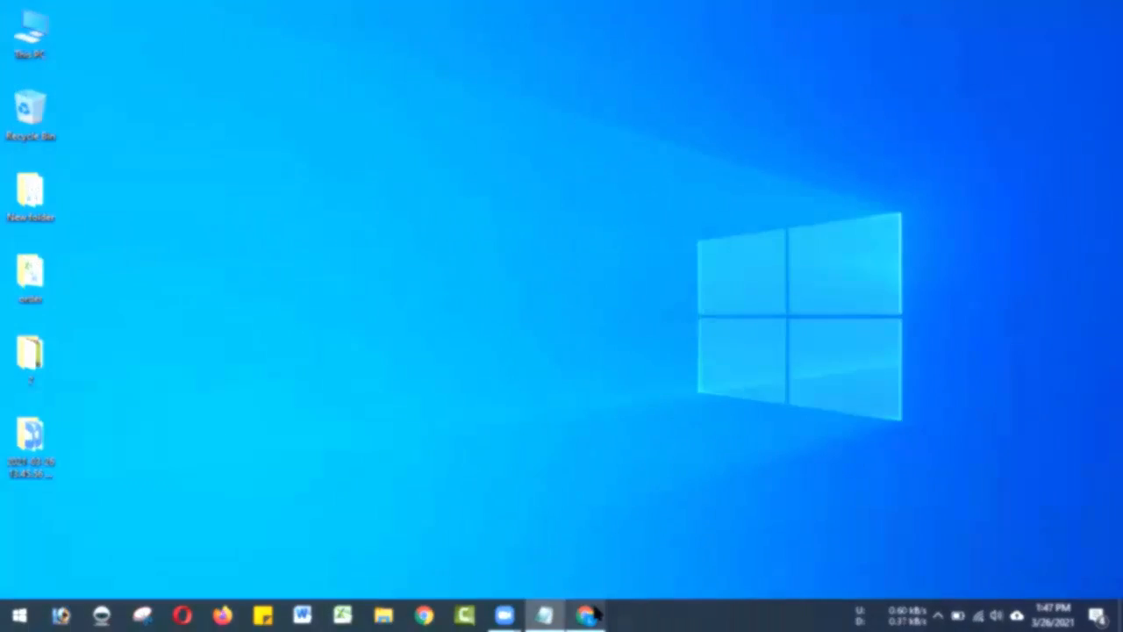
# Step: Switch to the WordPress dashboard in Chrome and bulk-deactivate all installed plugins
pyautogui.click(591, 615)
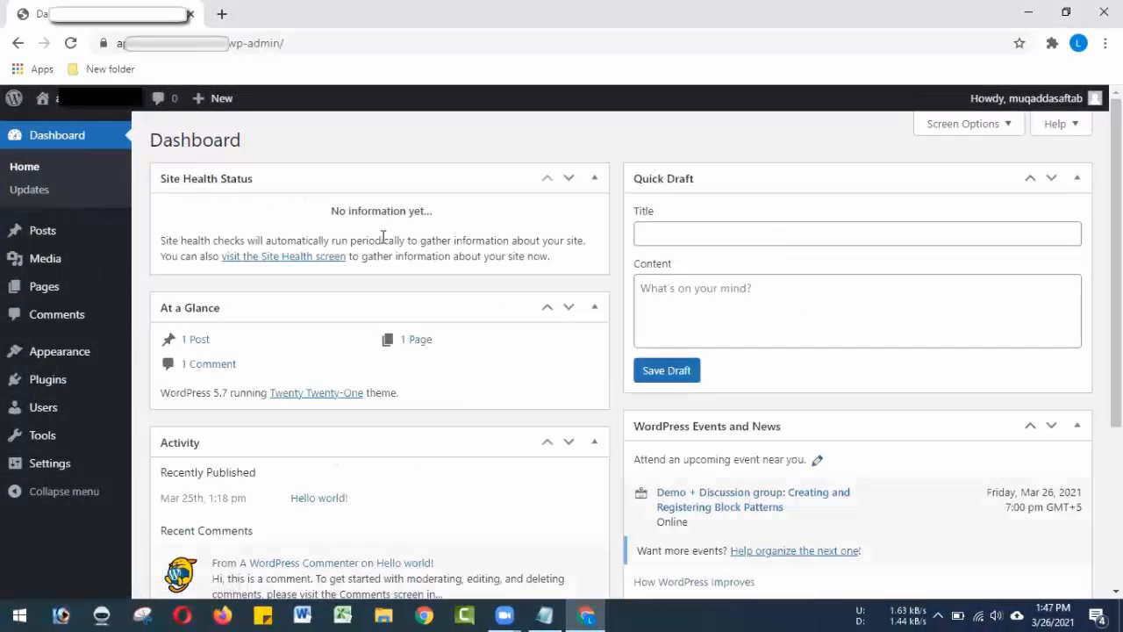
pyautogui.click(117, 382)
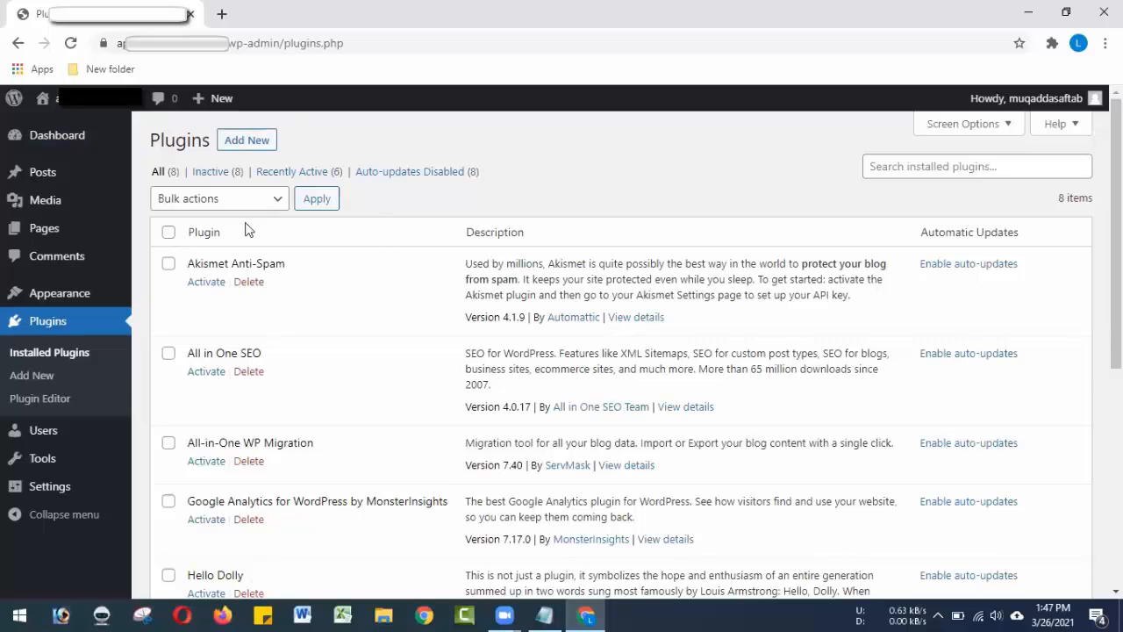
pyautogui.click(168, 234)
pyautogui.click(236, 201)
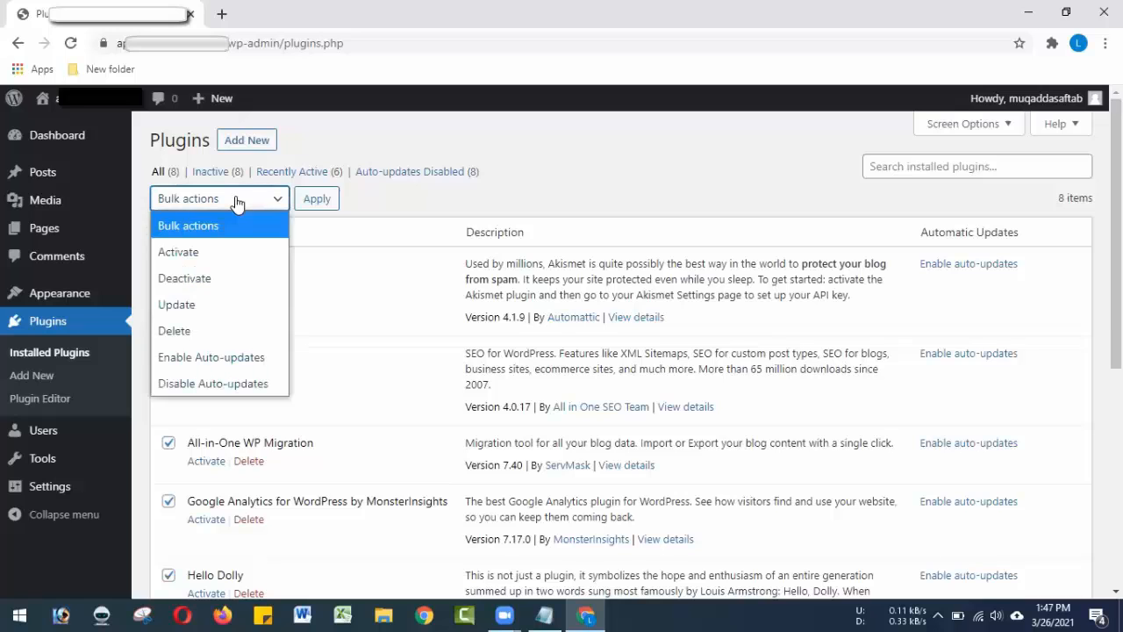
pyautogui.click(211, 278)
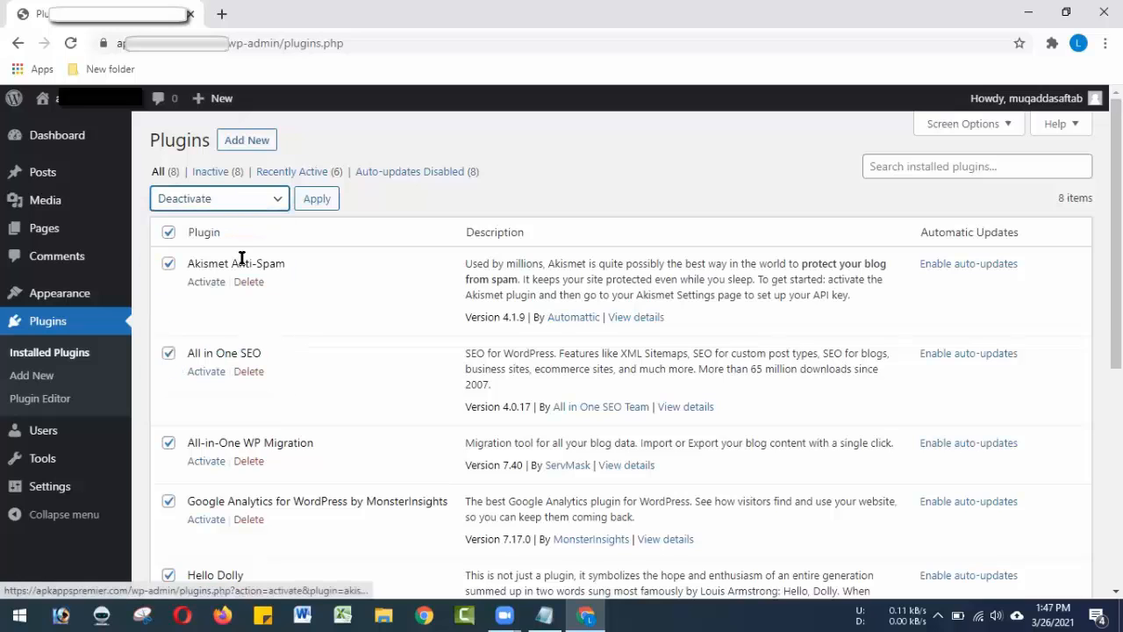
pyautogui.click(317, 199)
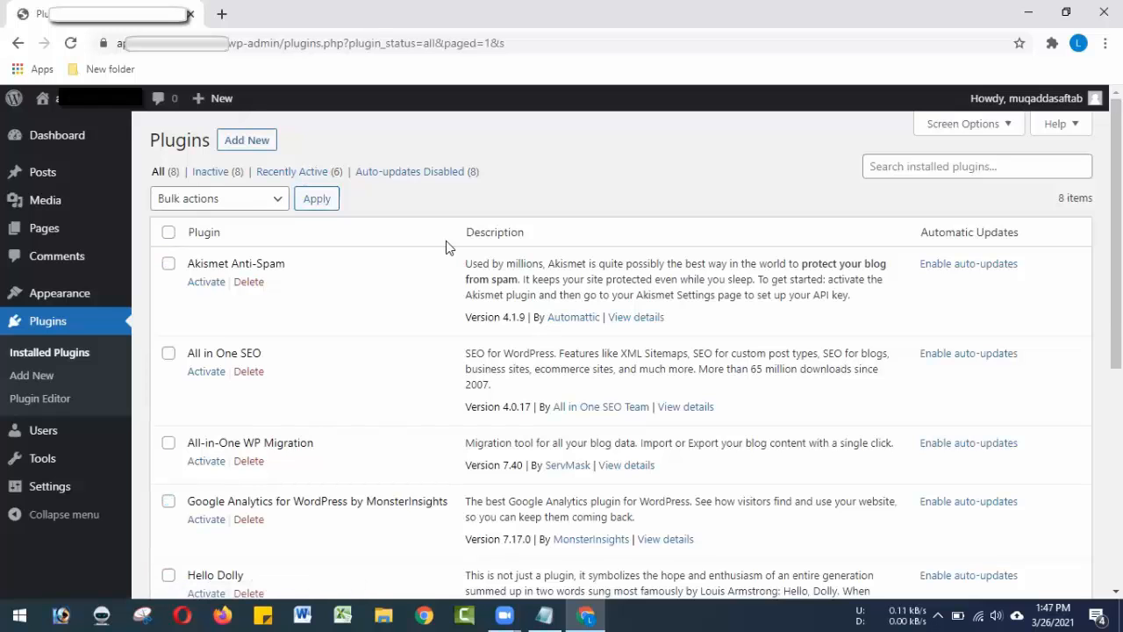
# Step: Review the installed plugins against the Notepad list, checking for Akismet Anti-Spam
pyautogui.scroll(-4, 484, 235)
pyautogui.scroll(3, 614, 369)
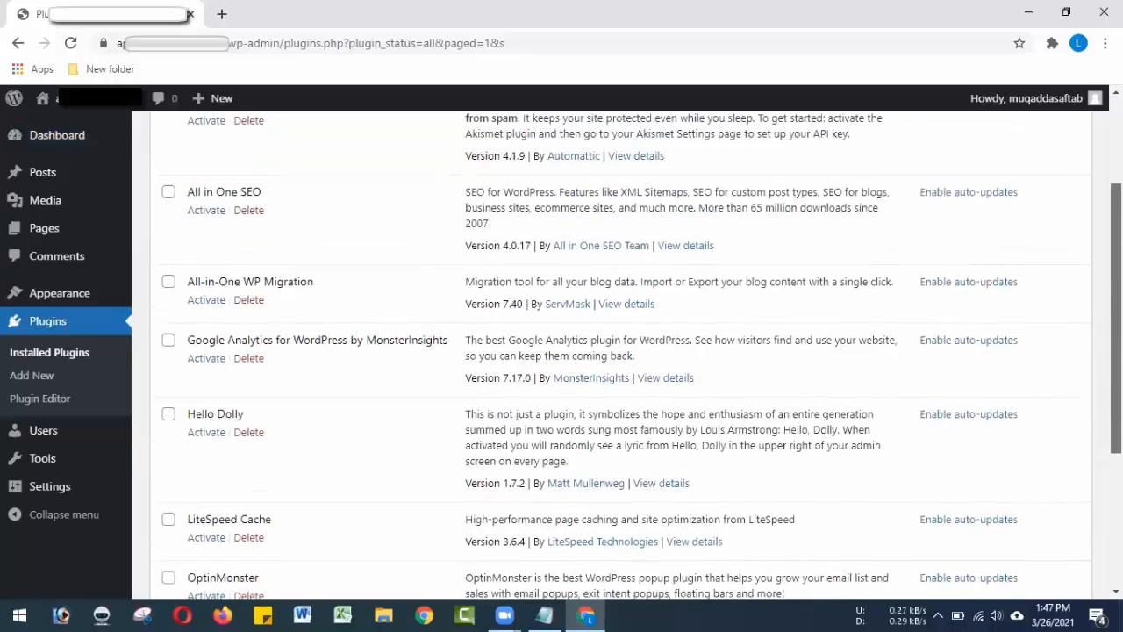
pyautogui.scroll(2, 1116, 263)
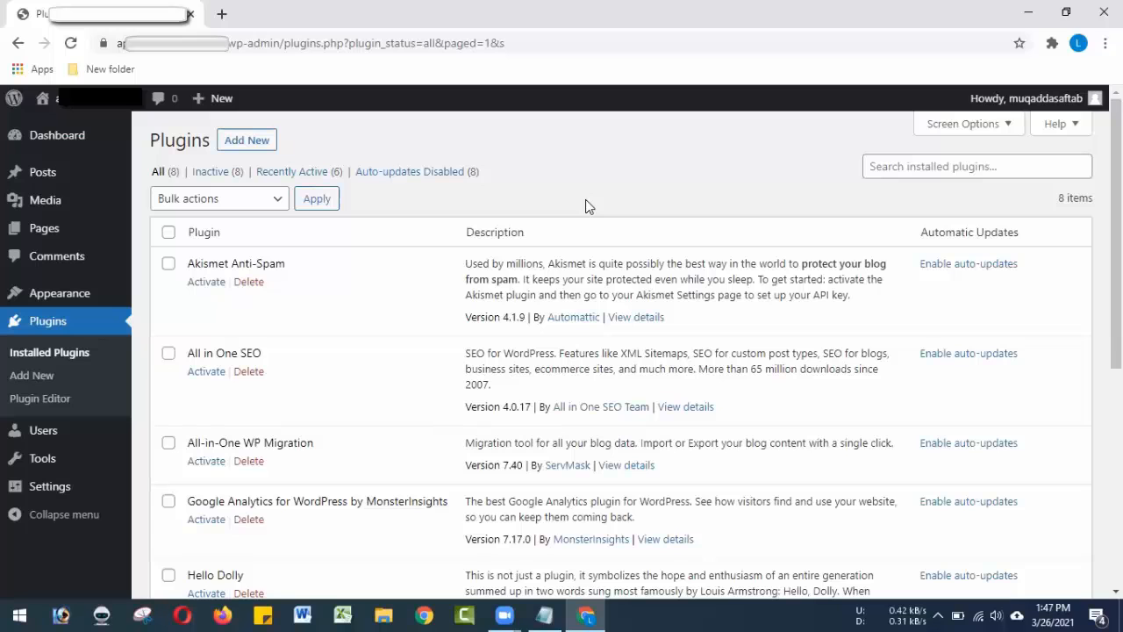
pyautogui.click(544, 614)
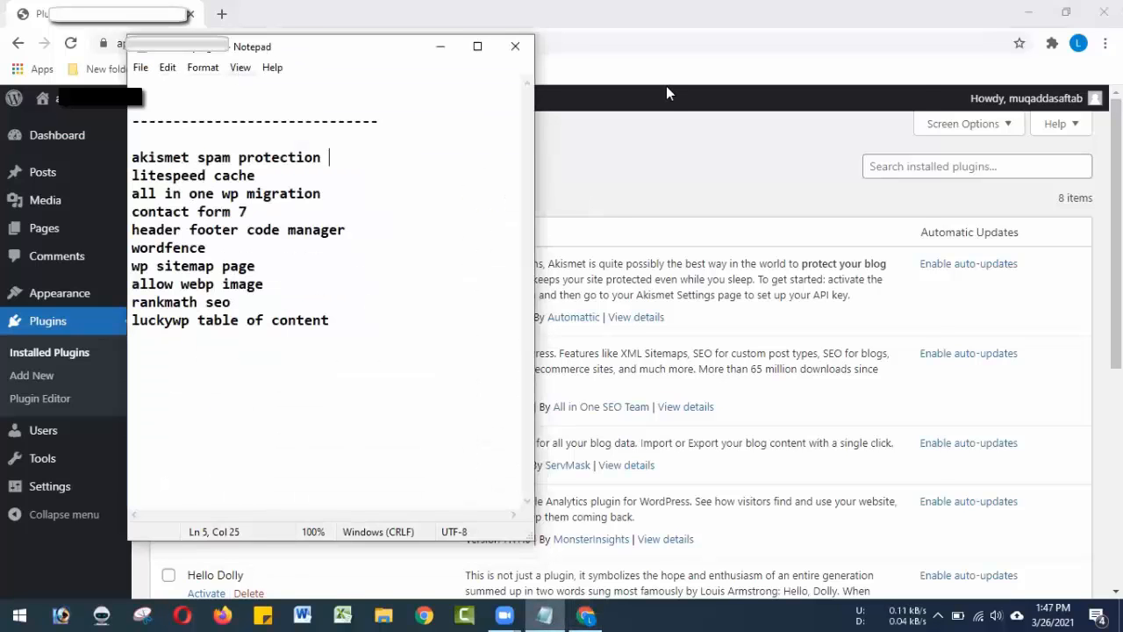
pyautogui.moveTo(666, 92); pyautogui.dragTo(666, 91)
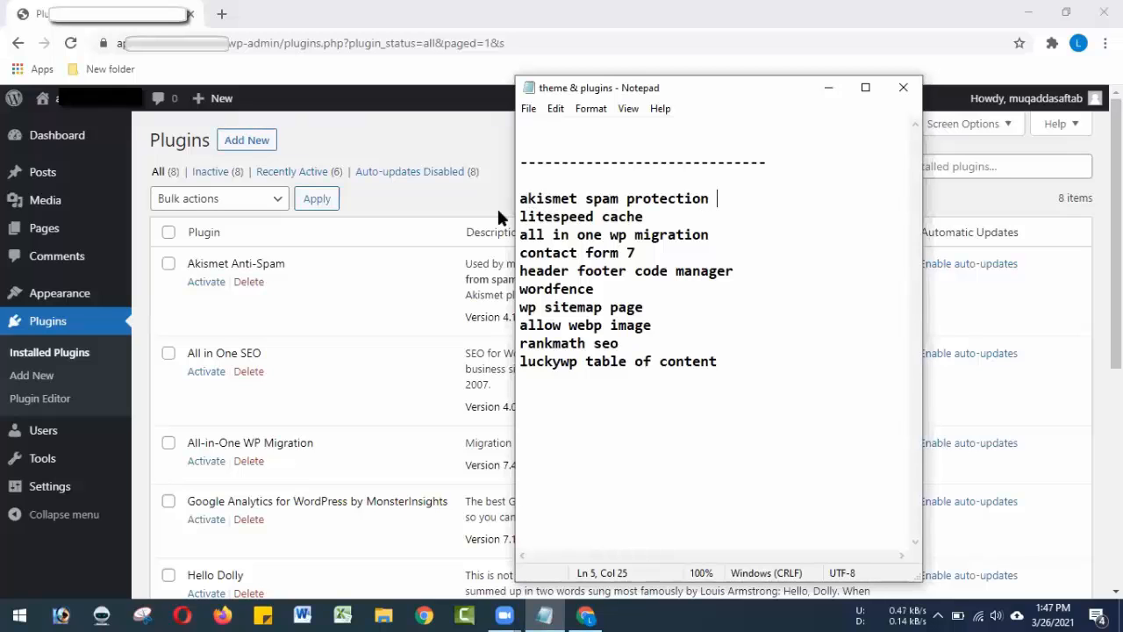
pyautogui.click(383, 208)
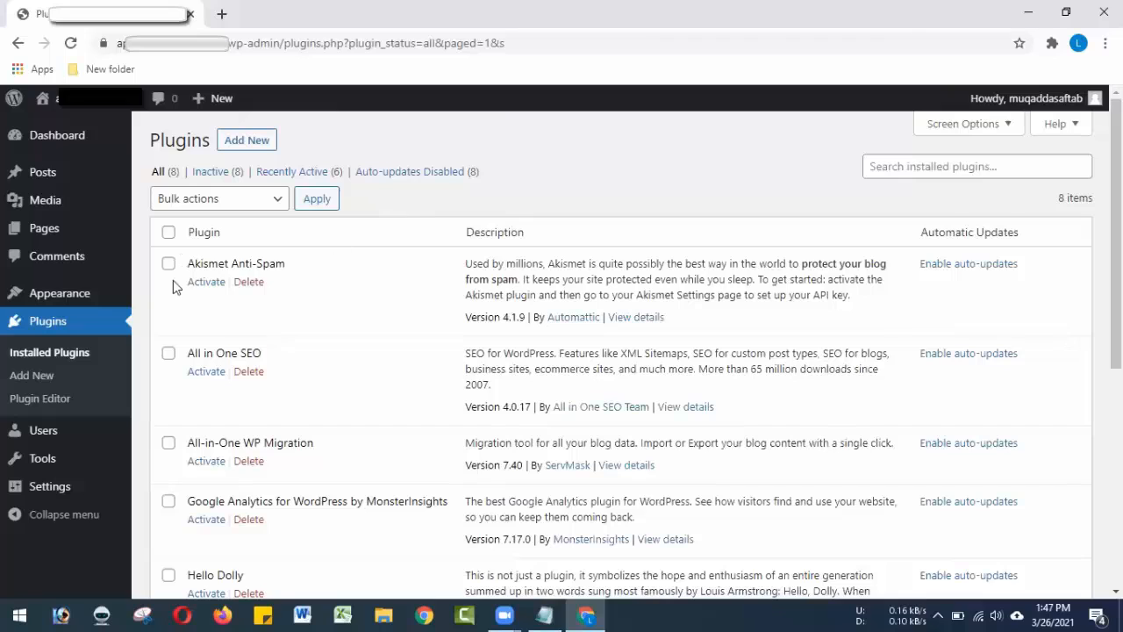
pyautogui.moveTo(189, 265); pyautogui.dragTo(229, 265)
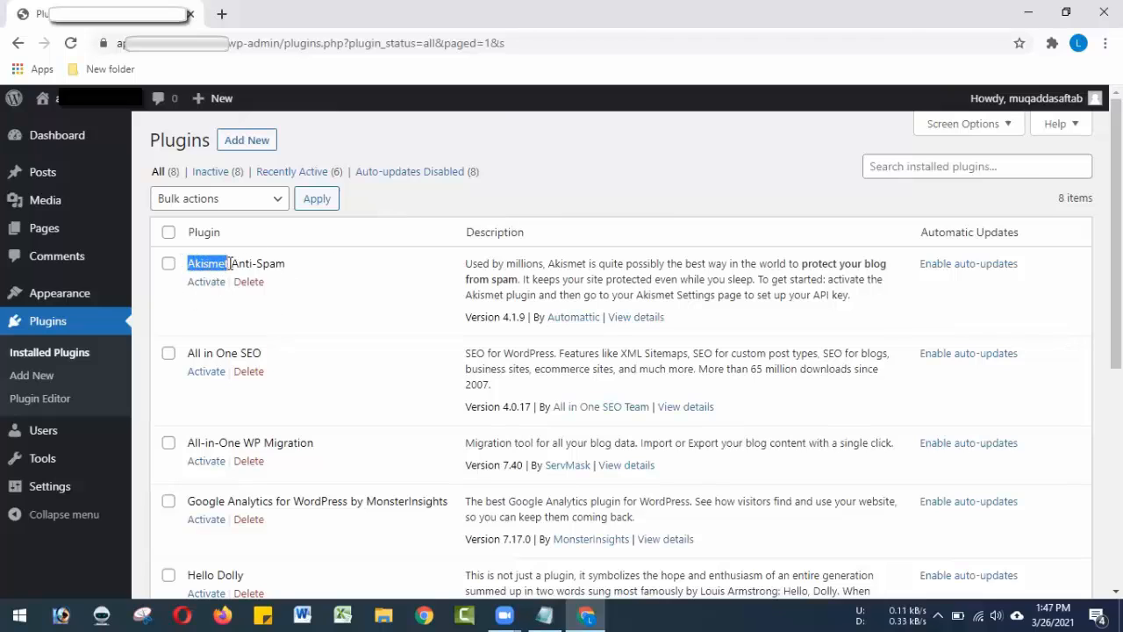
pyautogui.click(276, 286)
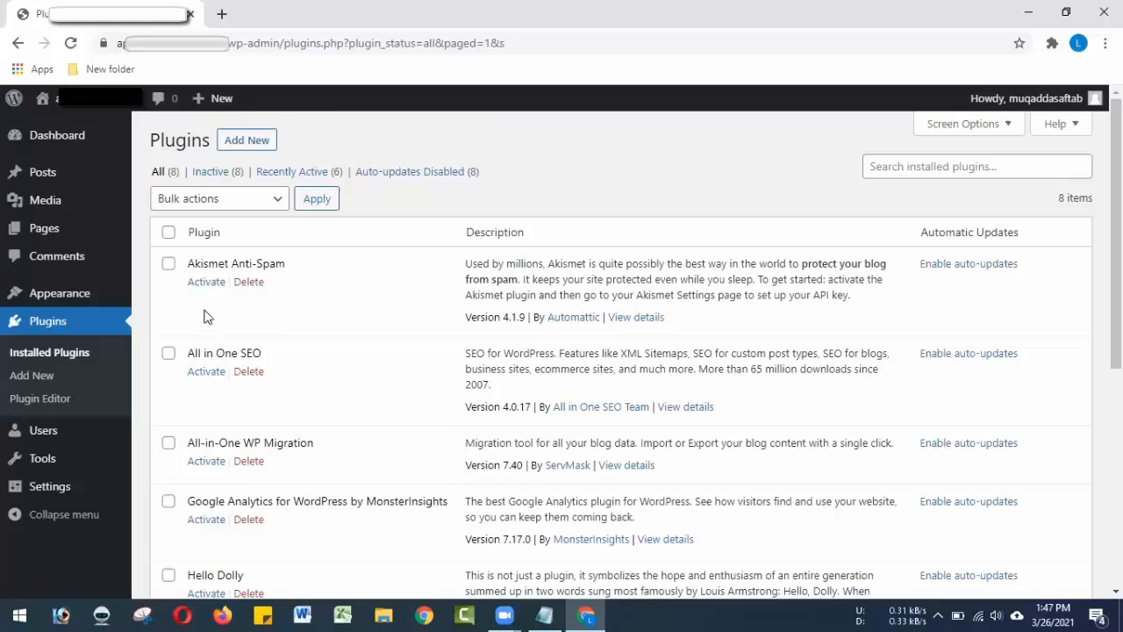
# Step: Insert two blank lines below akismet spam protection in the Notepad list and look for LiteSpeed Cache among the installed plugins
pyautogui.click(544, 614)
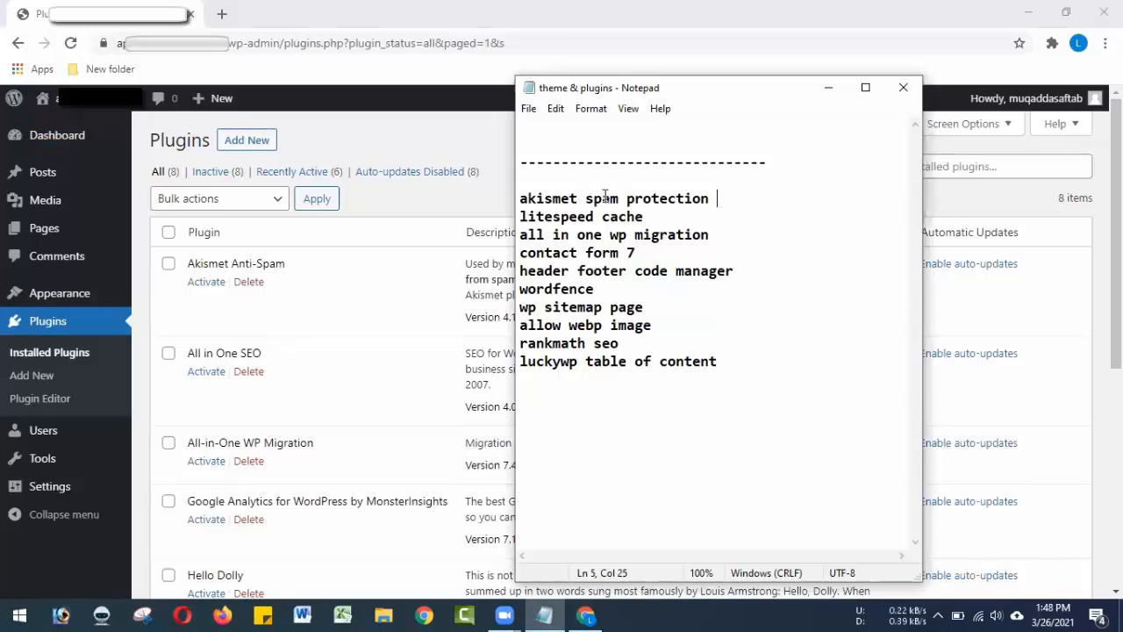
pyautogui.press('Return')
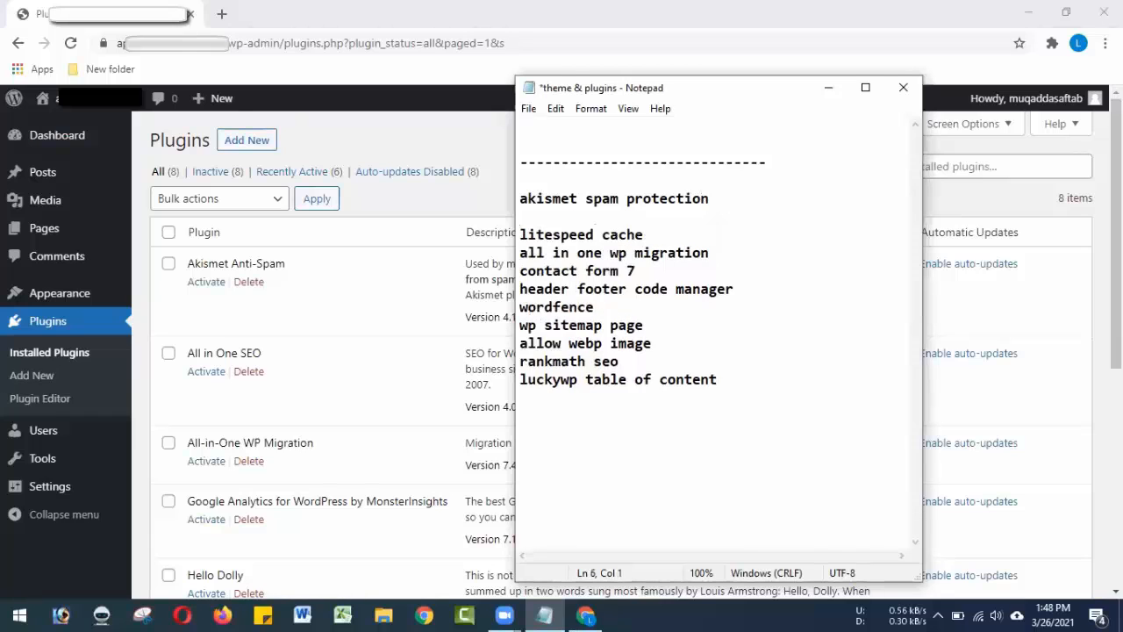
pyautogui.press('Return')
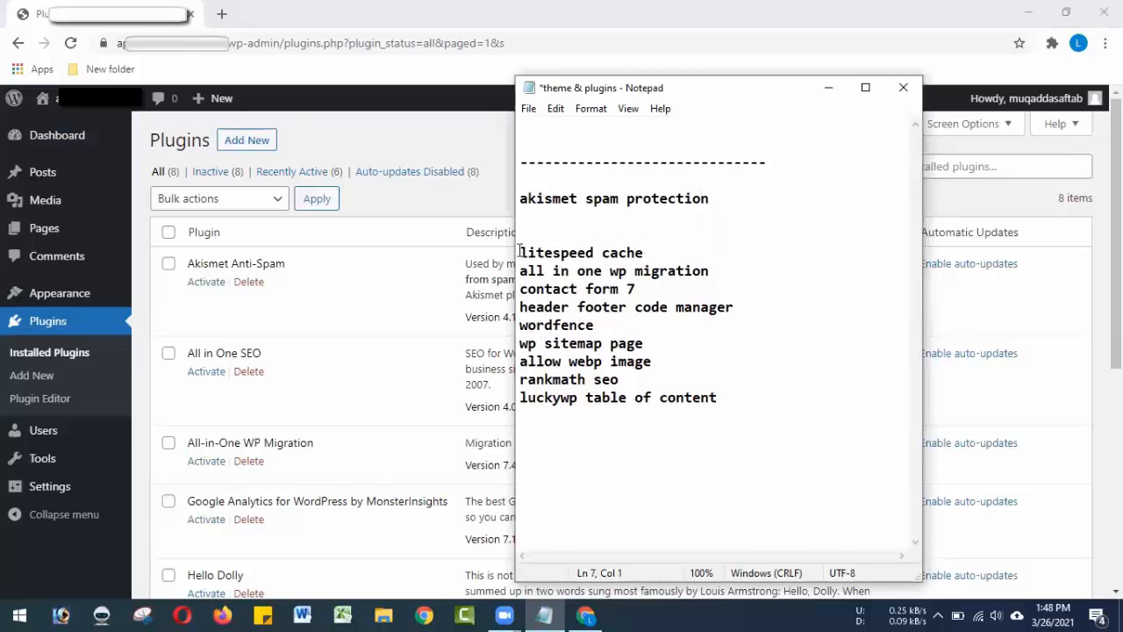
pyautogui.moveTo(520, 252); pyautogui.dragTo(644, 250)
pyautogui.click(657, 254)
pyautogui.click(497, 214)
pyautogui.scroll(-3, 621, 355)
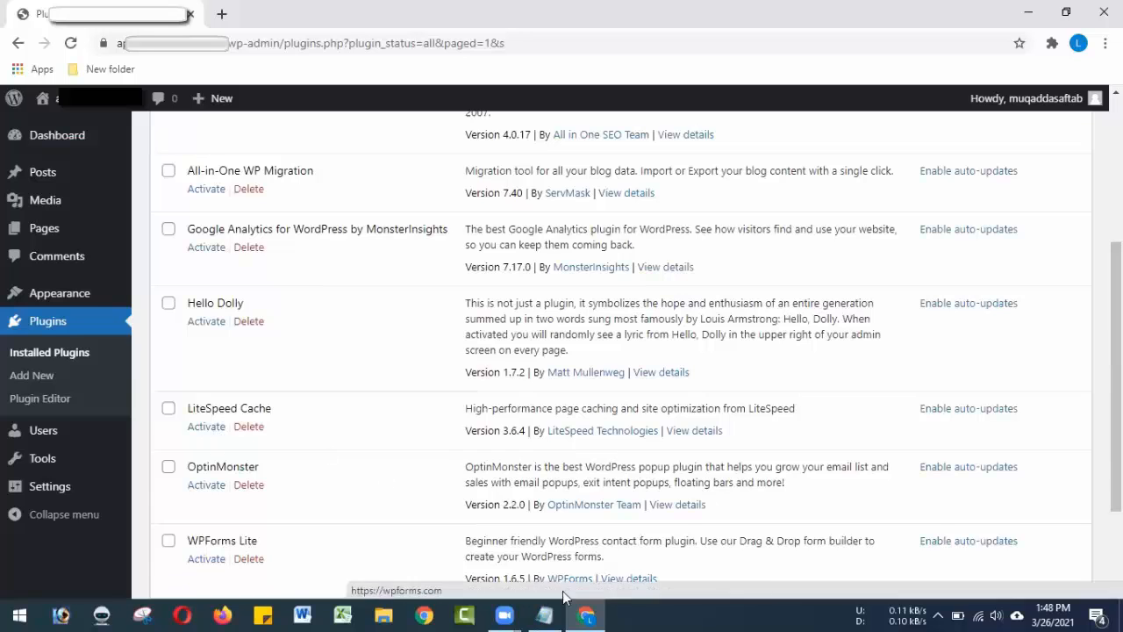
# Step: Remove the two blank lines between akismet spam protection and litespeed cache in the Notepad list
pyautogui.click(544, 614)
pyautogui.click(561, 235)
pyautogui.press('BackSpace')
pyautogui.press('BackSpace')
pyautogui.press('Down')
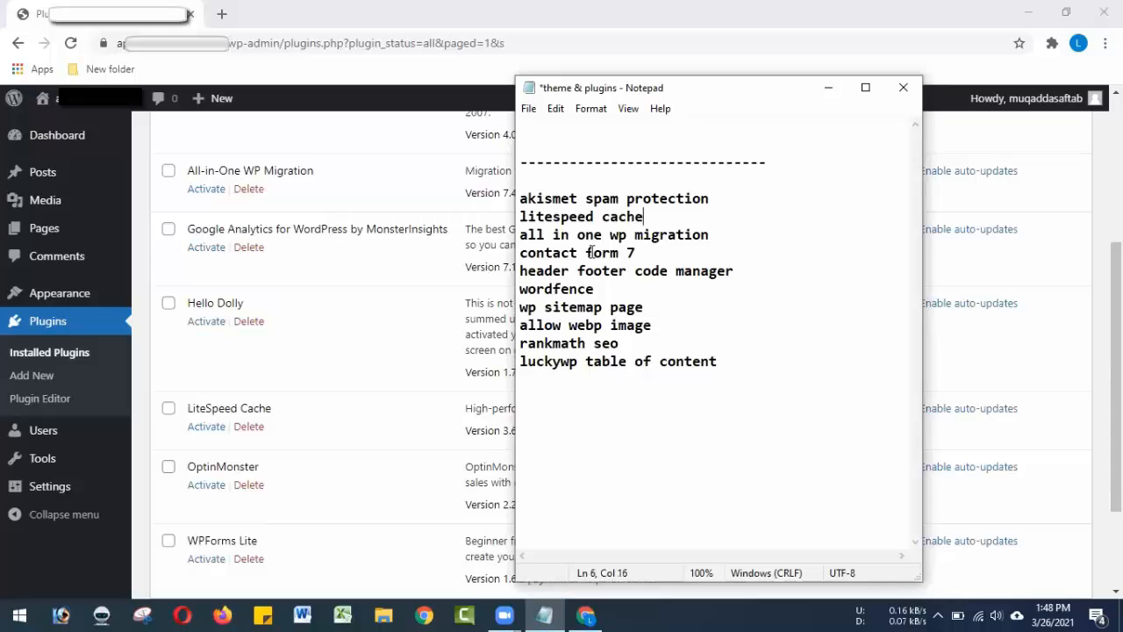
# Step: Add a blank line below litespeed cache in the note and check the installed plugins for All-in-One WP Migration
pyautogui.press('Return')
pyautogui.moveTo(522, 252); pyautogui.dragTo(710, 252)
pyautogui.click(410, 153)
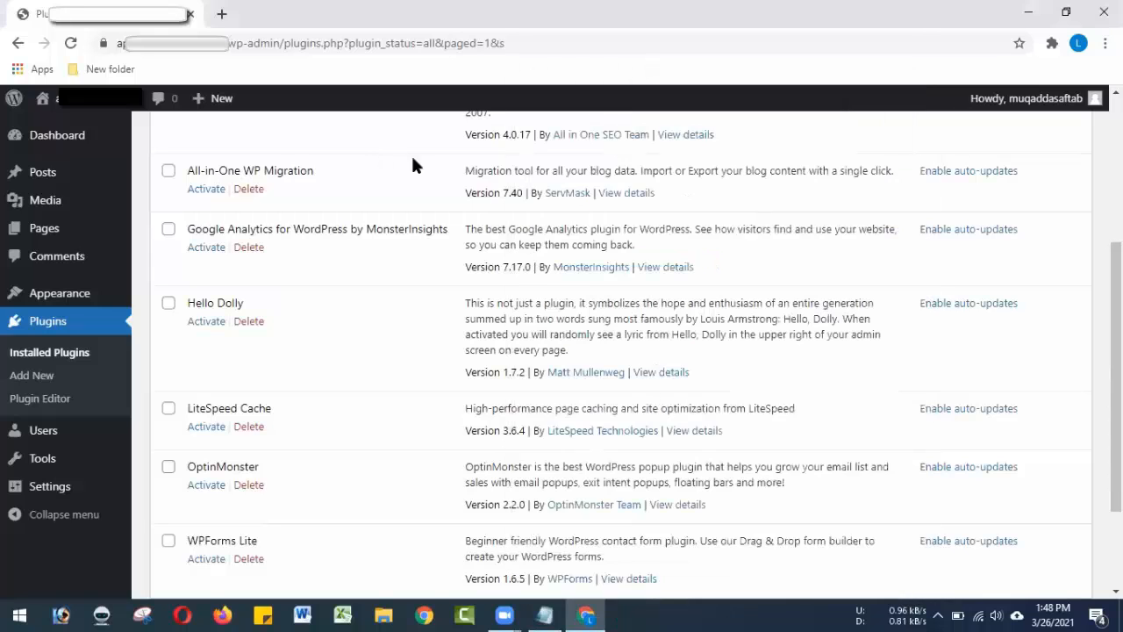
pyautogui.scroll(2, 1117, 263)
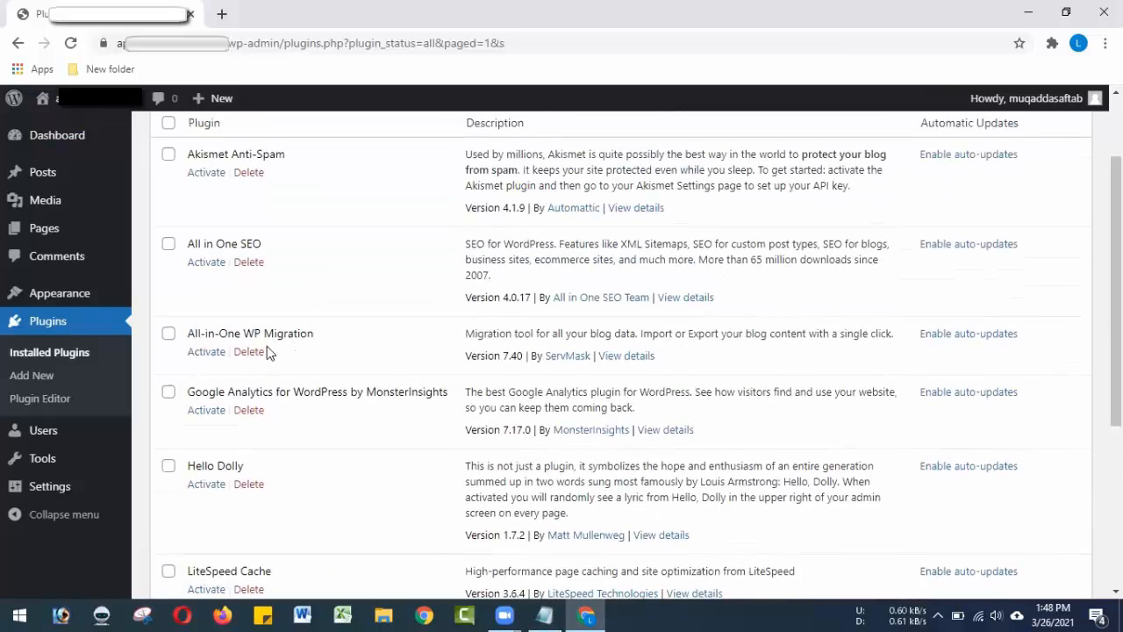
pyautogui.scroll(1, 149, 211)
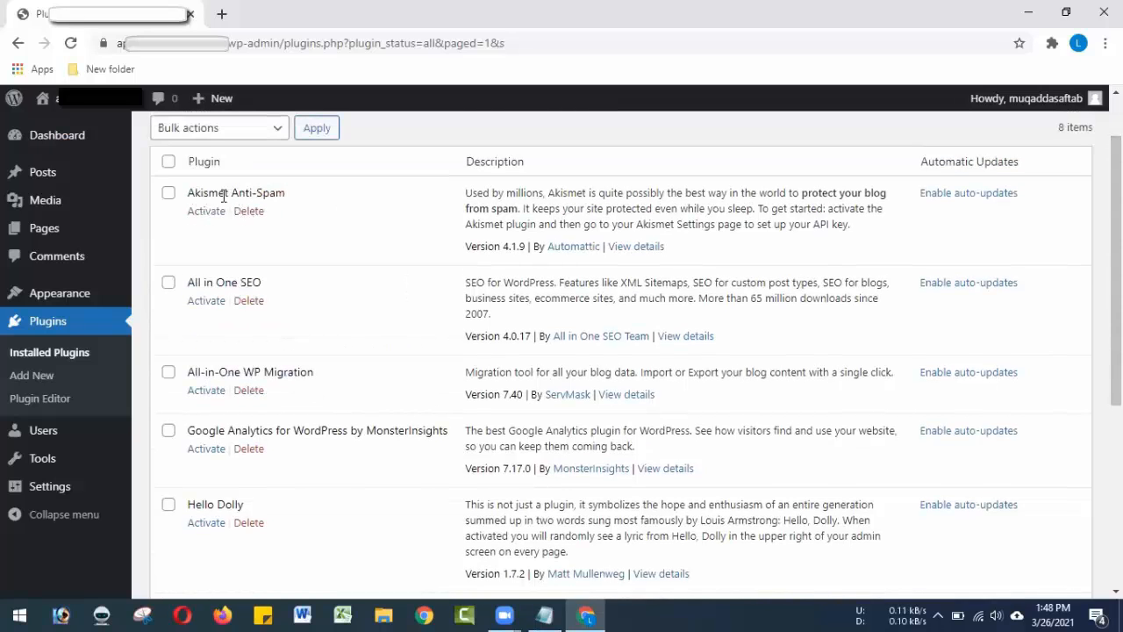
# Step: Delete the All in One SEO, Google Analytics for WordPress by MonsterInsights and Hello Dolly plugins
pyautogui.click(251, 301)
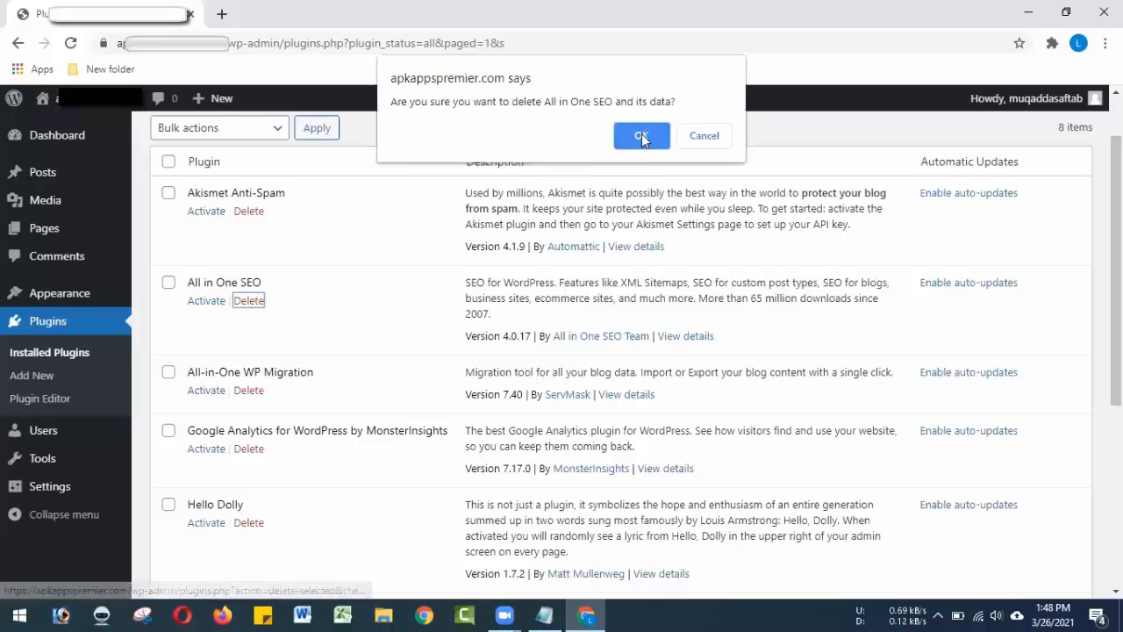
pyautogui.click(642, 138)
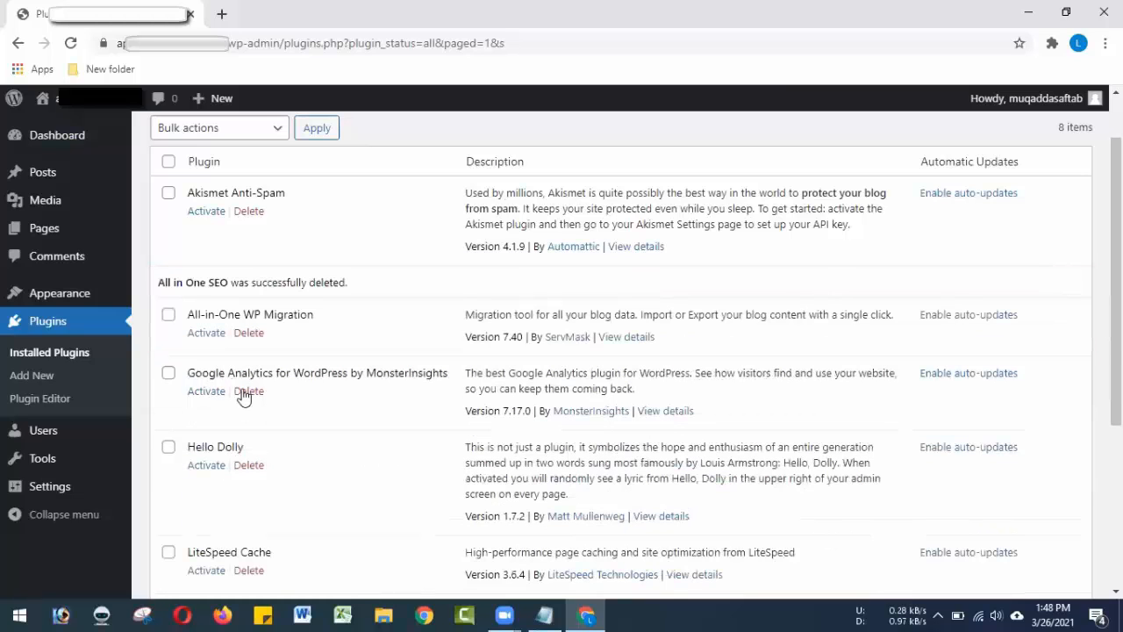
pyautogui.click(249, 391)
pyautogui.click(638, 156)
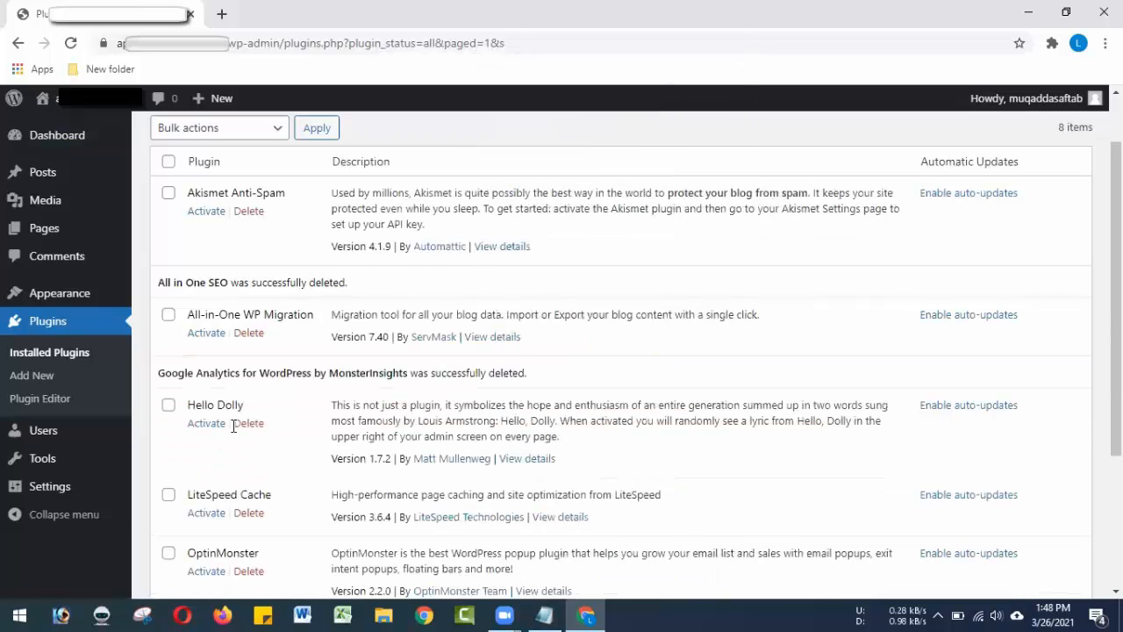
pyautogui.click(249, 424)
pyautogui.click(638, 138)
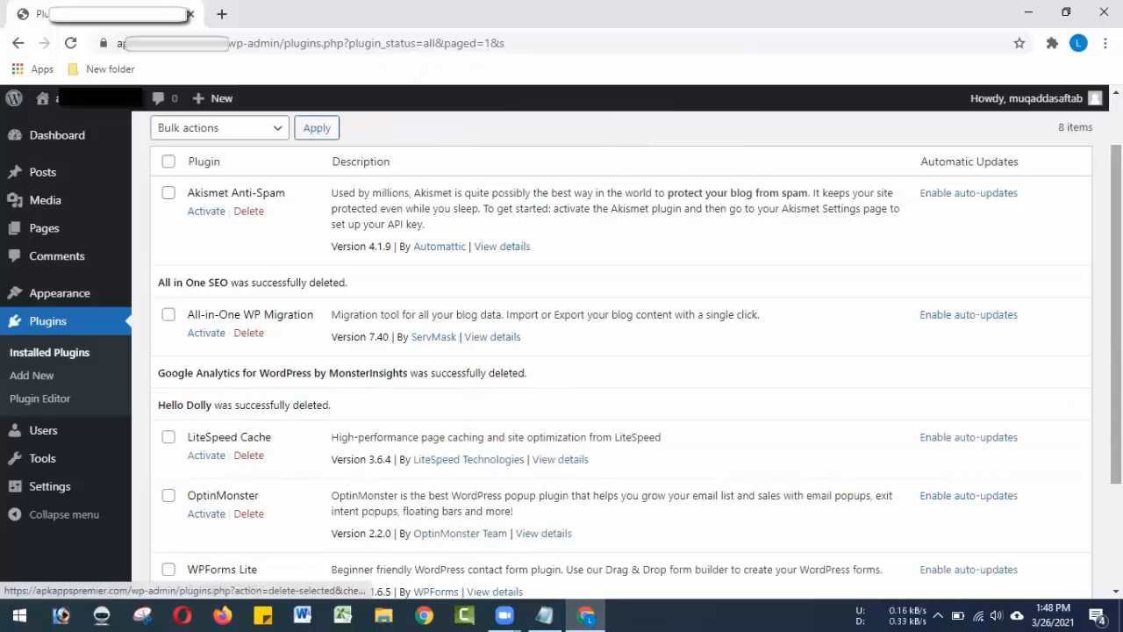
# Step: Delete the OptinMonster and WPForms Lite plugins along with their data
pyautogui.scroll(-2, 246, 458)
pyautogui.moveTo(1117, 386); pyautogui.dragTo(1116, 417)
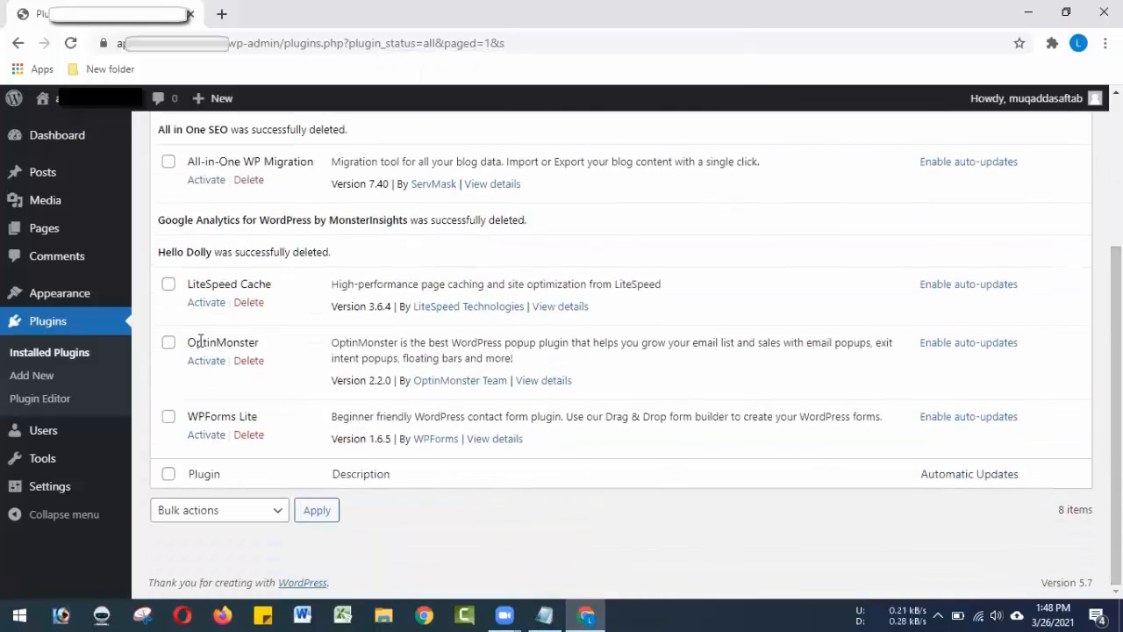
pyautogui.click(247, 361)
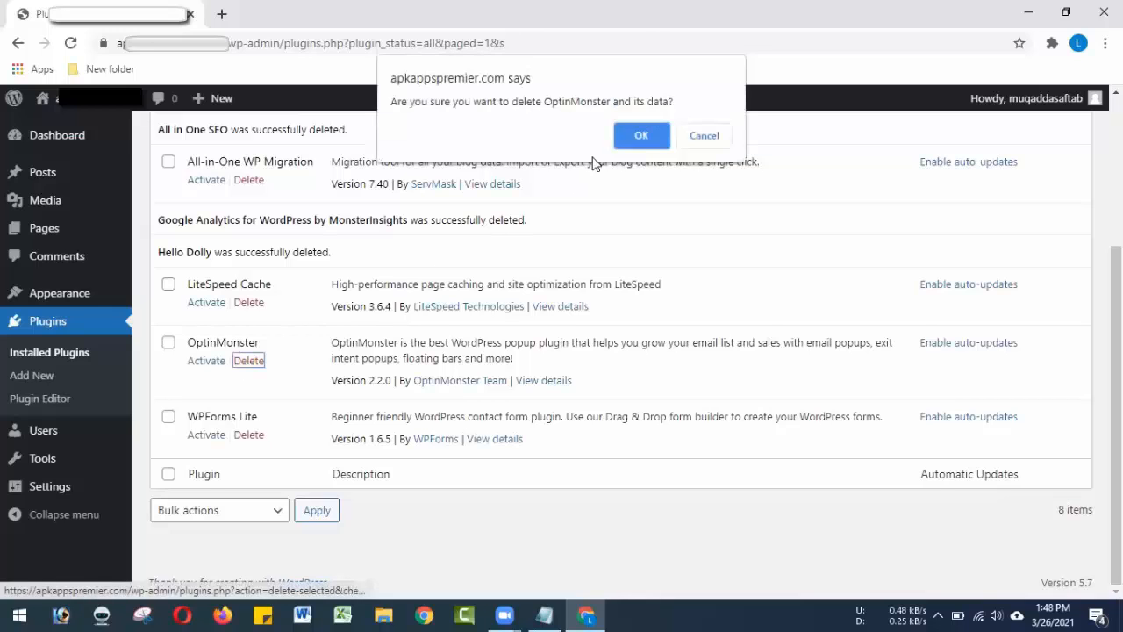
pyautogui.click(629, 135)
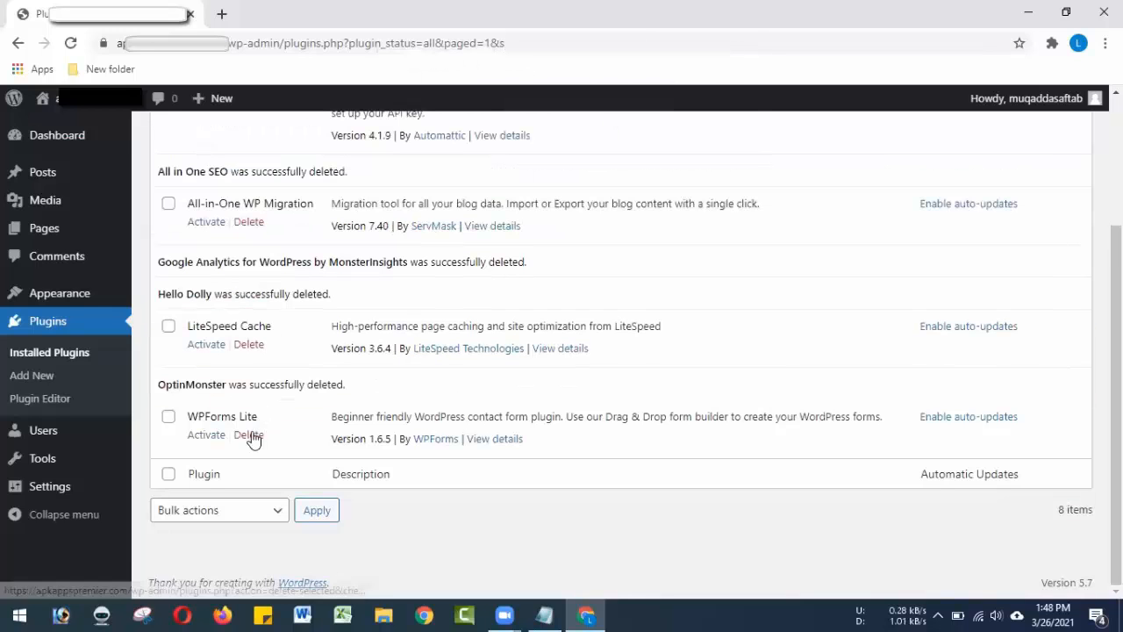
pyautogui.click(248, 435)
pyautogui.click(644, 136)
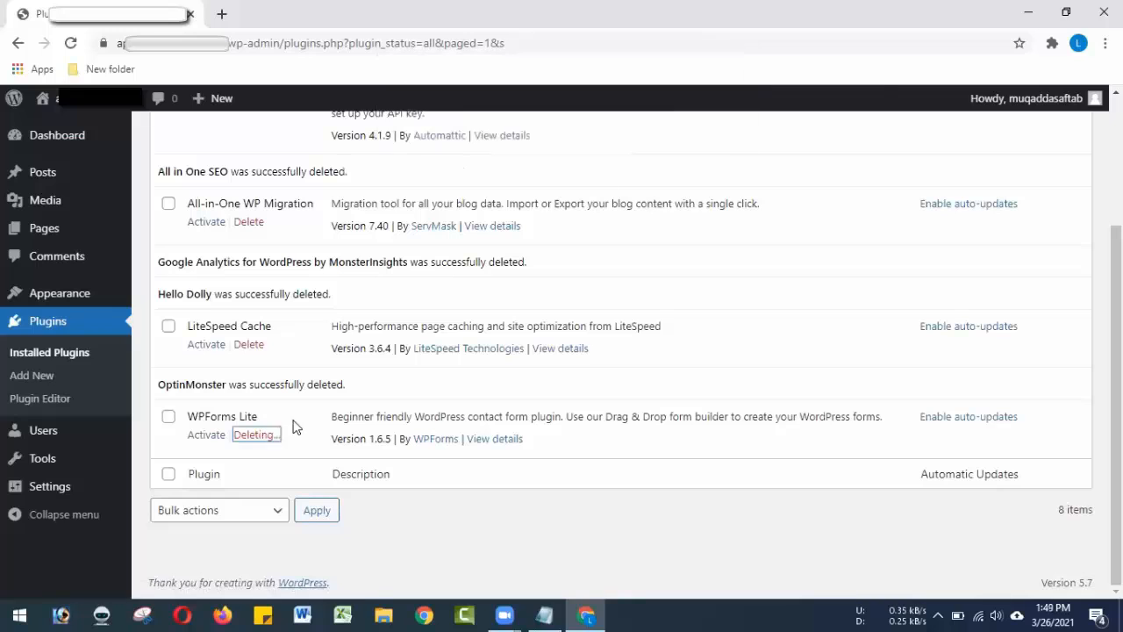
pyautogui.click(72, 43)
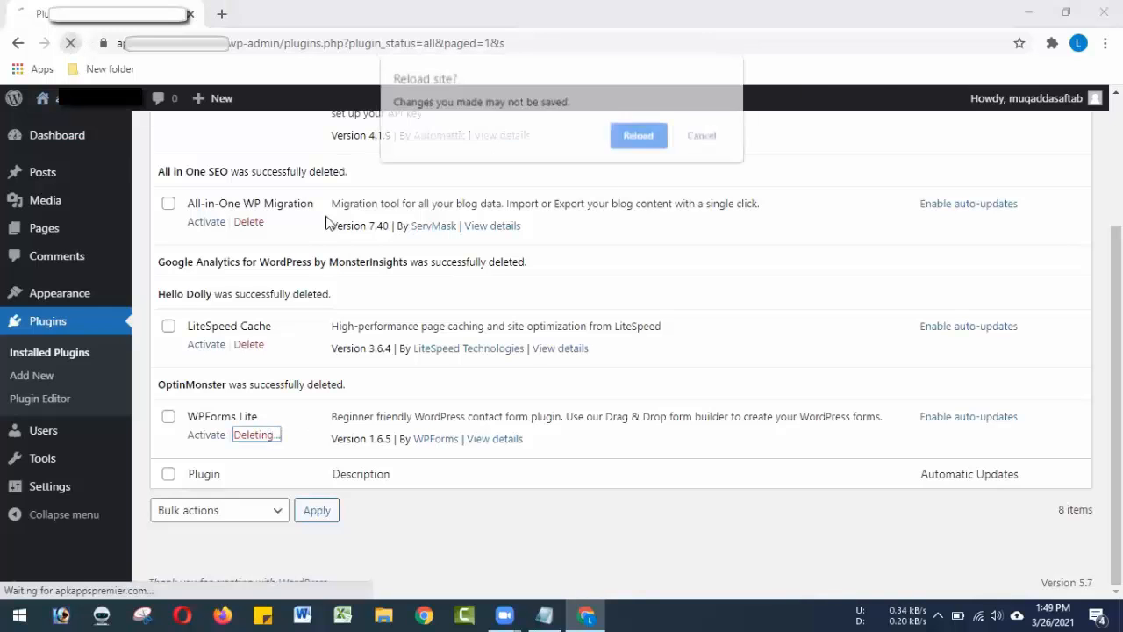
pyautogui.click(700, 137)
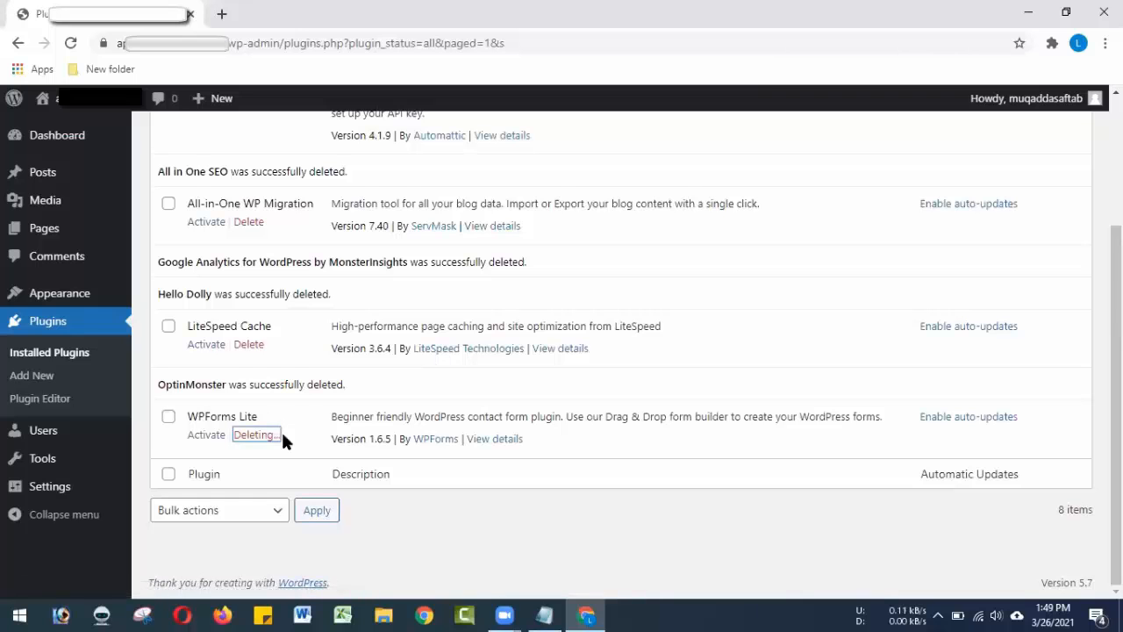
pyautogui.scroll(2, 1069, 211)
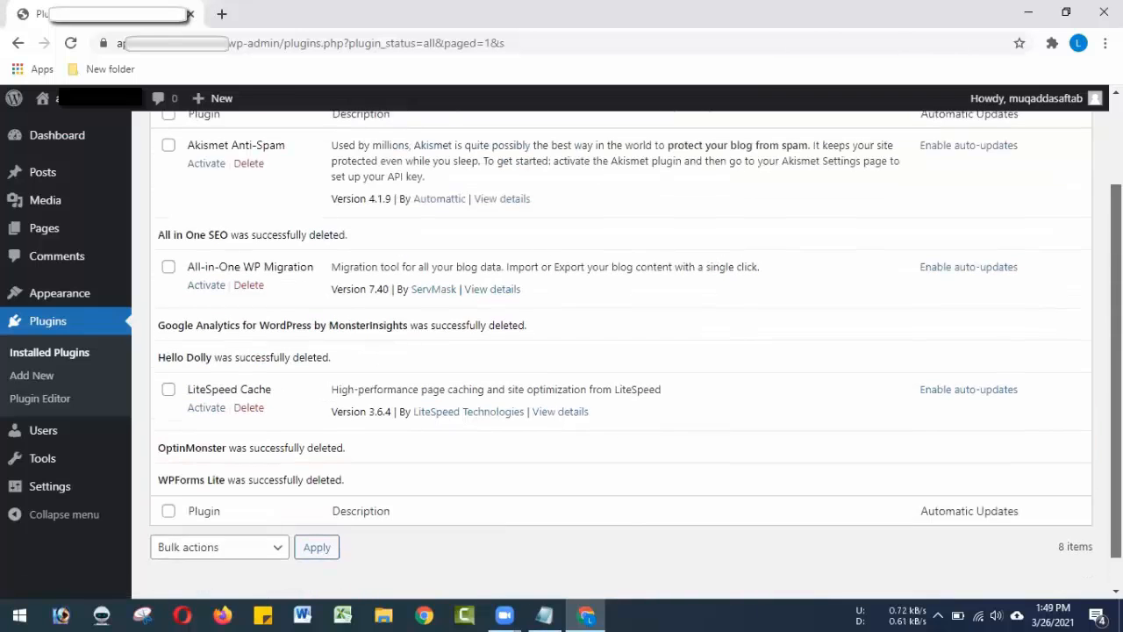
# Step: Refresh the installed plugins list, then move the blank line in the Notepad list below all in one wp migration and select the entries under it
pyautogui.click(71, 43)
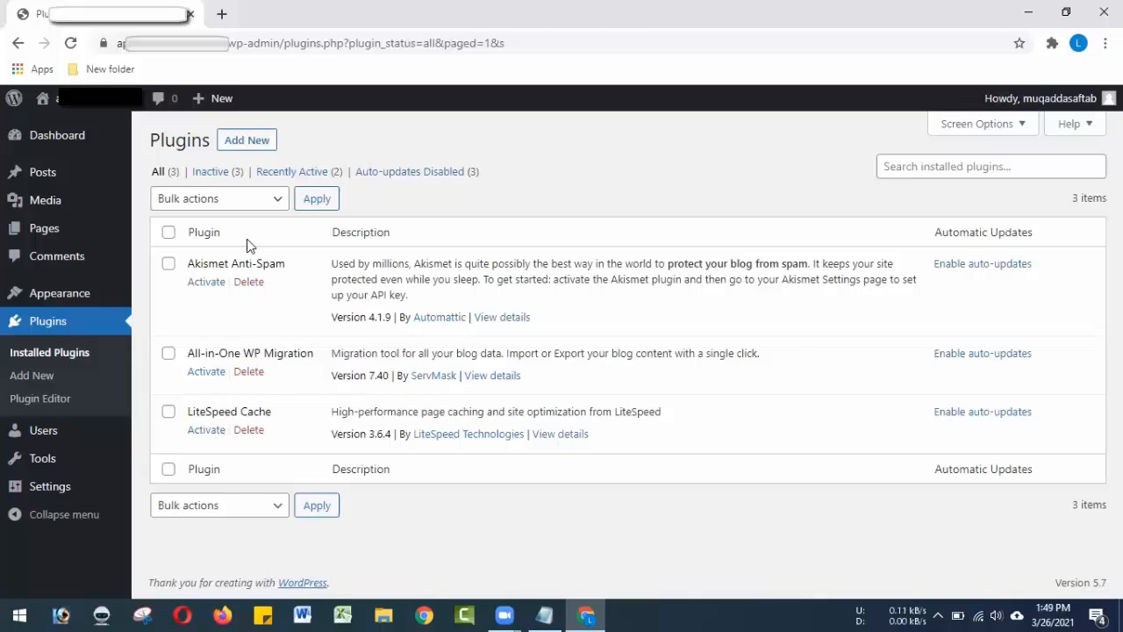
pyautogui.click(550, 615)
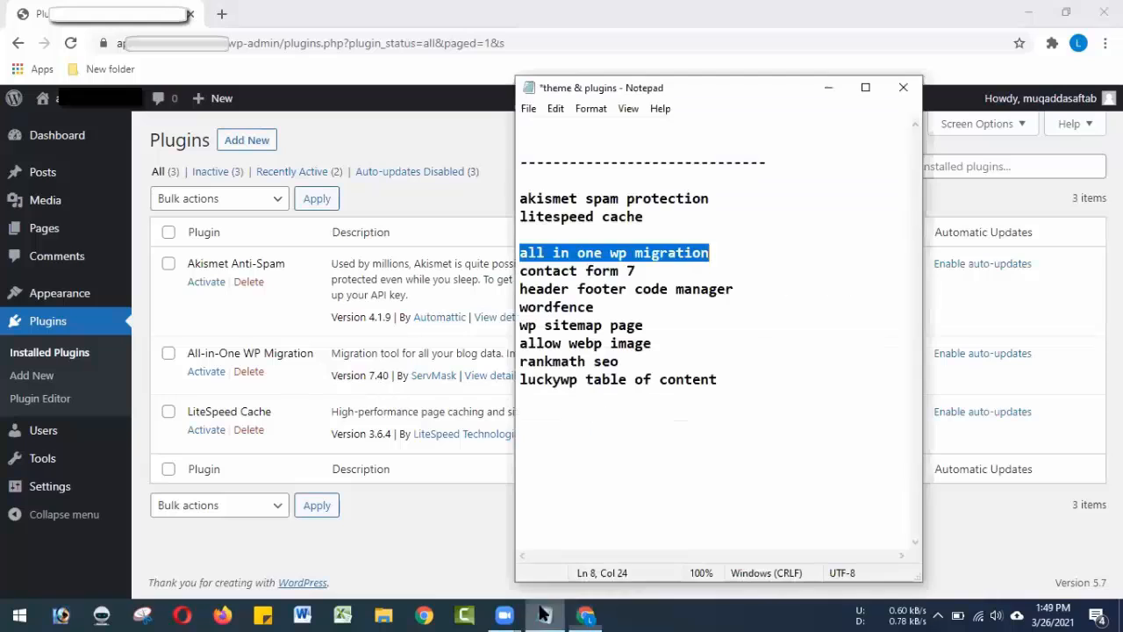
pyautogui.click(584, 230)
pyautogui.press('BackSpace')
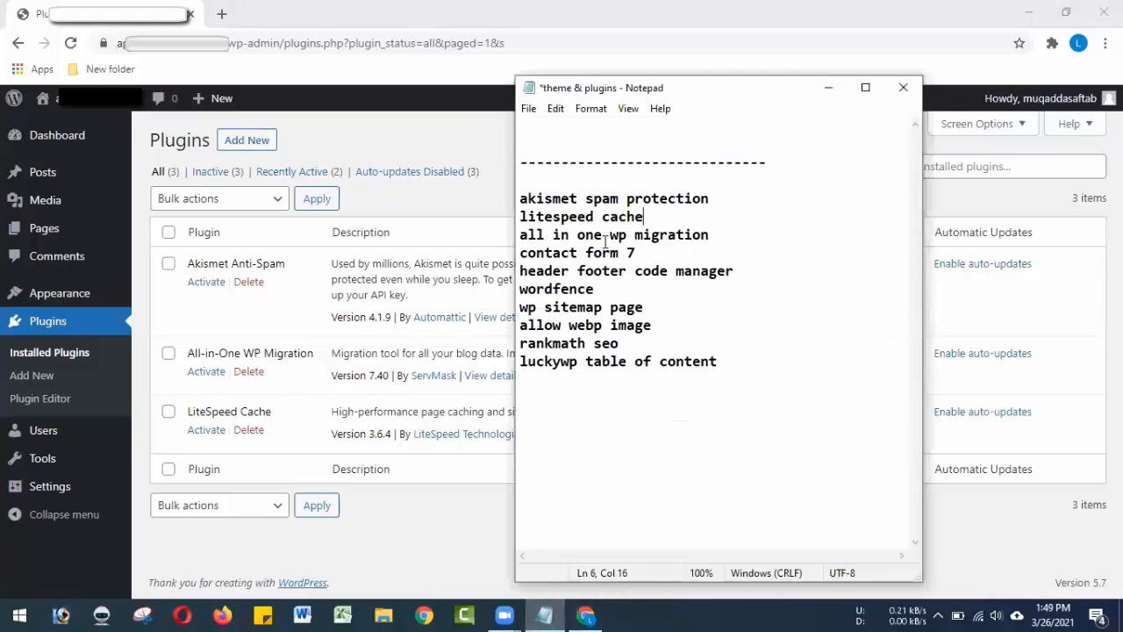
pyautogui.click(711, 234)
pyautogui.press('Return')
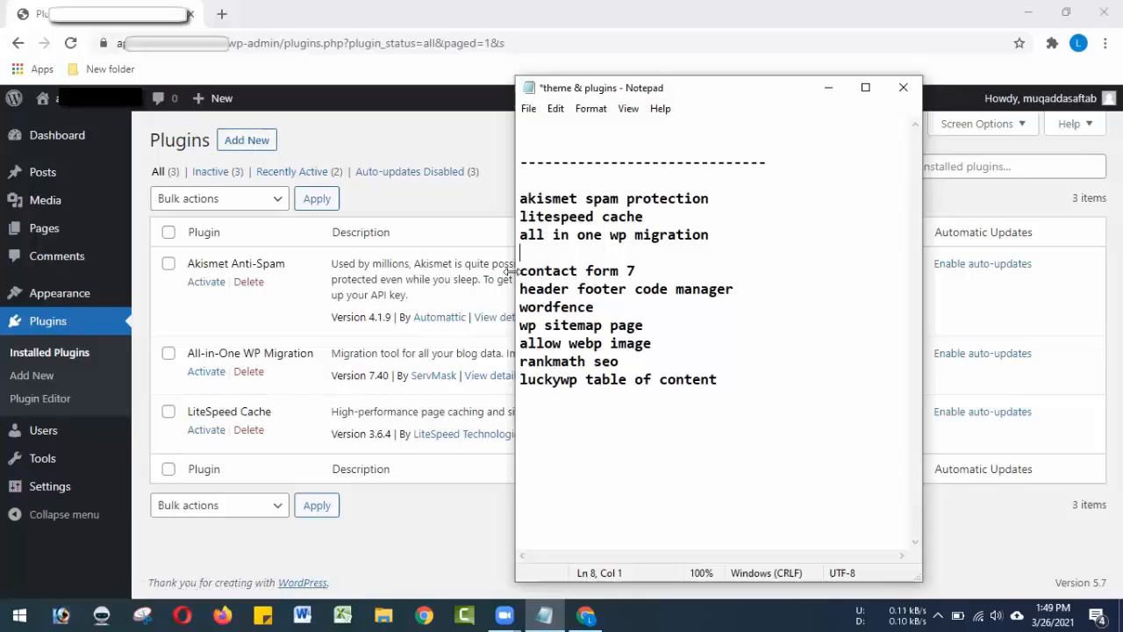
pyautogui.moveTo(522, 273); pyautogui.dragTo(720, 377)
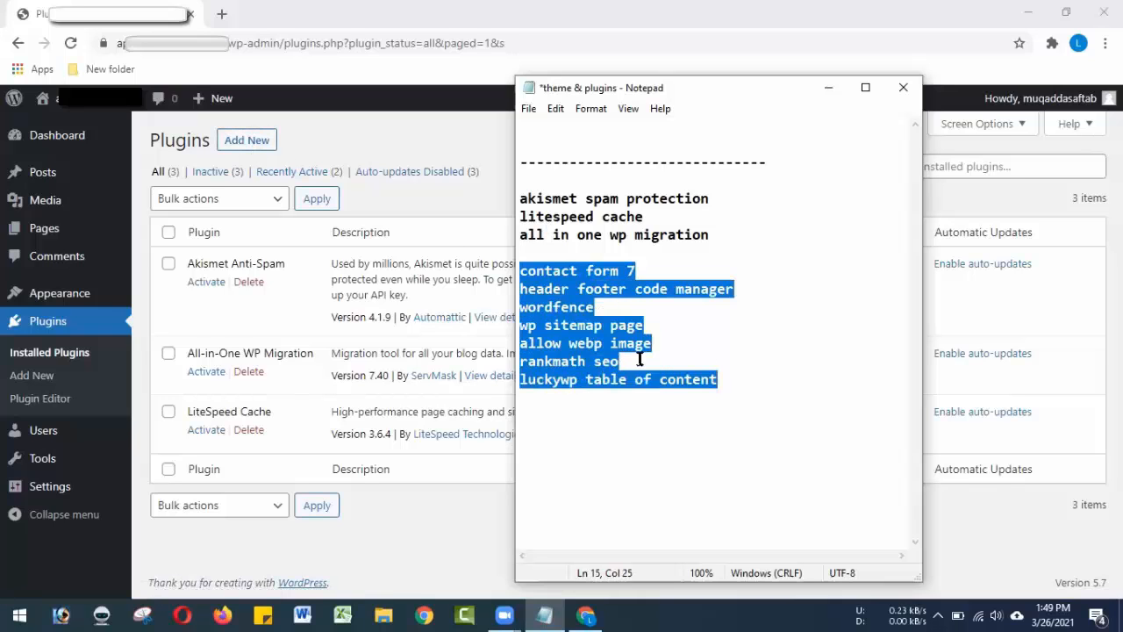
# Step: Open the page for adding plugins, search for "contact form 7" from the Notepad list, and install Contact Form 7
pyautogui.click(247, 140)
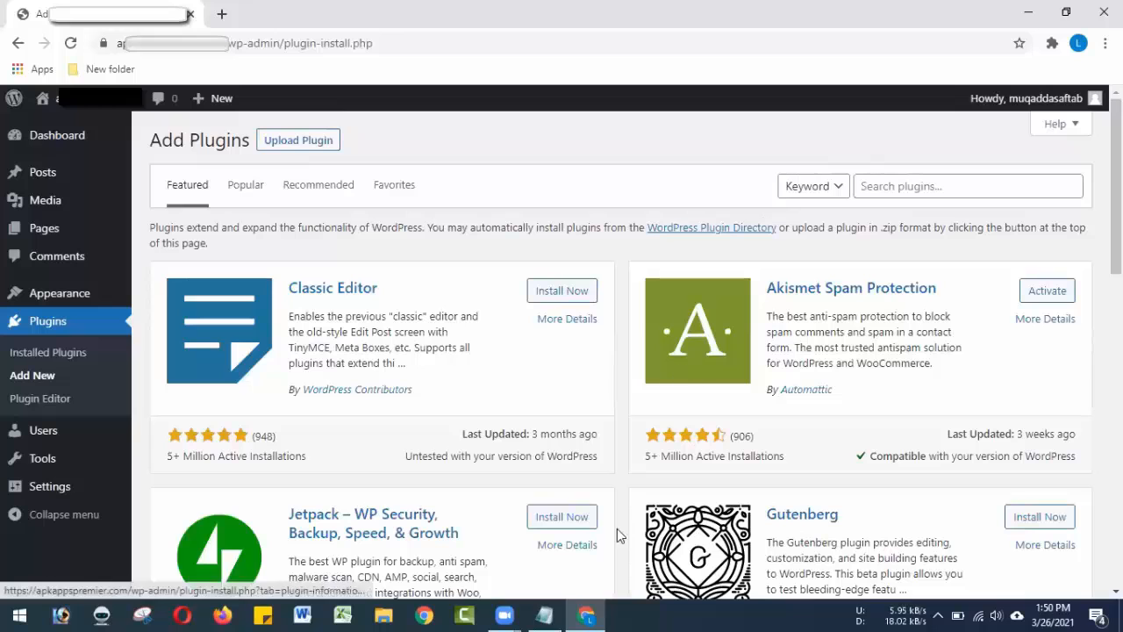
pyautogui.click(545, 614)
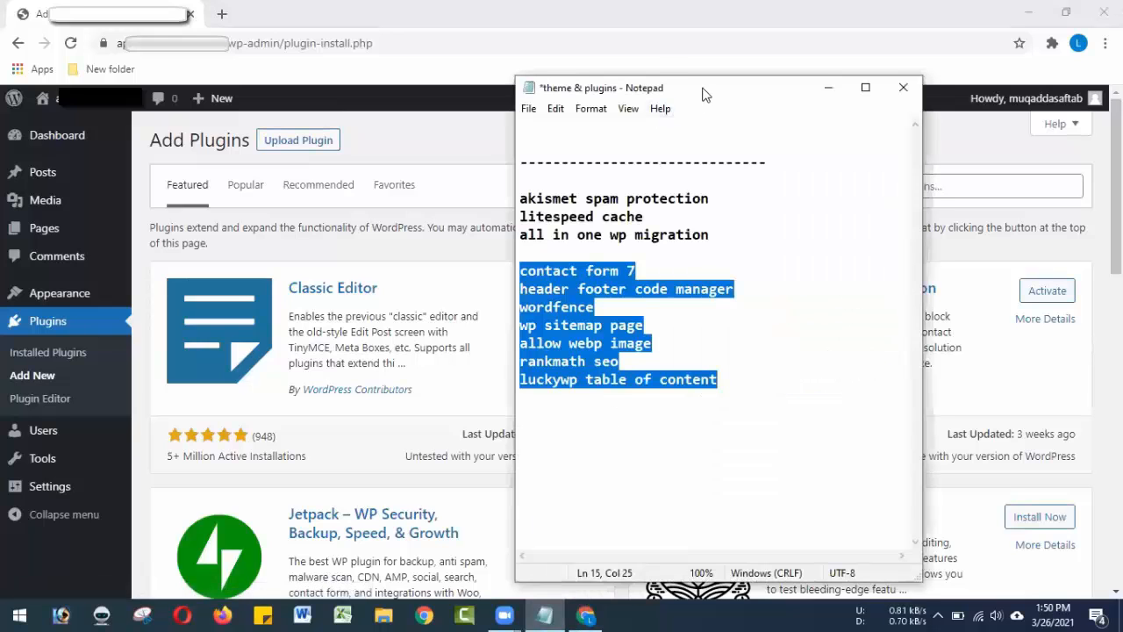
pyautogui.moveTo(667, 95); pyautogui.dragTo(388, 88)
pyautogui.click(365, 259)
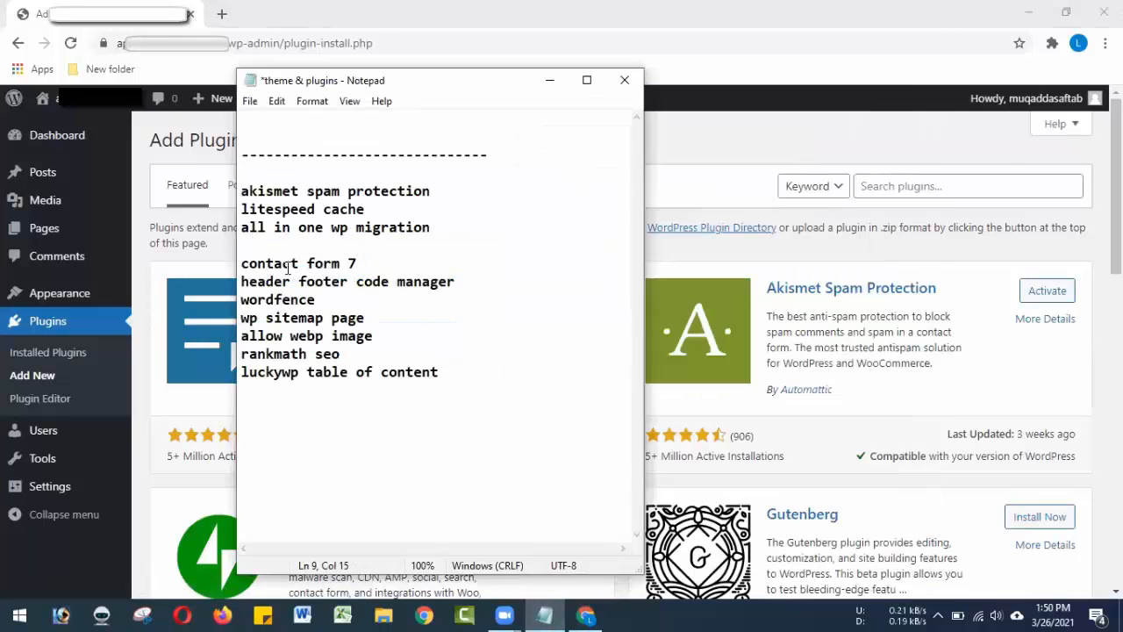
pyautogui.click(882, 188)
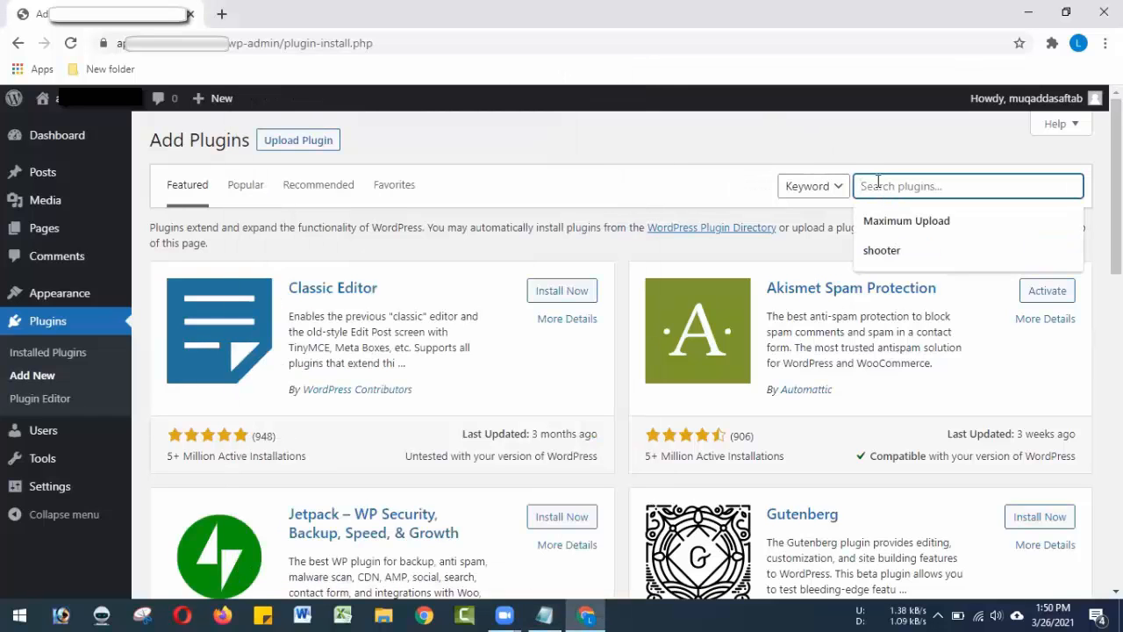
pyautogui.write('conta')
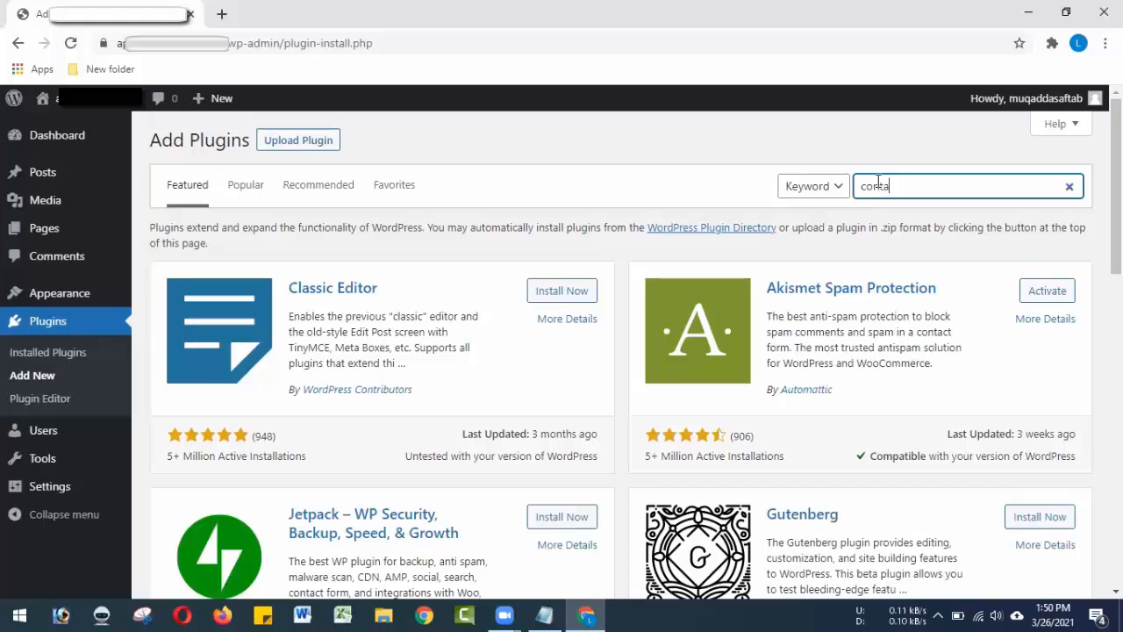
pyautogui.write('ct form 7')
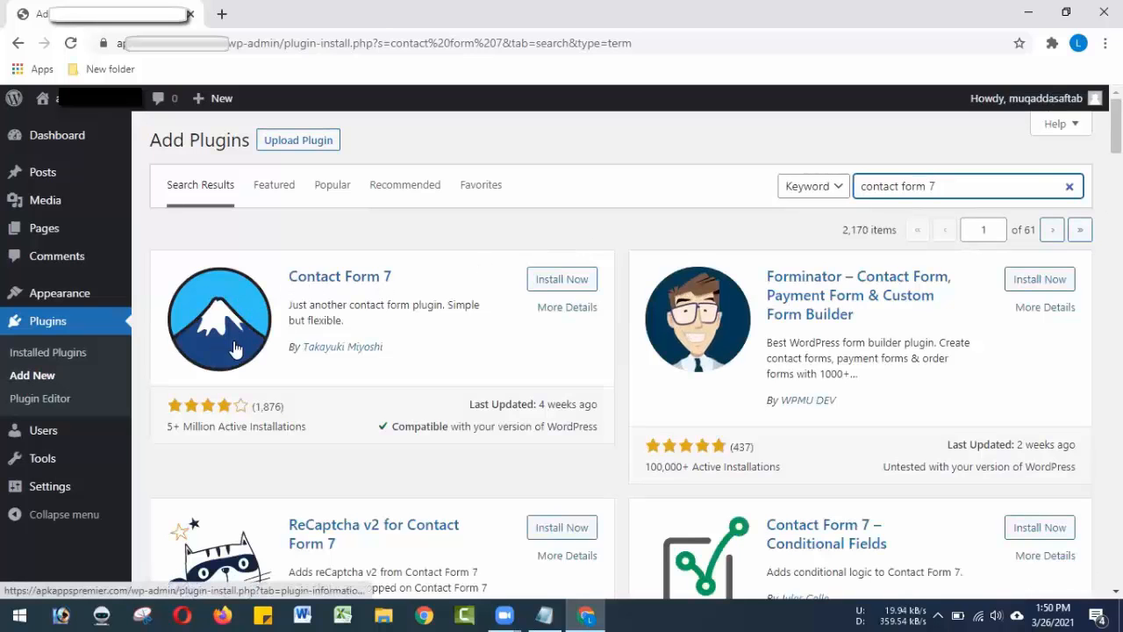
pyautogui.click(544, 279)
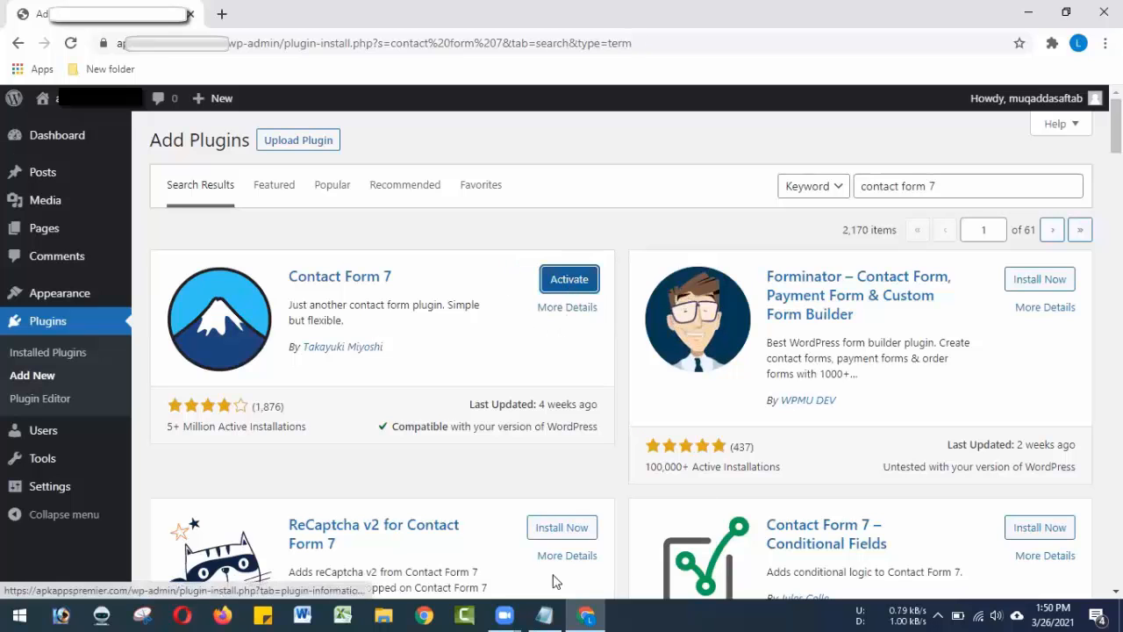
# Step: Check the Notepad list for the following entry, search the plugins for "header footer", and install Header Footer Code Manager
pyautogui.click(544, 615)
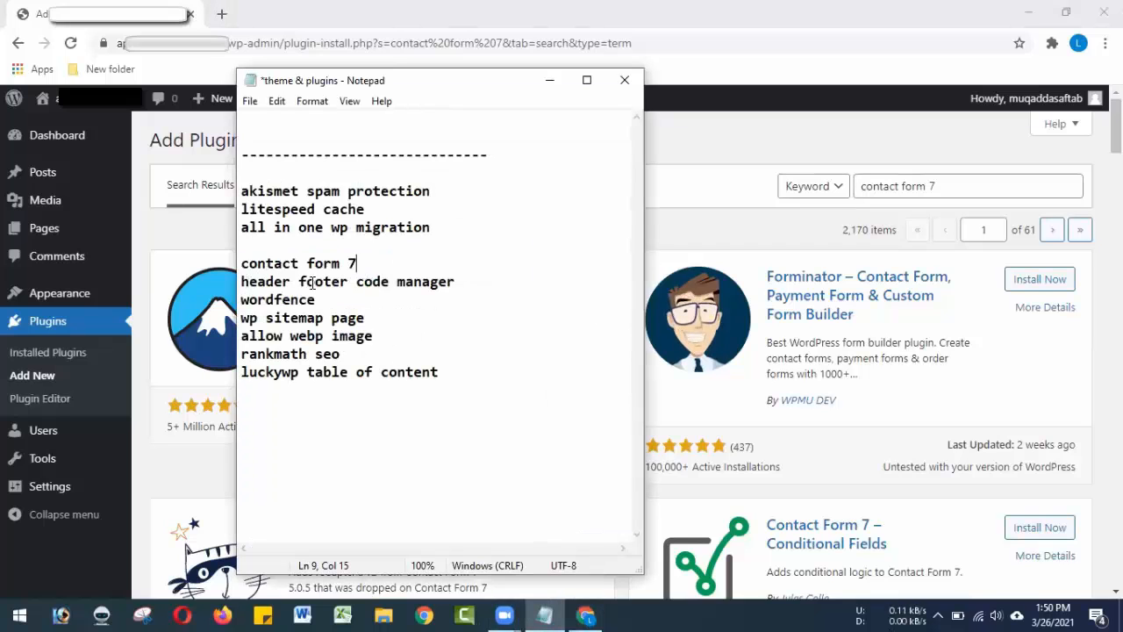
pyautogui.tripleClick(881, 185)
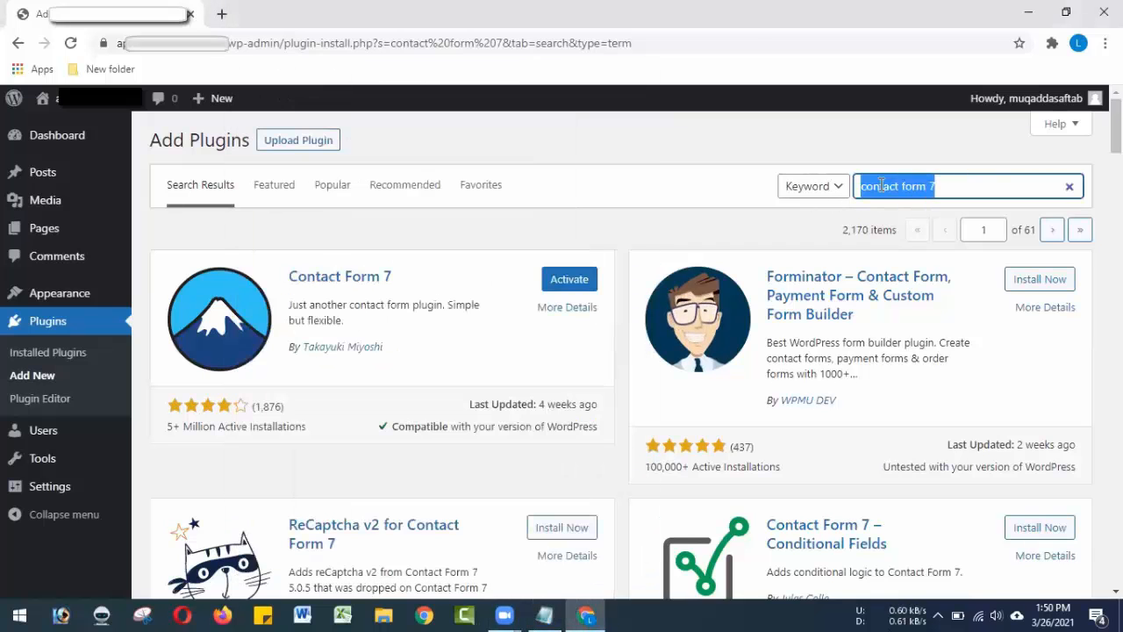
pyautogui.press('BackSpace')
pyautogui.write('header footer')
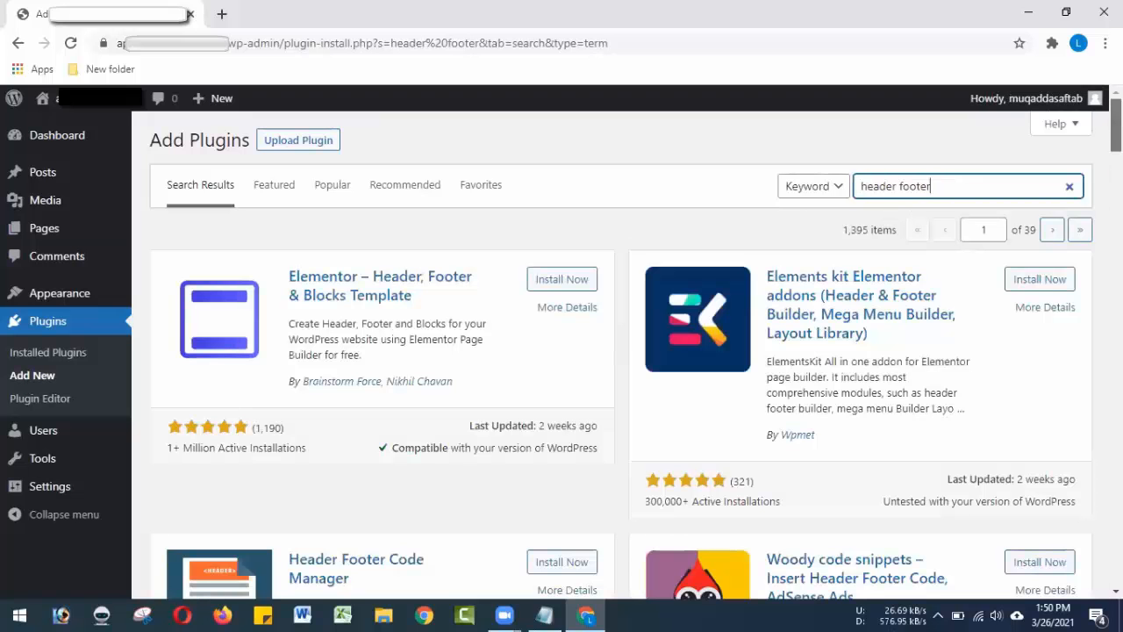
pyautogui.scroll(-1, 294, 462)
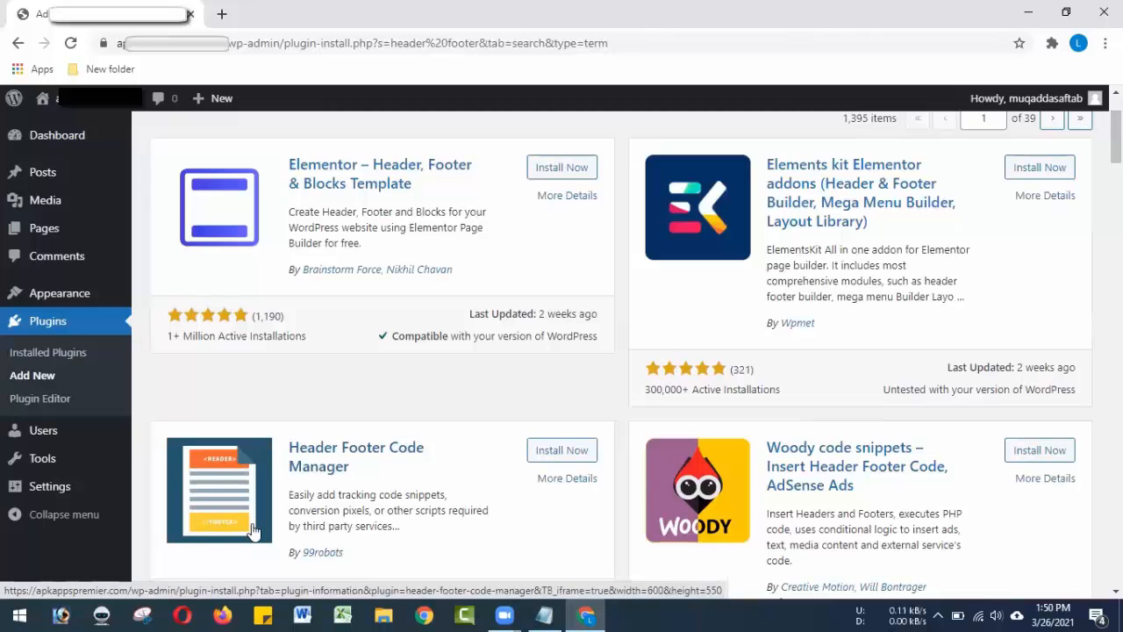
pyautogui.click(544, 451)
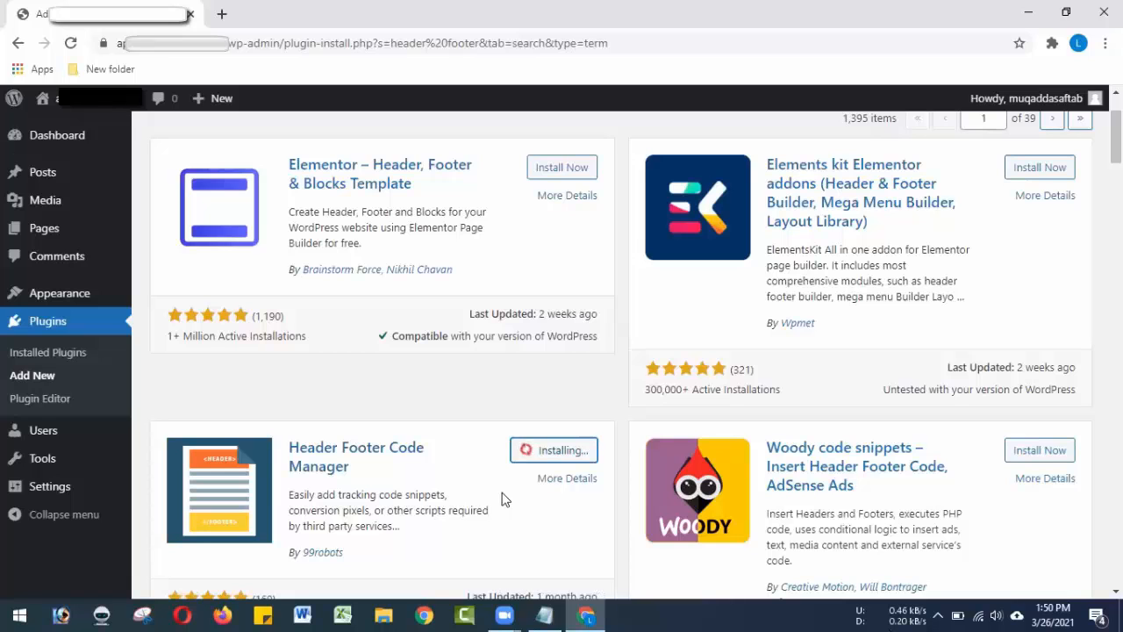
# Step: Find wordfence in the Notepad list, search the plugins for it, and install Wordfence Security – Firewall & Malware Scan
pyautogui.click(545, 615)
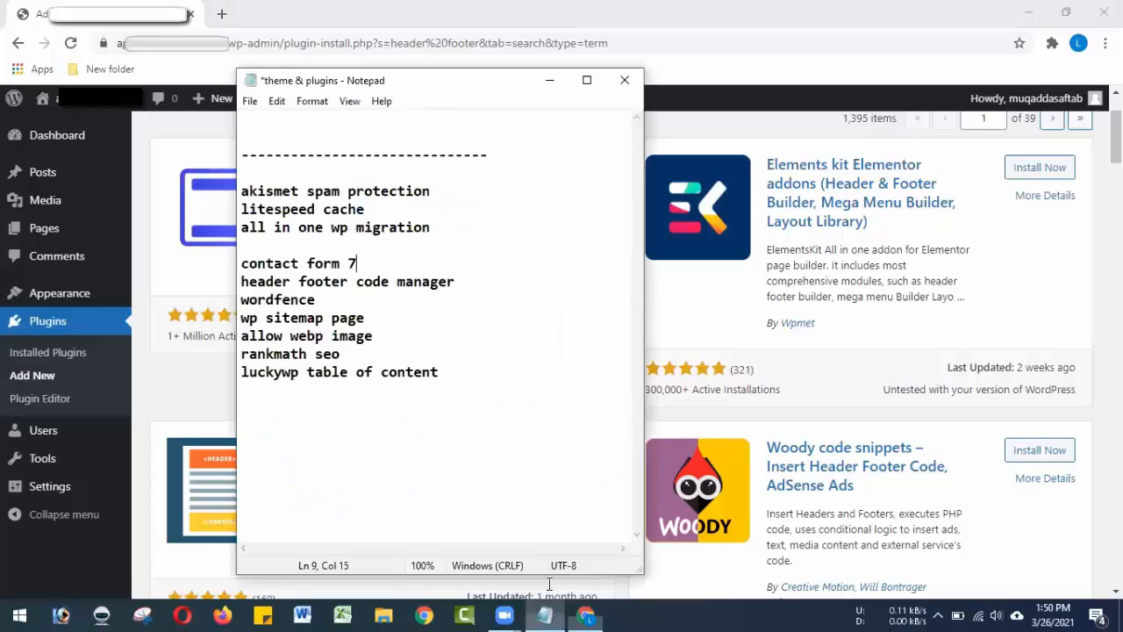
pyautogui.moveTo(316, 299); pyautogui.dragTo(244, 300)
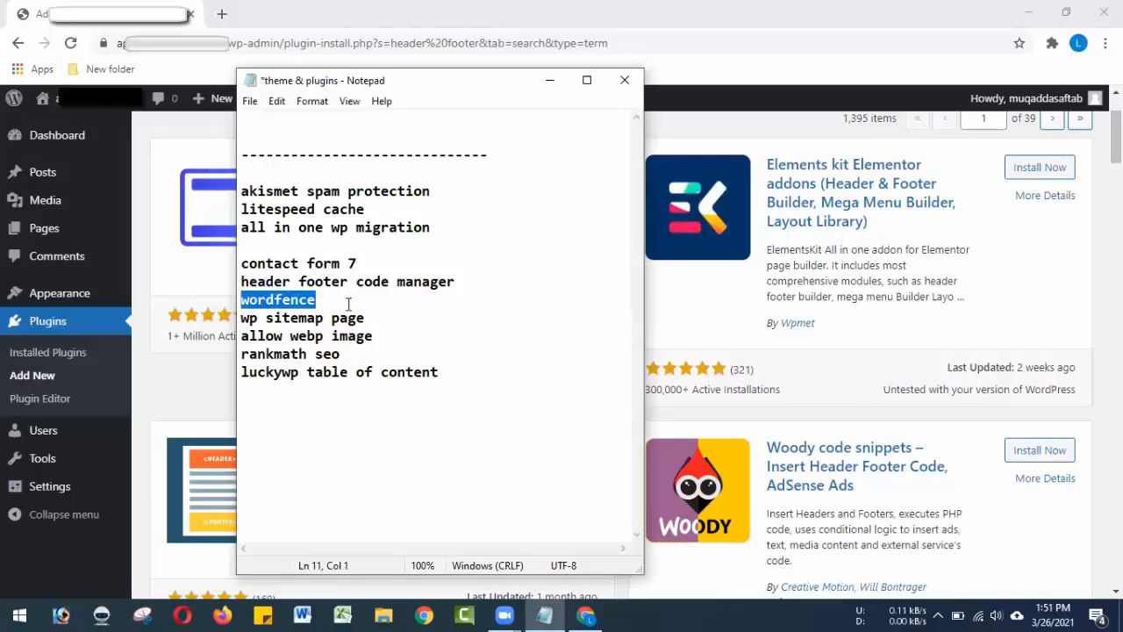
pyautogui.moveTo(1117, 137); pyautogui.dragTo(1116, 112)
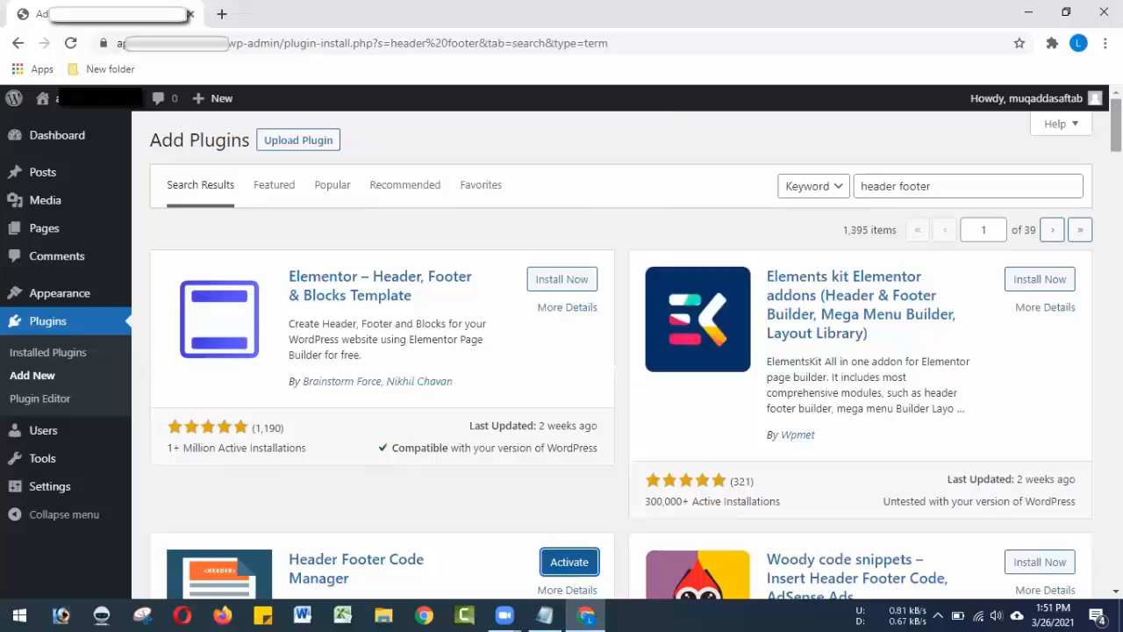
pyautogui.tripleClick(970, 182)
pyautogui.write('wor')
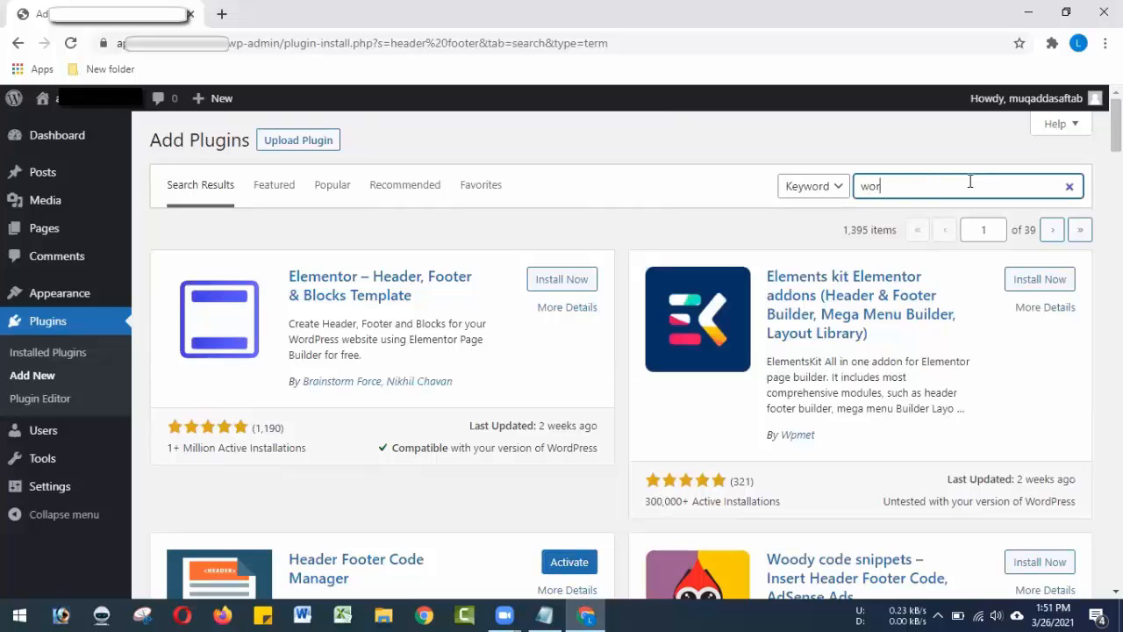
pyautogui.write('dfence')
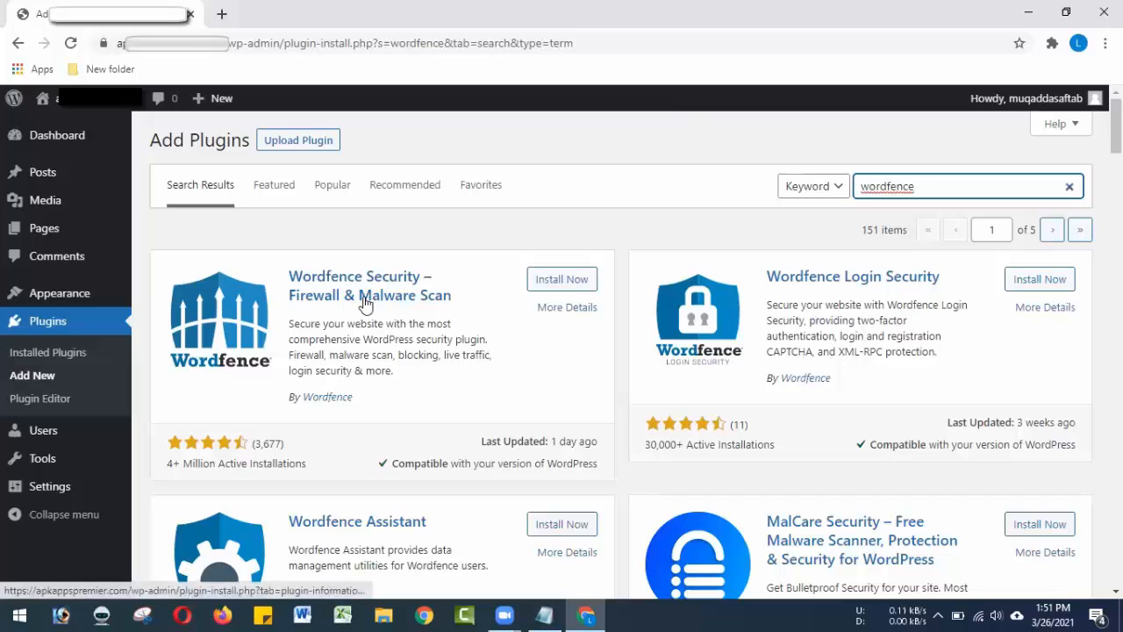
pyautogui.click(566, 282)
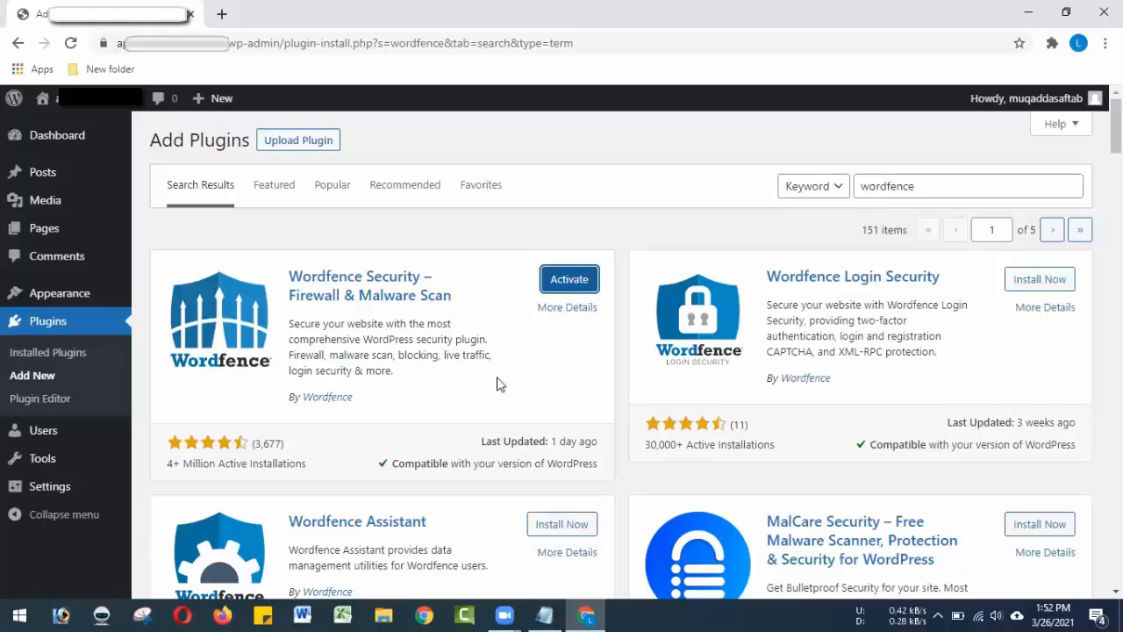
# Step: Consult the Notepad list, search the plugins for "wp sitemap", and install WP Sitemap Page
pyautogui.click(544, 615)
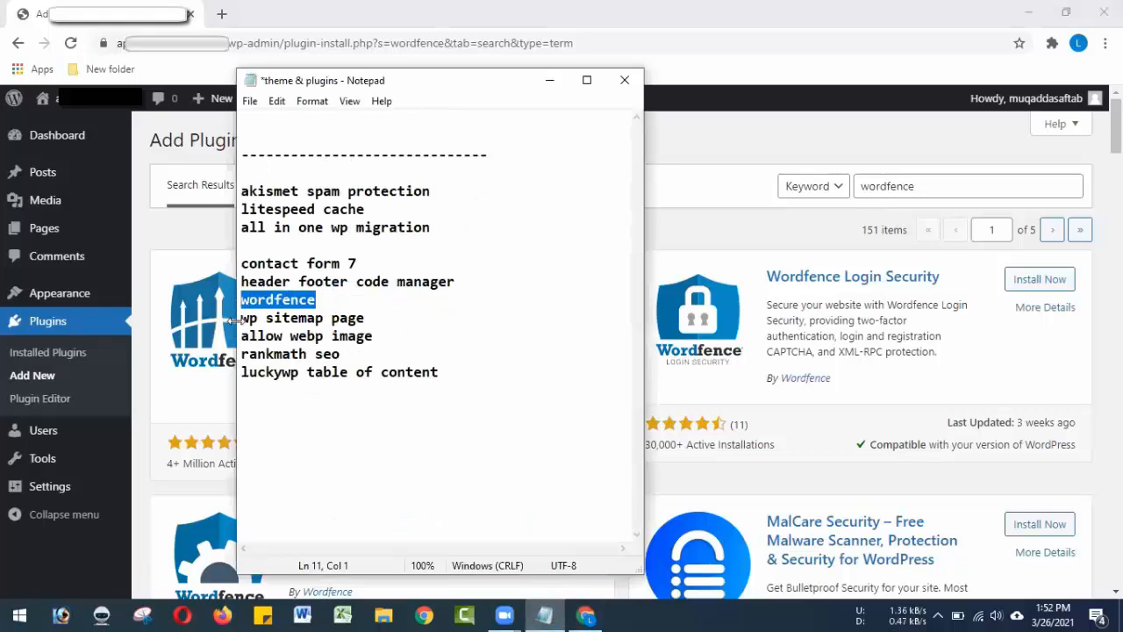
pyautogui.doubleClick(901, 191)
pyautogui.write('wp')
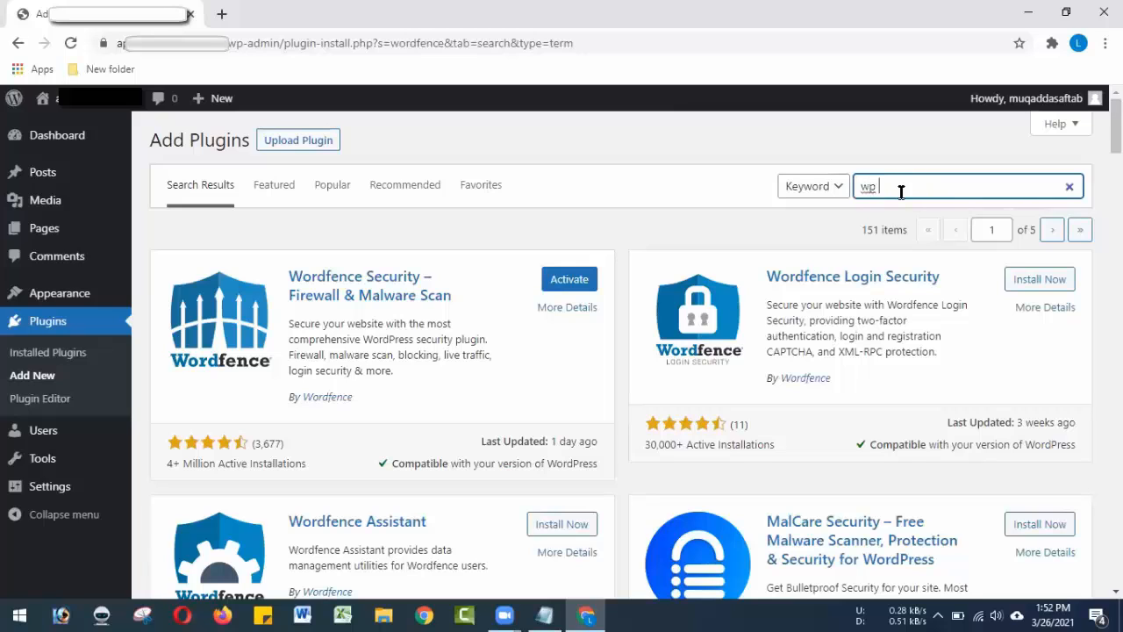
pyautogui.write(' sitemap')
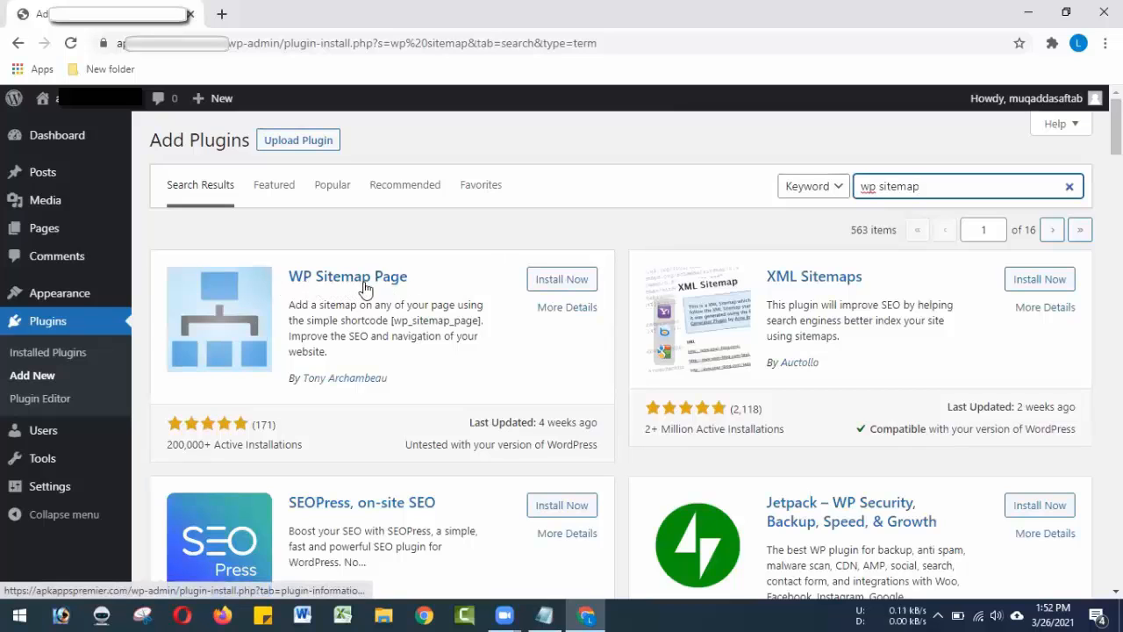
pyautogui.click(555, 282)
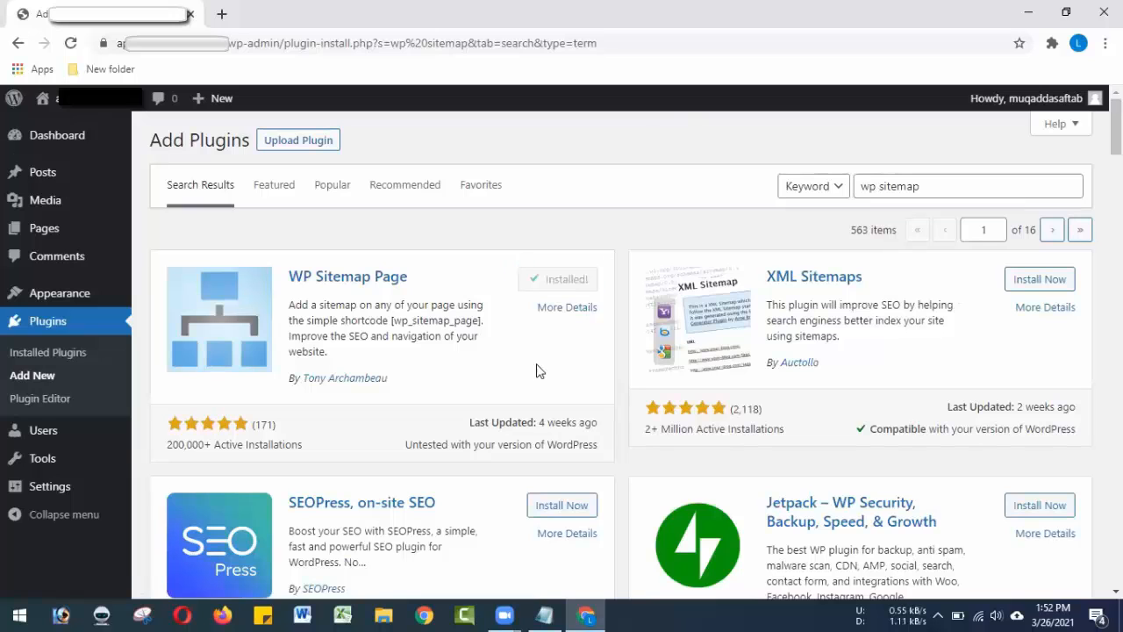
# Step: Find allow webp image in the Notepad list, search the plugins for "allow webp", and install Allow Webp image
pyautogui.click(544, 615)
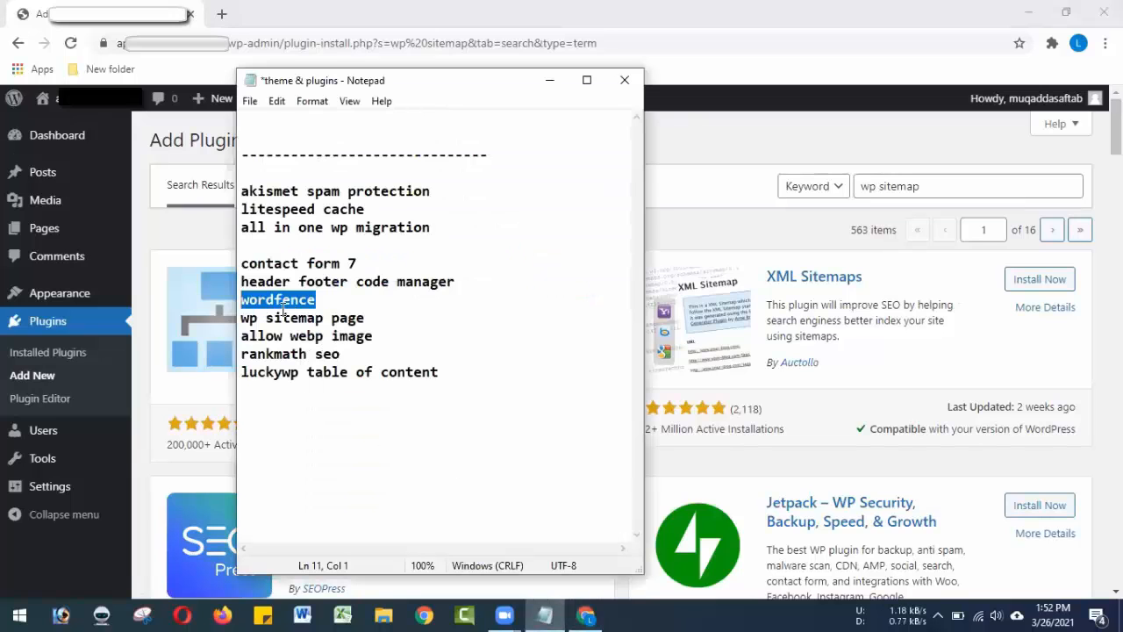
pyautogui.click(267, 336)
pyautogui.moveTo(381, 336); pyautogui.dragTo(244, 334)
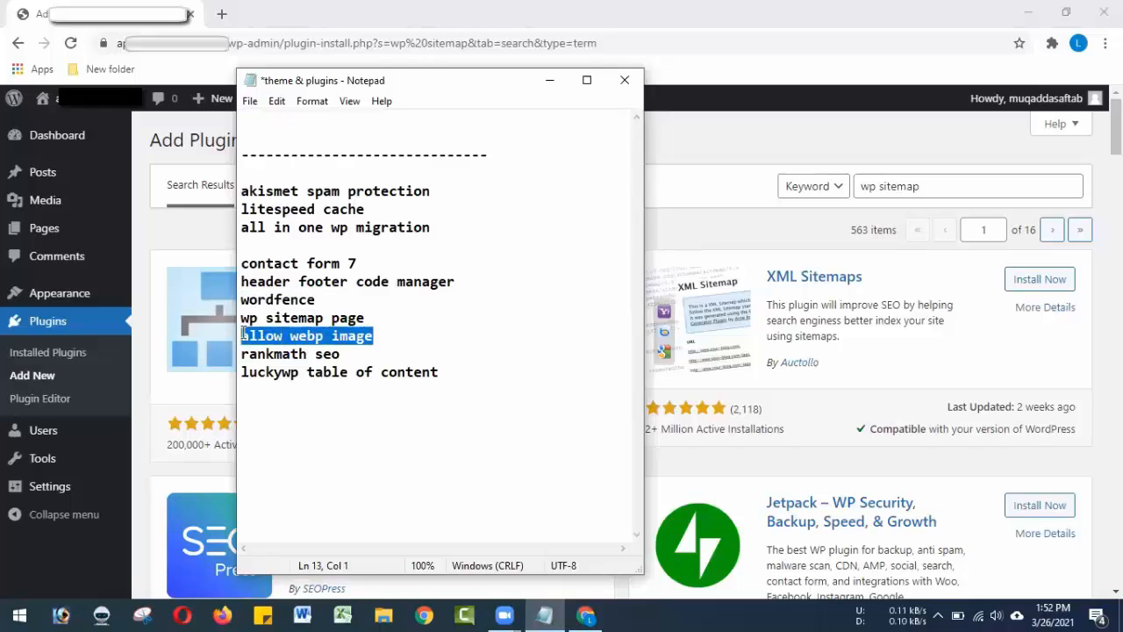
pyautogui.click(945, 190)
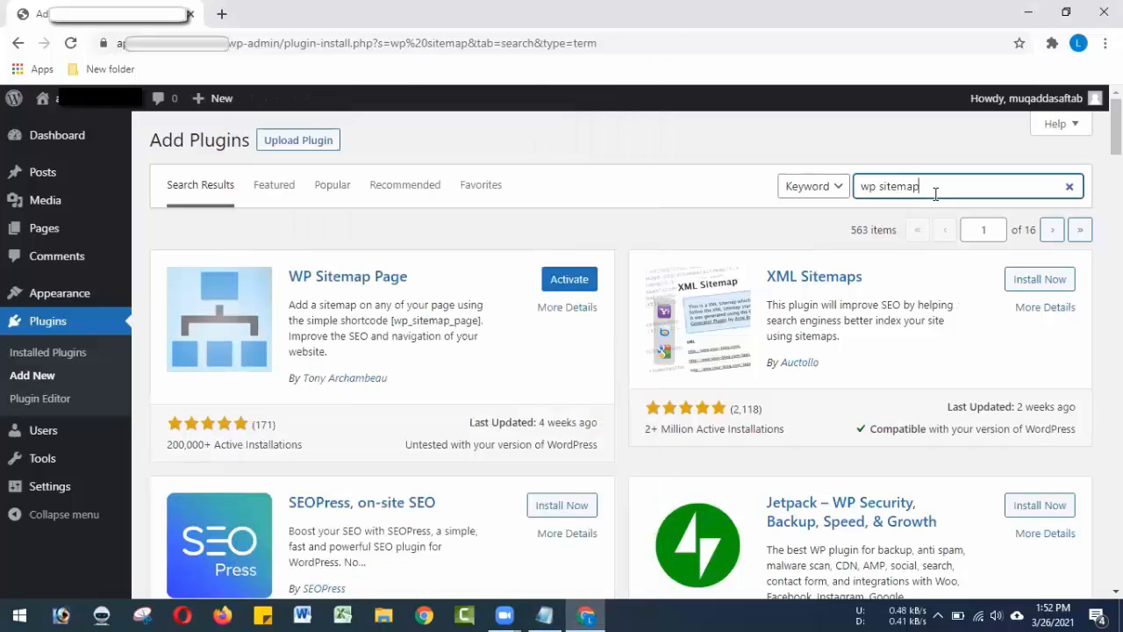
pyautogui.tripleClick(936, 193)
pyautogui.write('allow web')
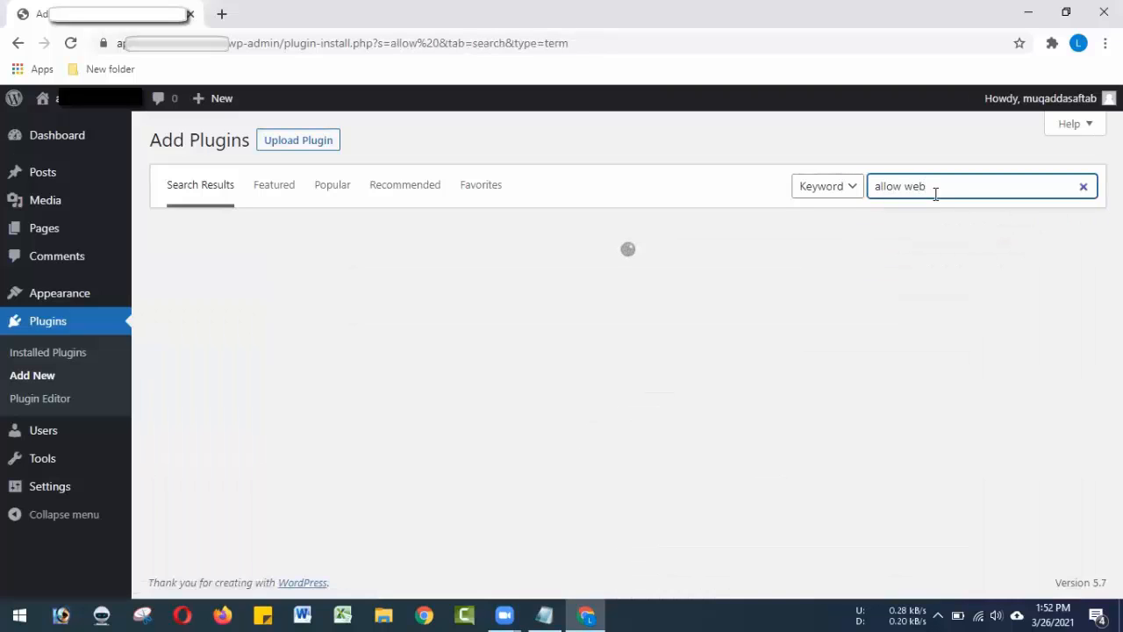
pyautogui.write('p')
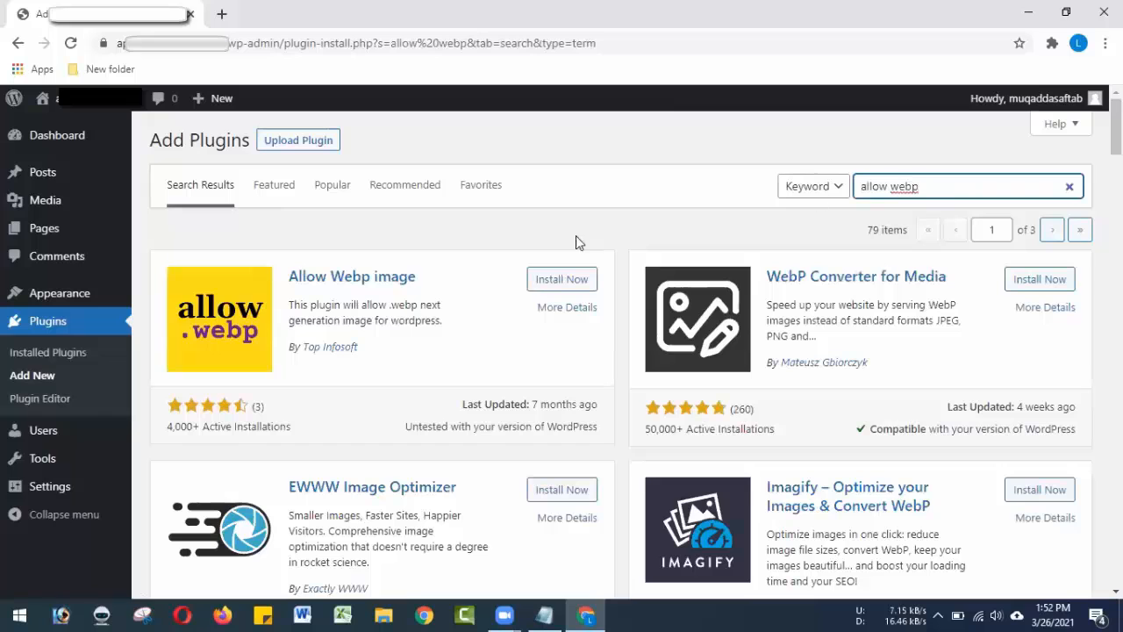
pyautogui.click(552, 281)
pyautogui.click(553, 281)
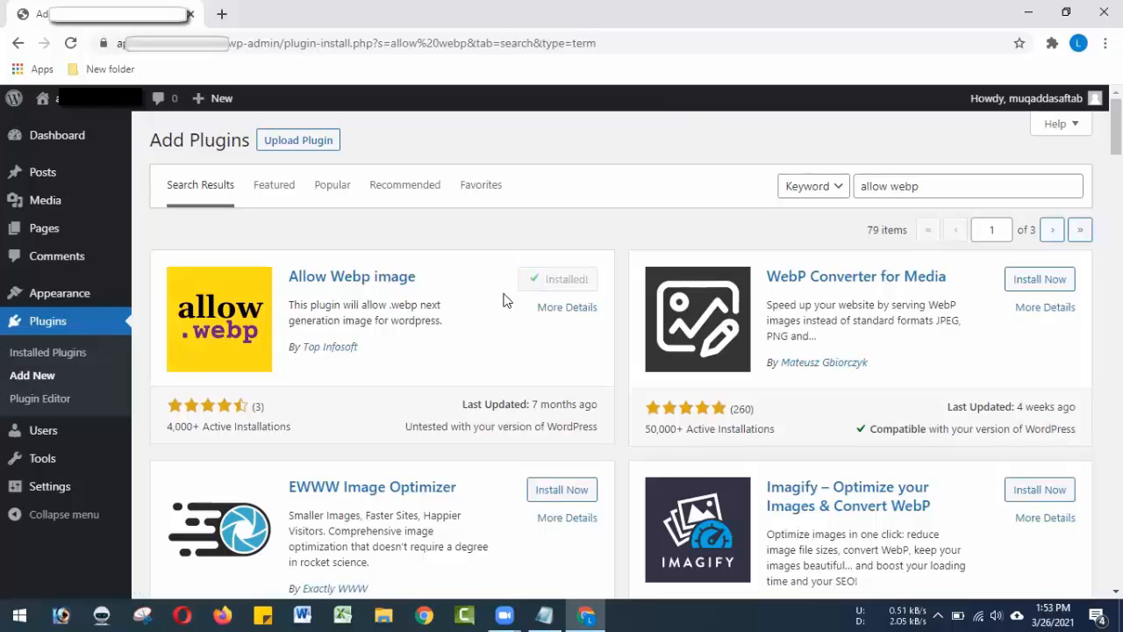
# Step: Find rankmath seo in the Notepad list, search the plugins for "rankmath", and install Rank Math SEO – Best SEO Plugin for WordPress
pyautogui.click(543, 614)
pyautogui.click(347, 353)
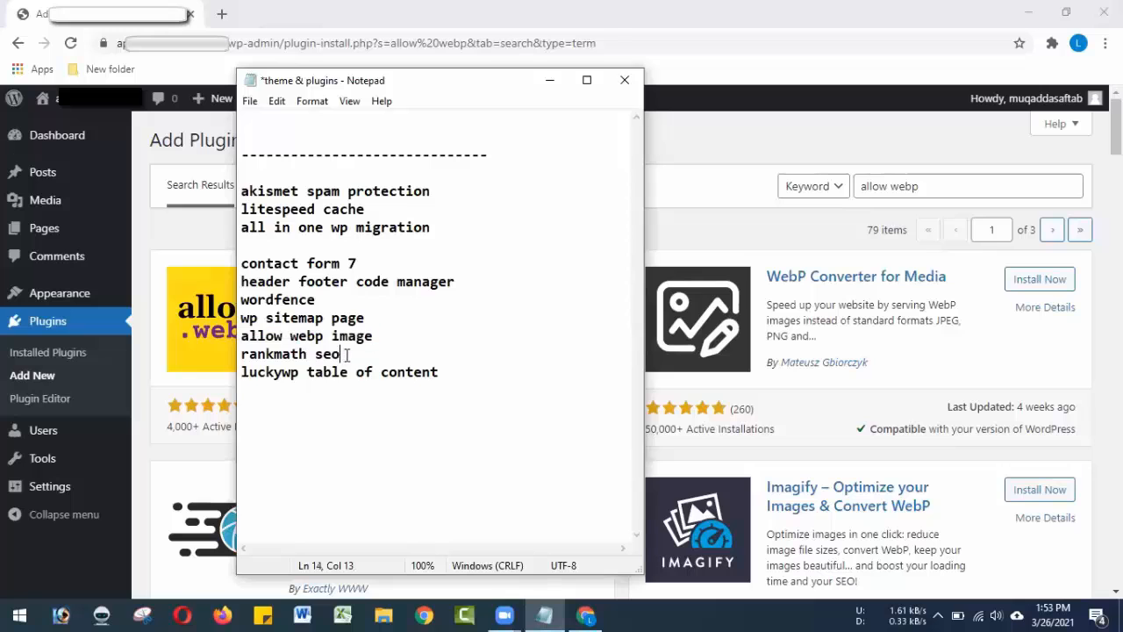
pyautogui.moveTo(347, 353); pyautogui.dragTo(242, 354)
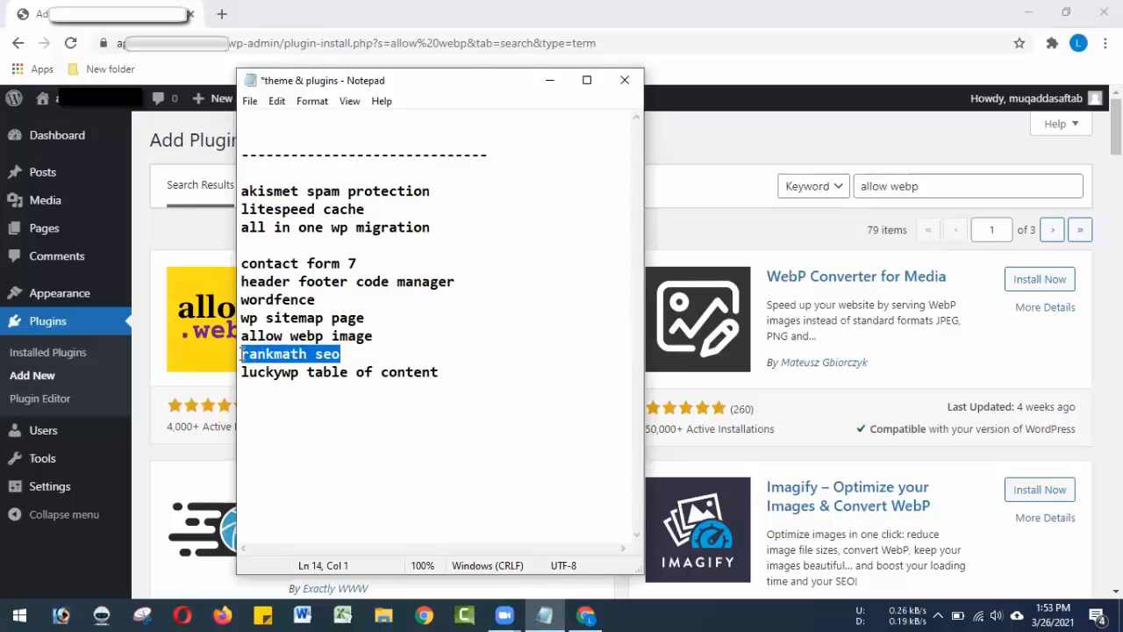
pyautogui.click(710, 205)
pyautogui.tripleClick(917, 186)
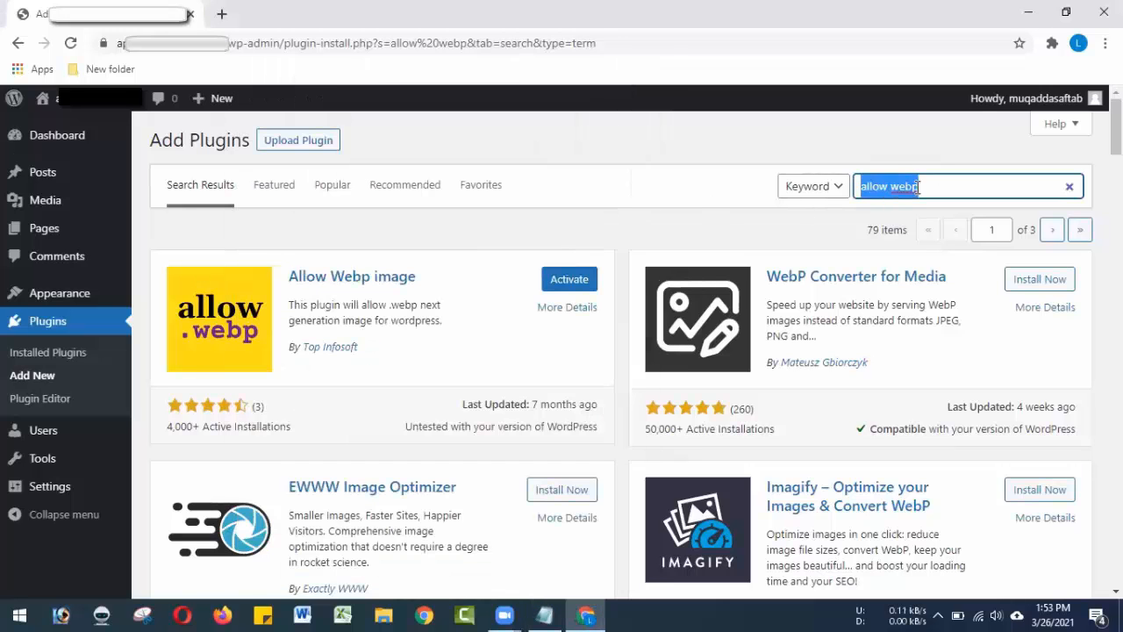
pyautogui.write('rankmath')
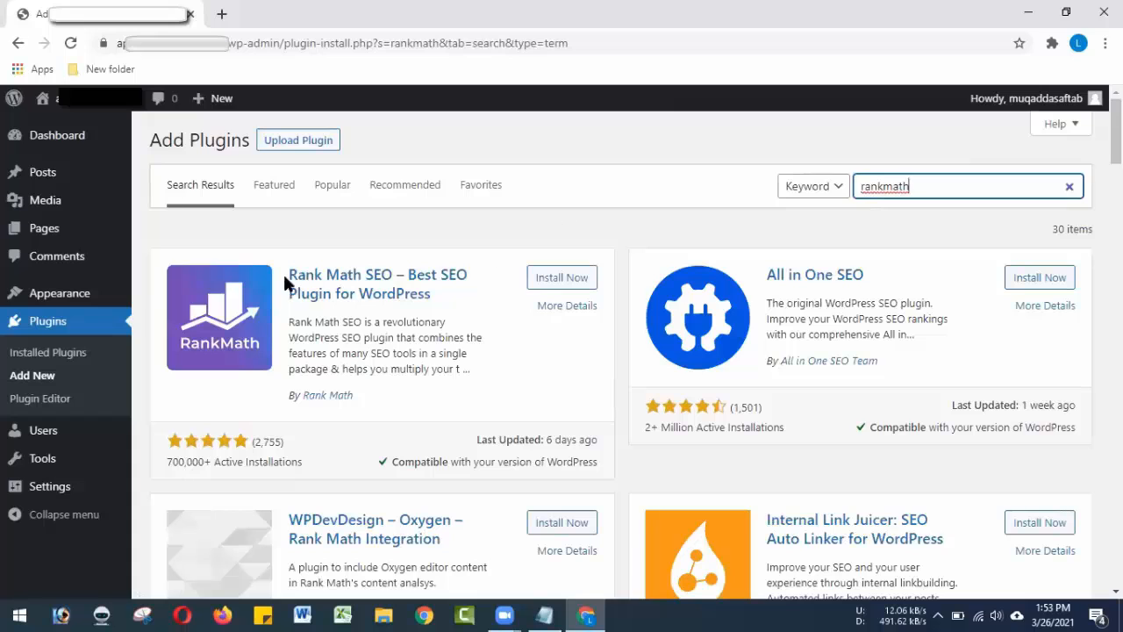
pyautogui.click(544, 279)
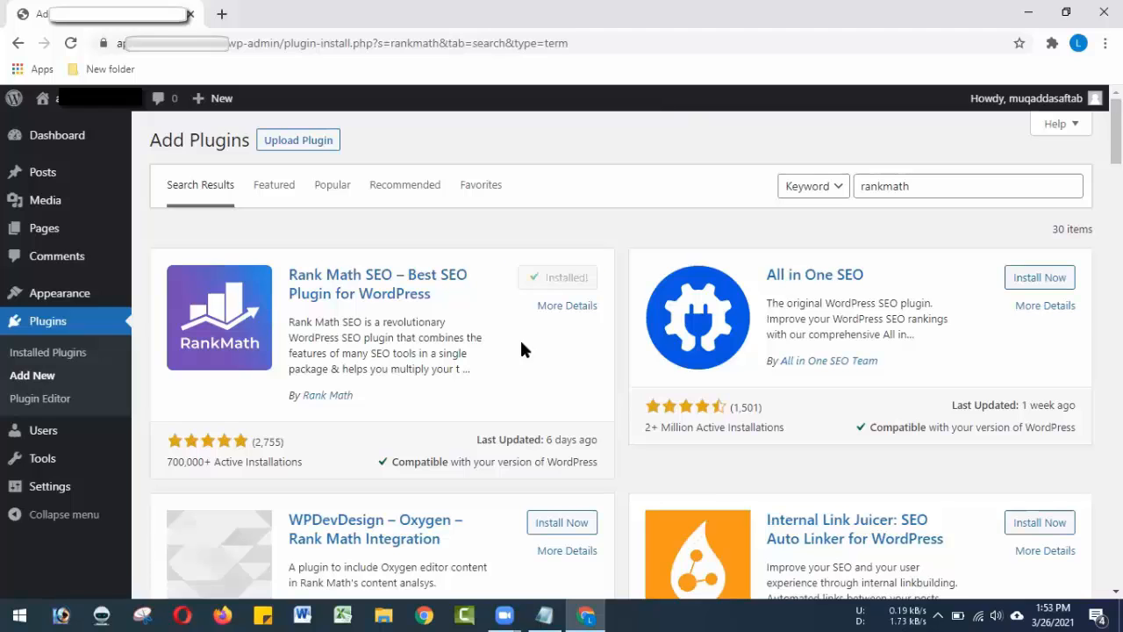
# Step: Find luckywp table of content in the Notepad list and search the plugins for "luckwp"
pyautogui.click(544, 615)
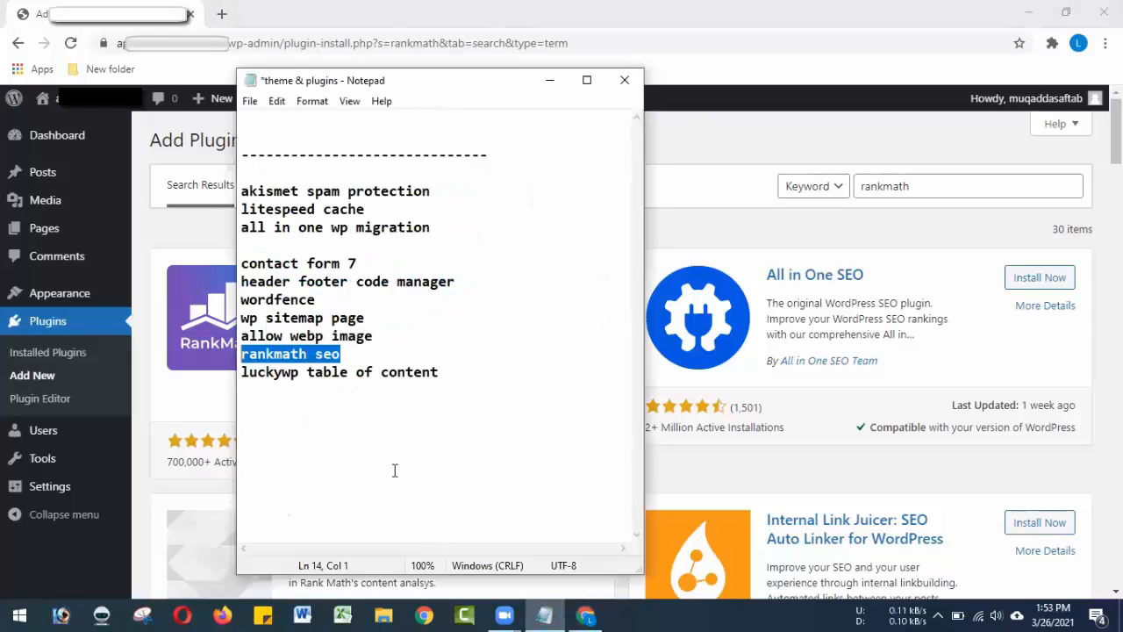
pyautogui.doubleClick(348, 375)
pyautogui.click(348, 375)
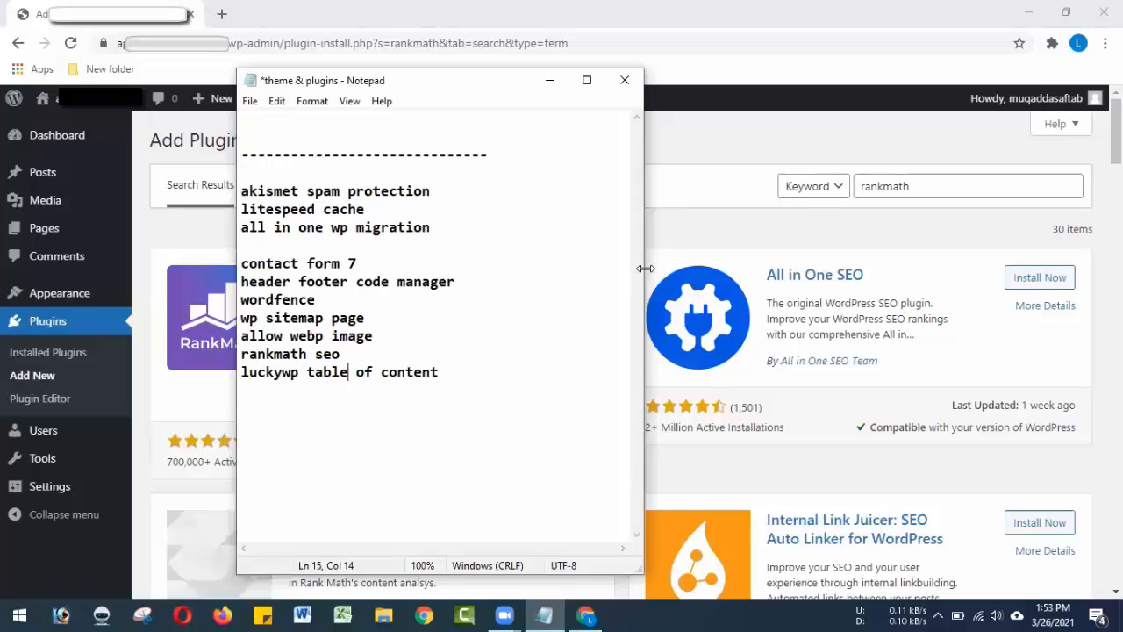
pyautogui.doubleClick(910, 182)
pyautogui.press('BackSpace')
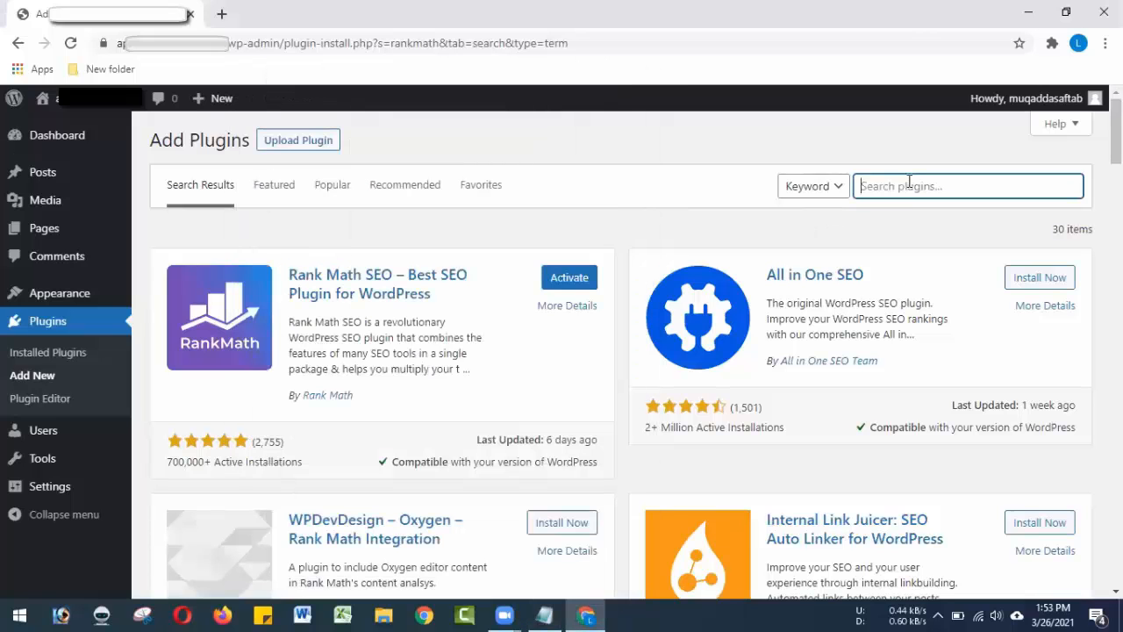
pyautogui.write('lu')
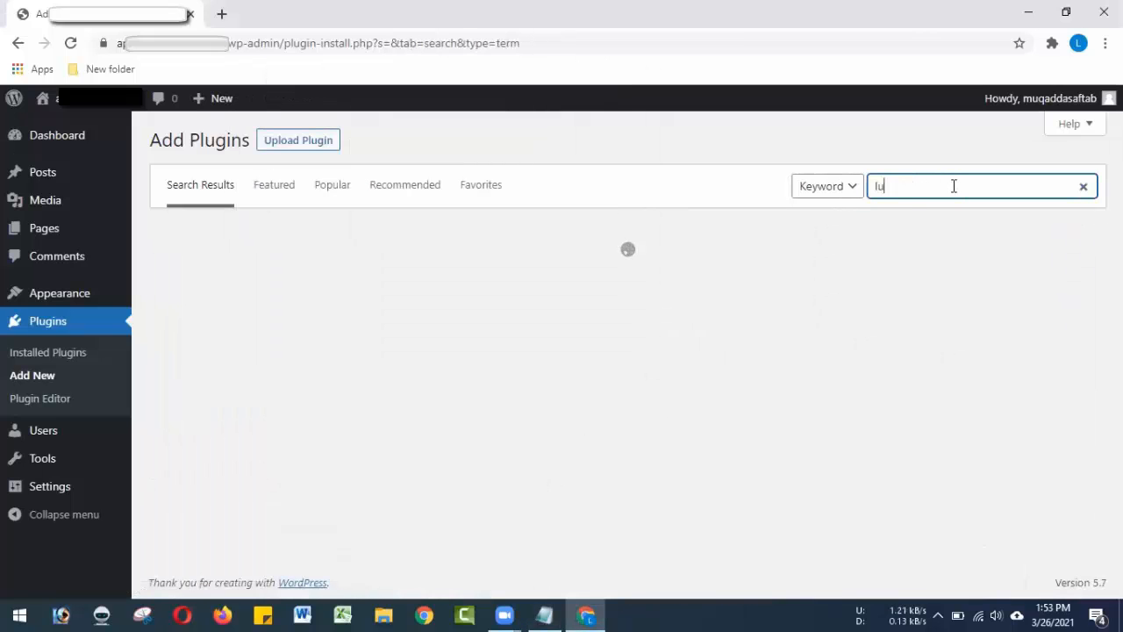
pyautogui.write('ckwp')
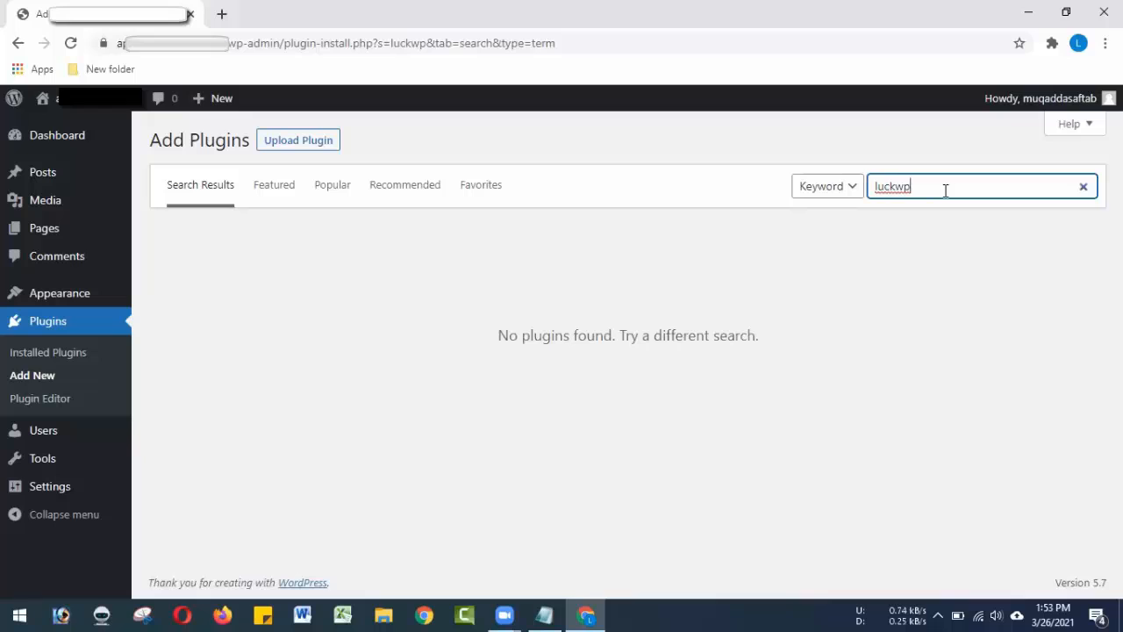
# Step: Correct the plugin search to "luckywp" and install LuckyWP Table of Contents
pyautogui.press('Left')
pyautogui.press('Left')
pyautogui.press('Left')
pyautogui.press('Left')
pyautogui.press('Right')
pyautogui.write('y')
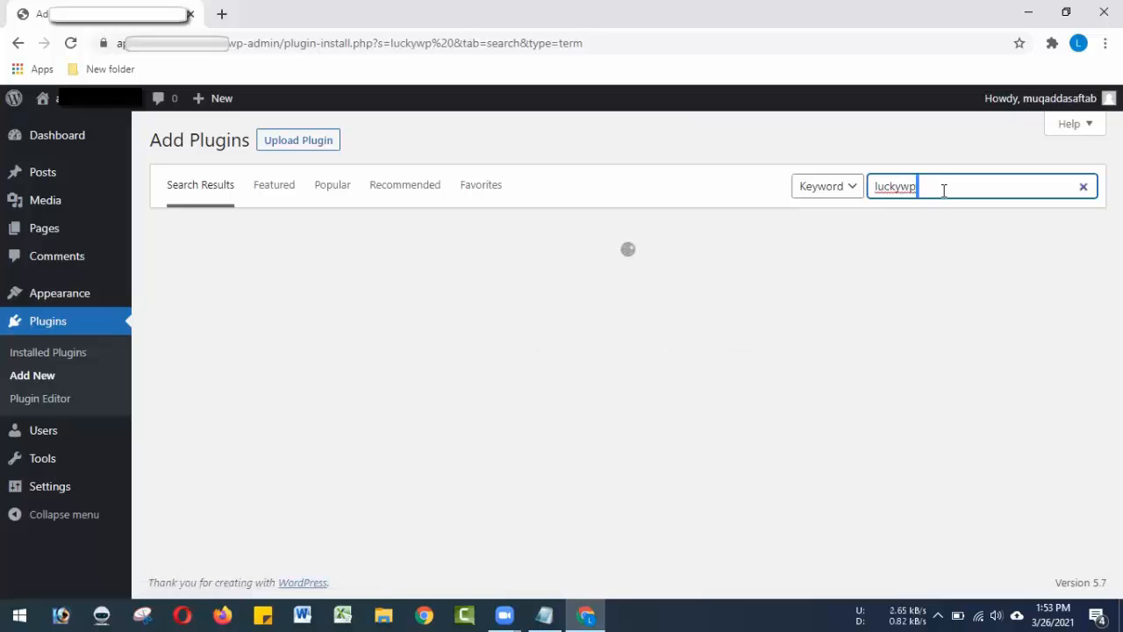
pyautogui.press('End')
pyautogui.press('BackSpace')
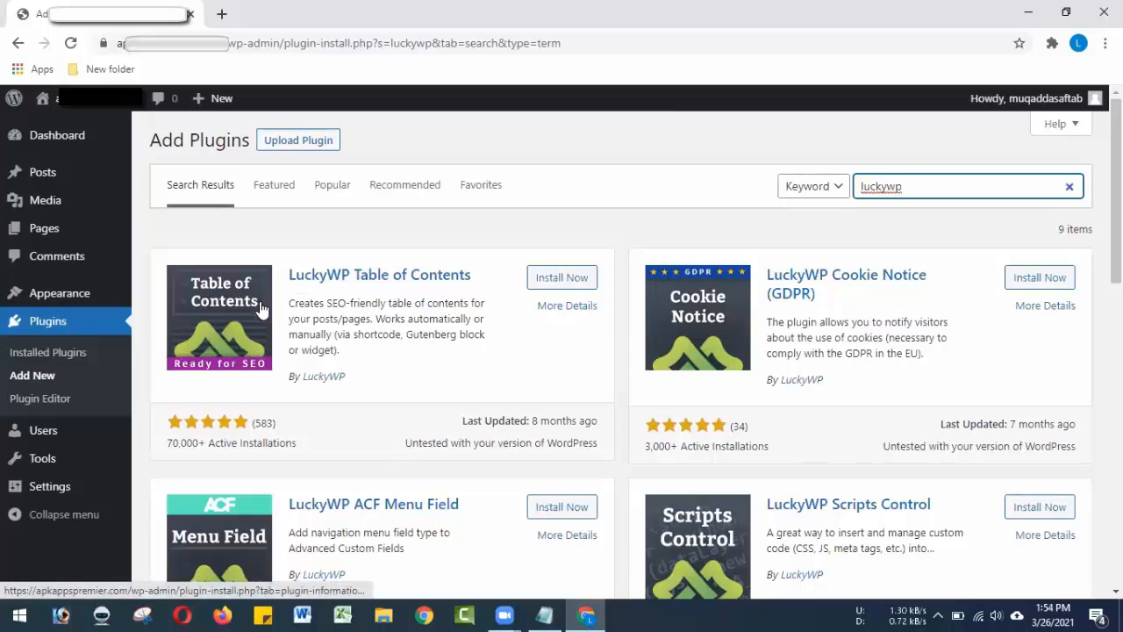
pyautogui.click(544, 279)
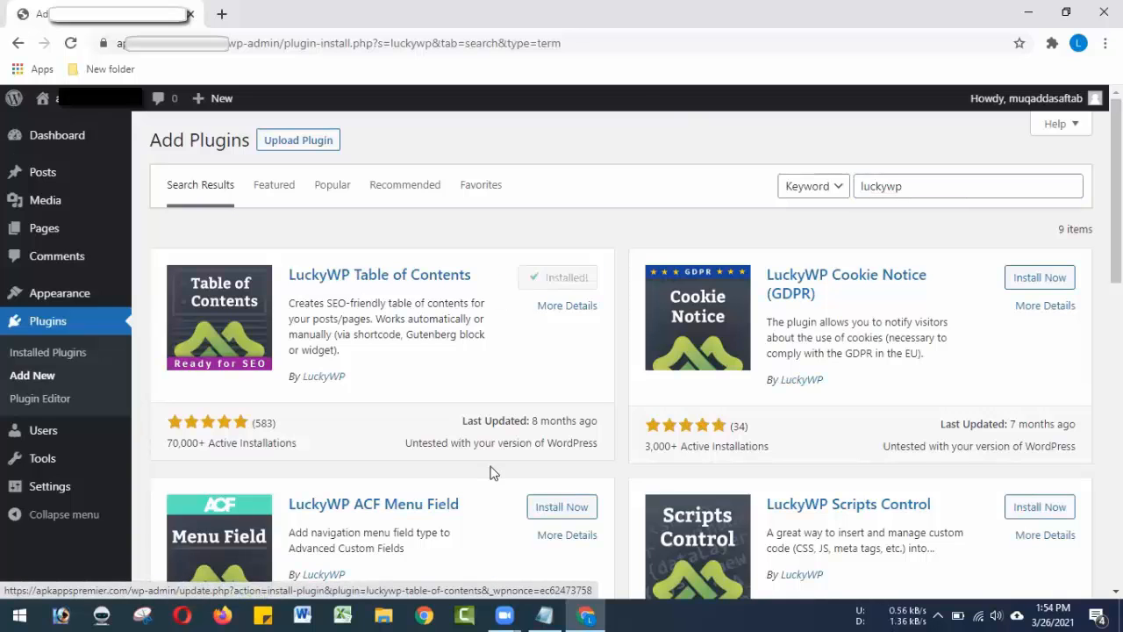
# Step: Look over the complete Notepad plugin list, minimize it, and review the site's installed plugins
pyautogui.hotkey('alt', 'Tab')
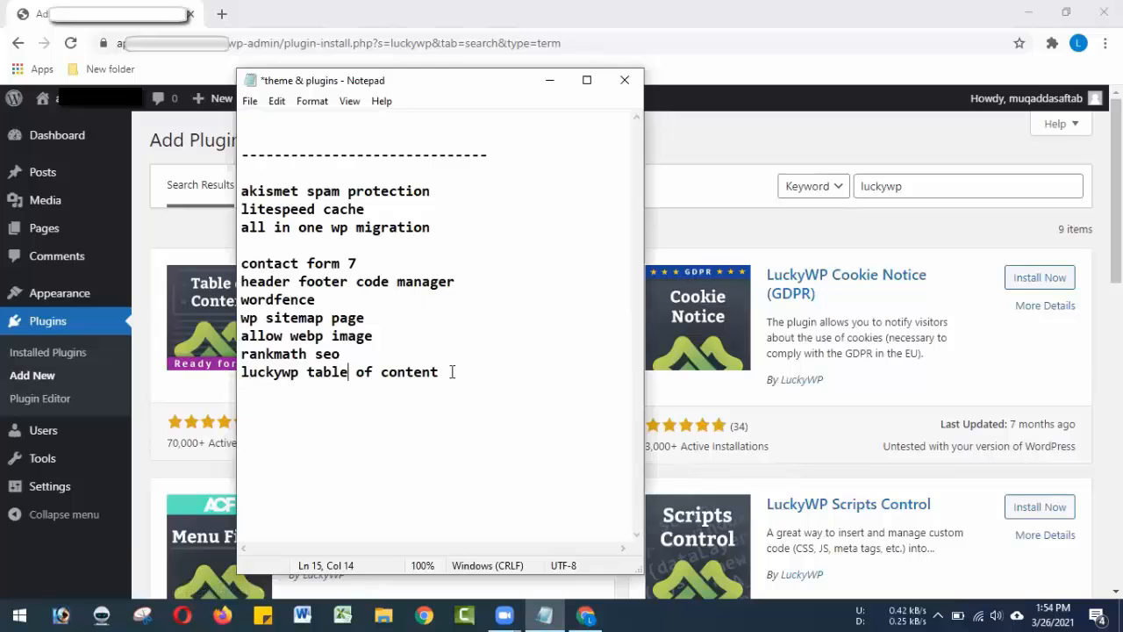
pyautogui.moveTo(452, 372); pyautogui.dragTo(282, 180)
pyautogui.click(549, 80)
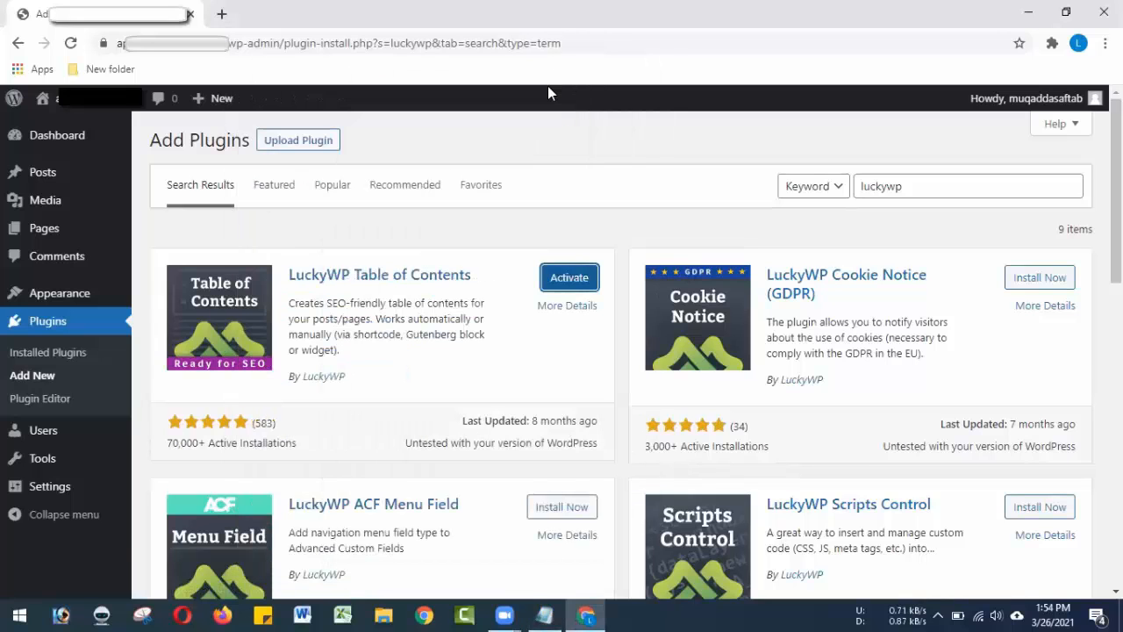
pyautogui.click(58, 328)
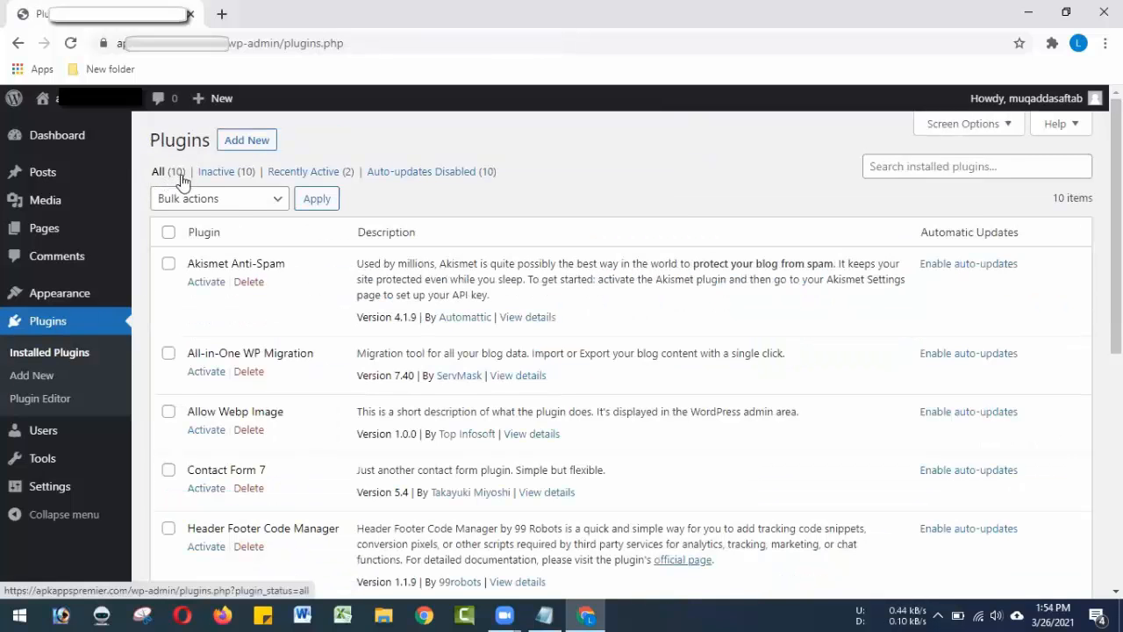
pyautogui.moveTo(1117, 267); pyautogui.dragTo(1116, 488)
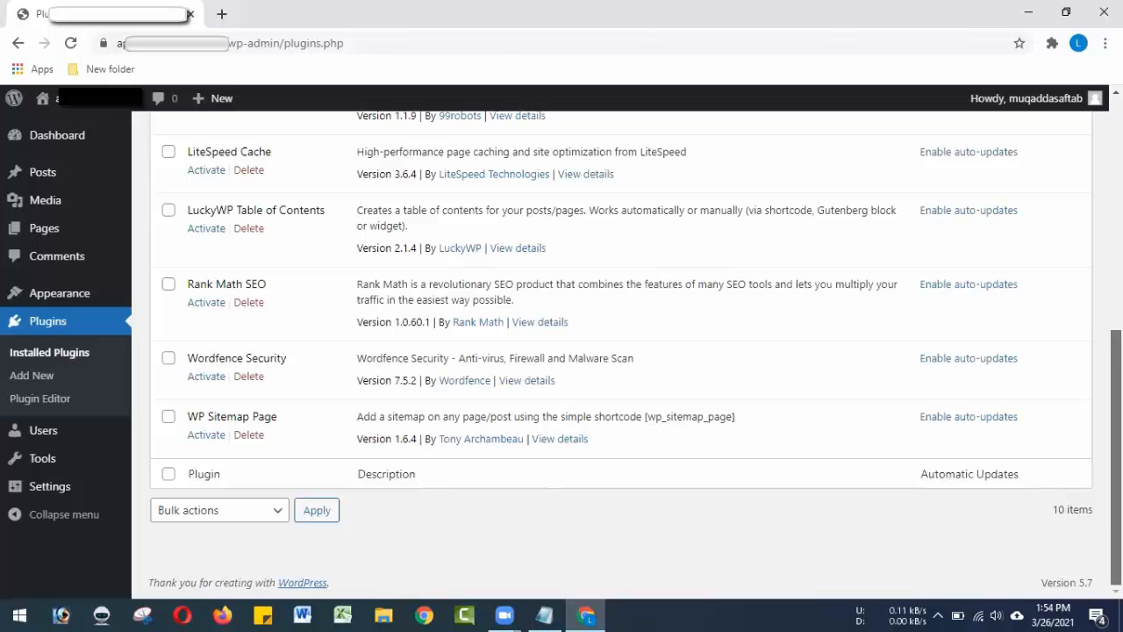
pyautogui.moveTo(1117, 487); pyautogui.dragTo(1117, 266)
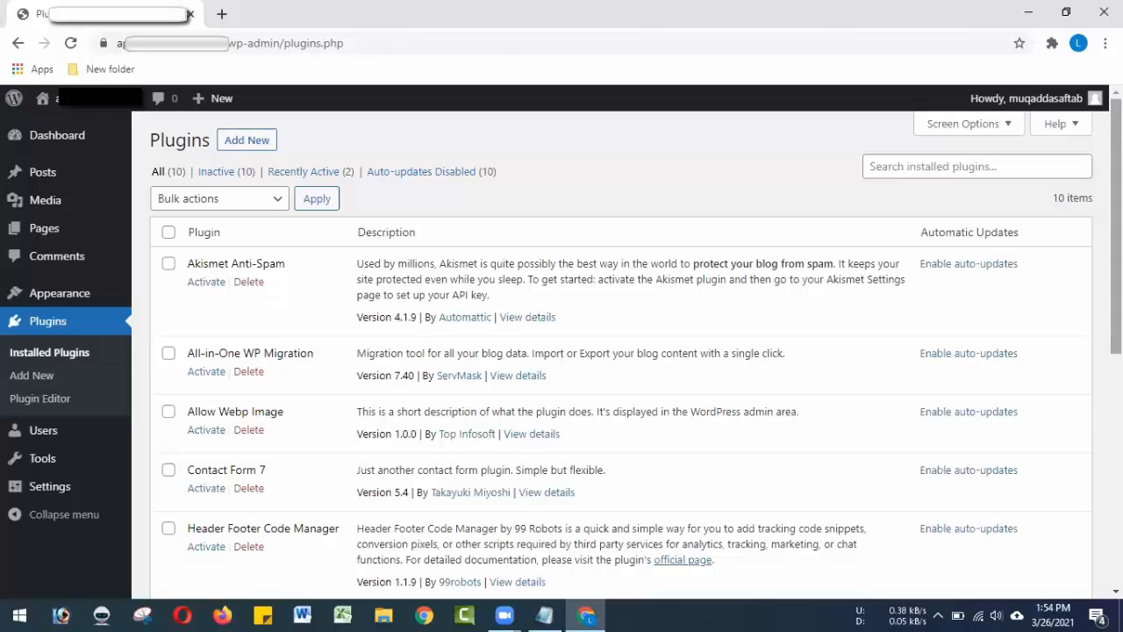
# Step: Select All-in-One WP Migration, Allow Webp Image, Contact Form 7, Header Footer Code Manager, LiteSpeed Cache and WP Sitemap Page in the installed plugins
pyautogui.scroll(-1, 566, 186)
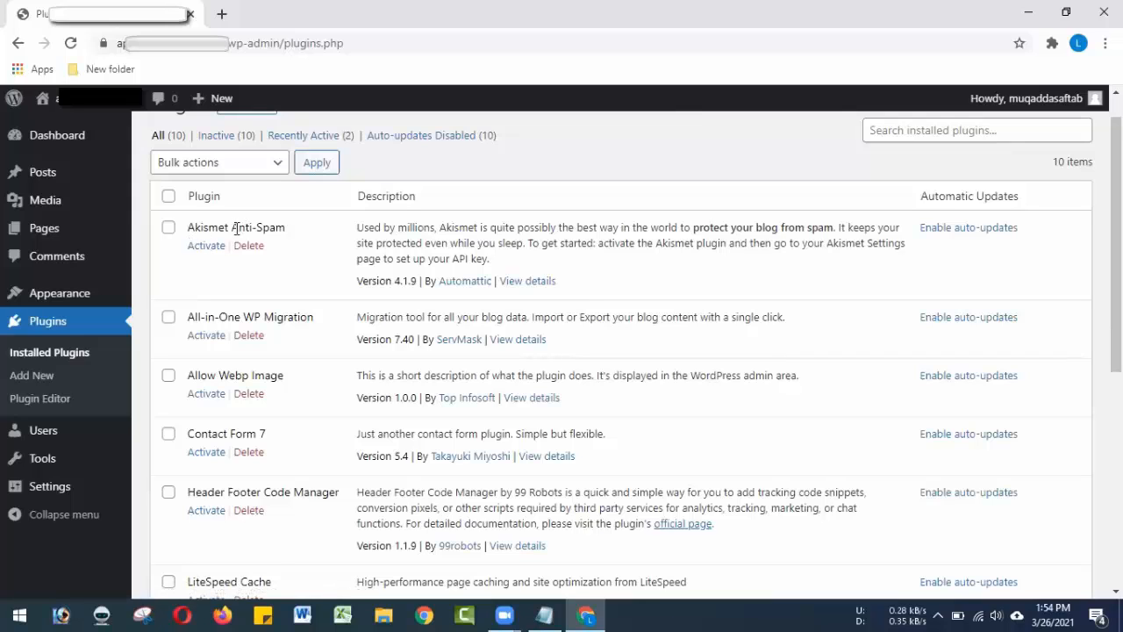
pyautogui.click(169, 319)
pyautogui.click(167, 379)
pyautogui.click(169, 433)
pyautogui.click(168, 496)
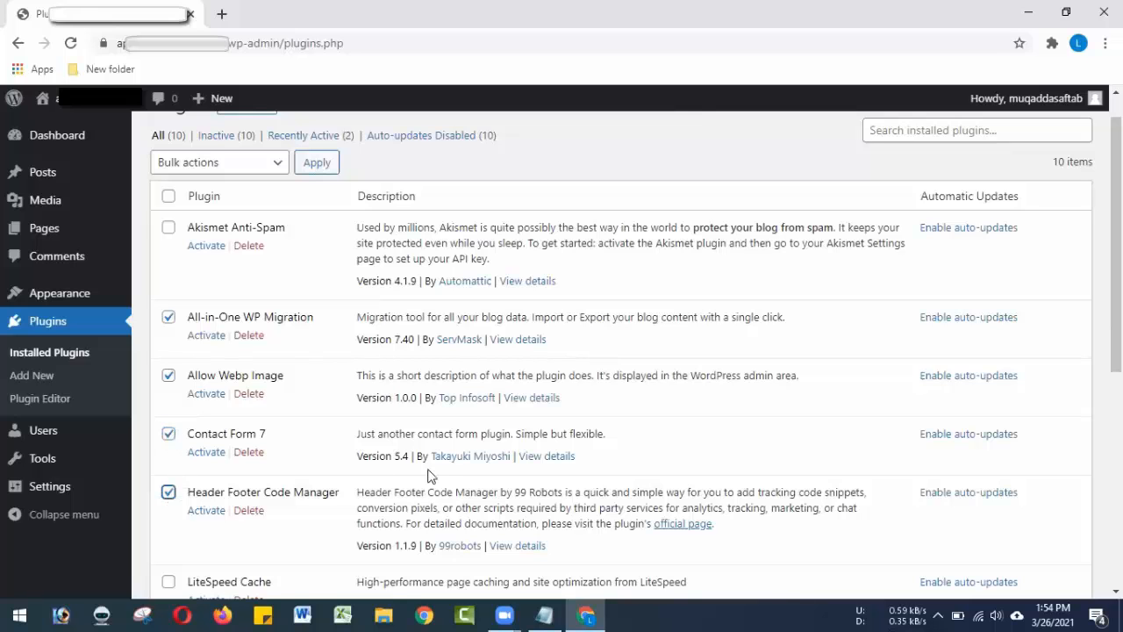
pyautogui.scroll(-3, 442, 416)
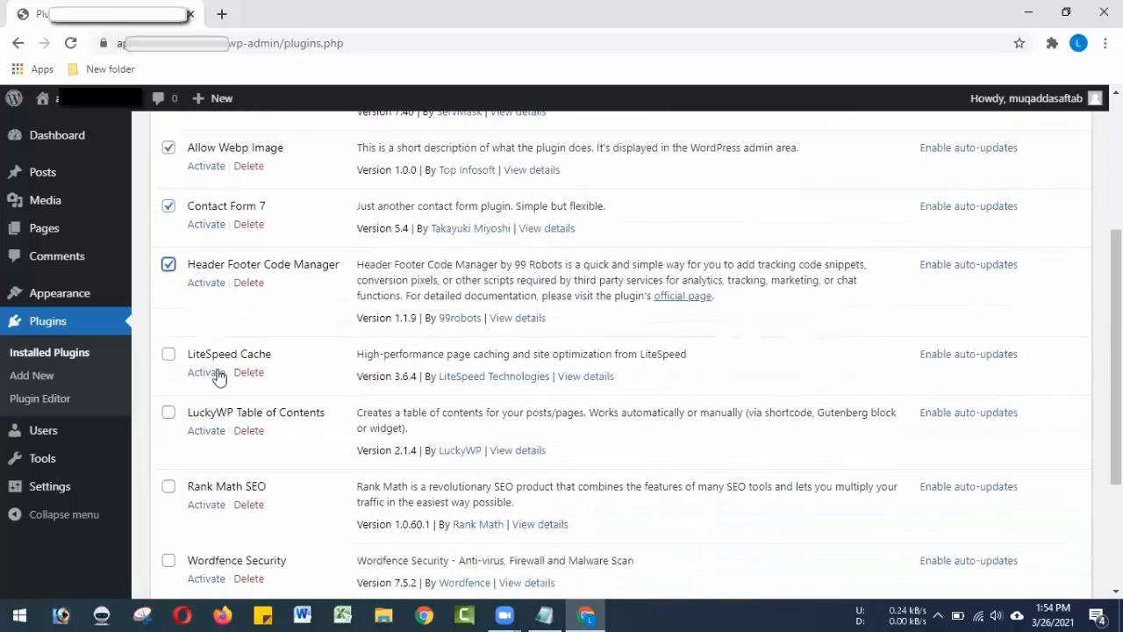
pyautogui.click(169, 354)
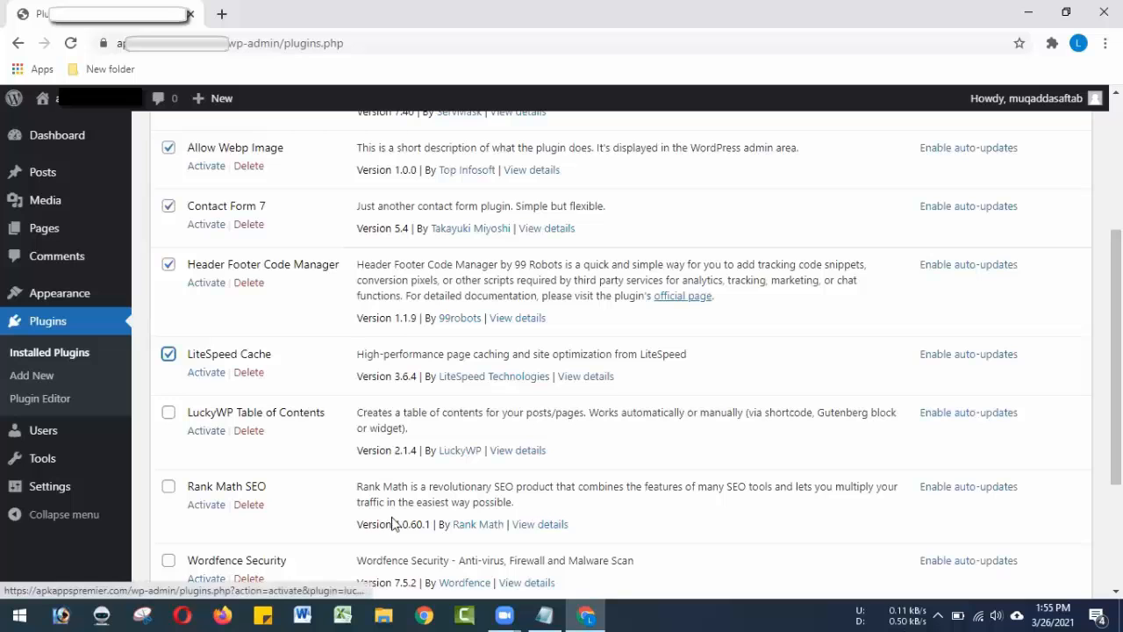
pyautogui.scroll(-2, 394, 521)
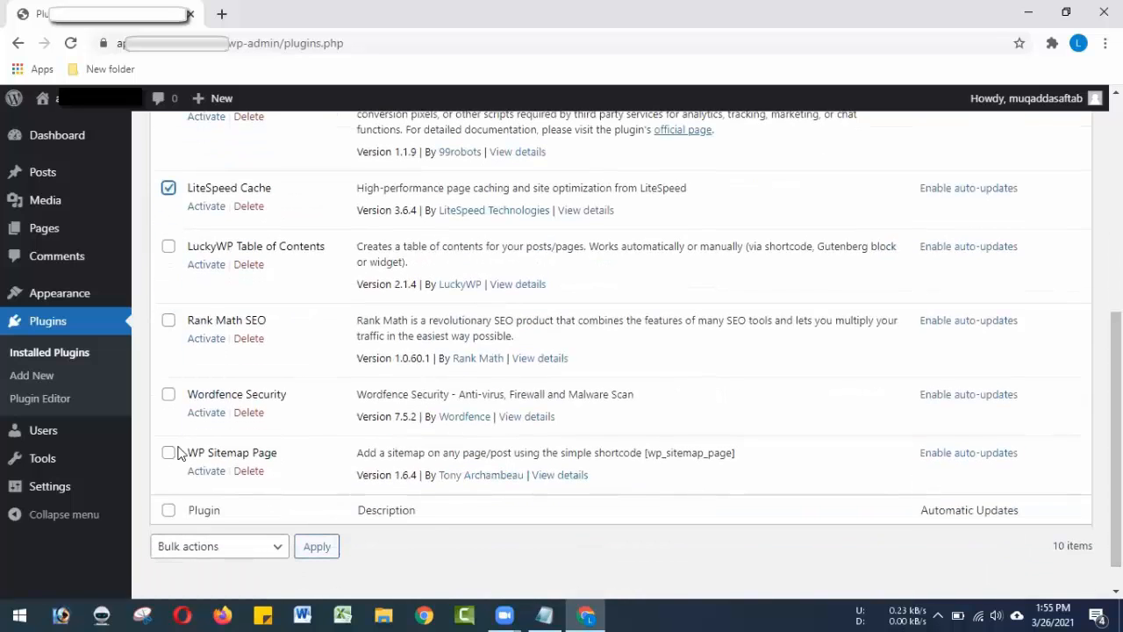
pyautogui.click(169, 453)
# Step: Check the plugin selection, activate the selected plugins in bulk, and dismiss the resulting notices
pyautogui.moveTo(1117, 434); pyautogui.dragTo(1116, 221)
pyautogui.scroll(-2, 970, 281)
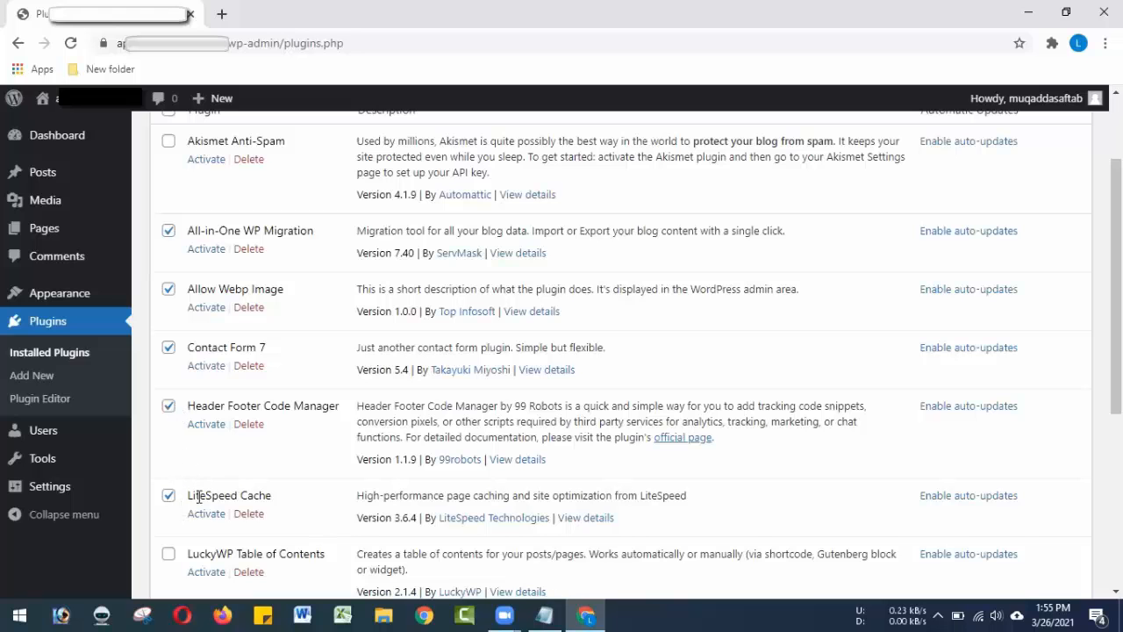
pyautogui.scroll(-4, 764, 515)
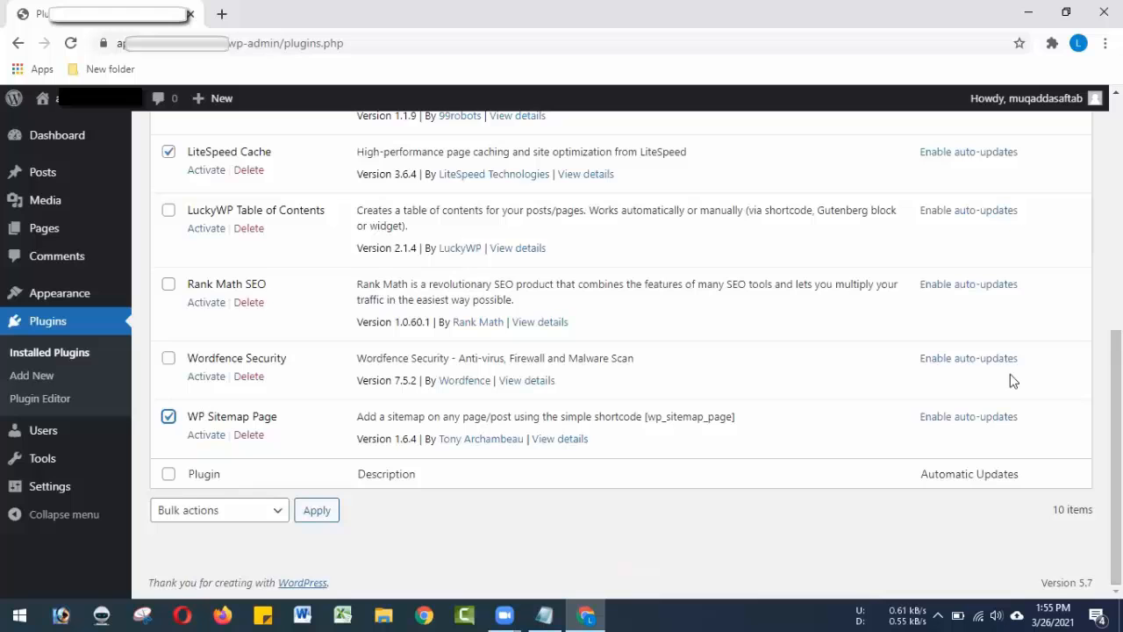
pyautogui.scroll(5, 1009, 379)
pyautogui.click(187, 200)
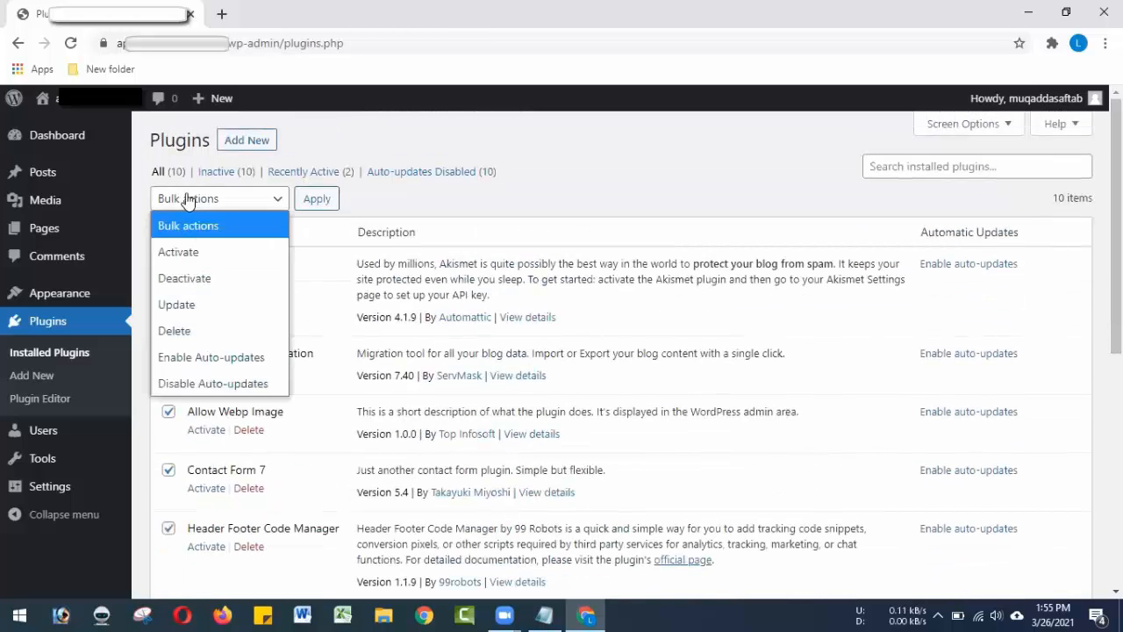
pyautogui.click(221, 255)
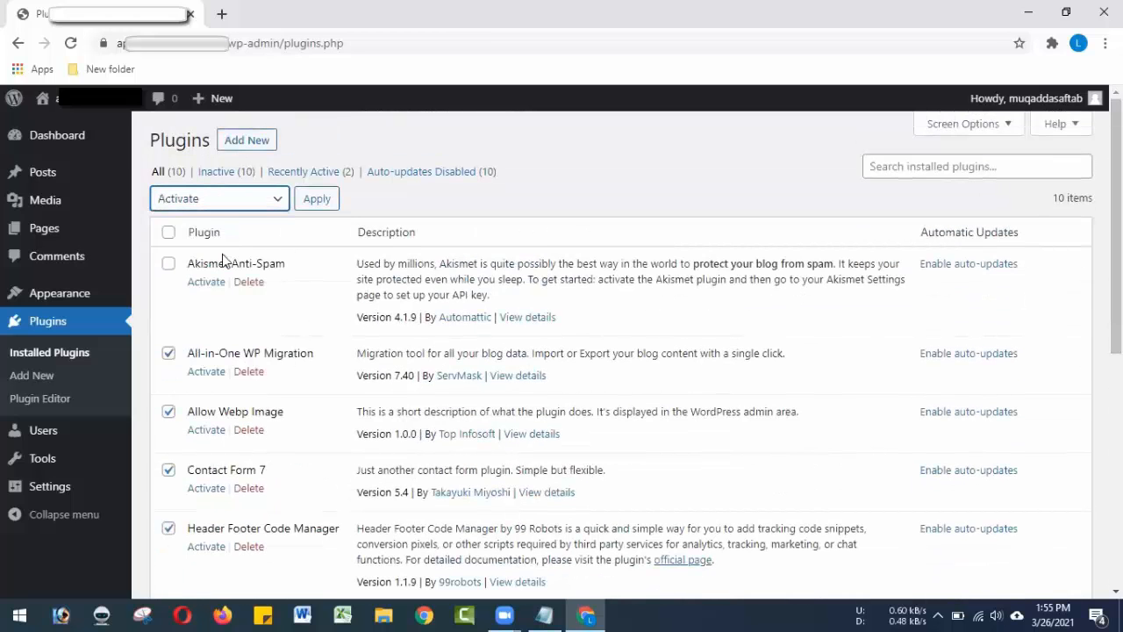
pyautogui.click(315, 201)
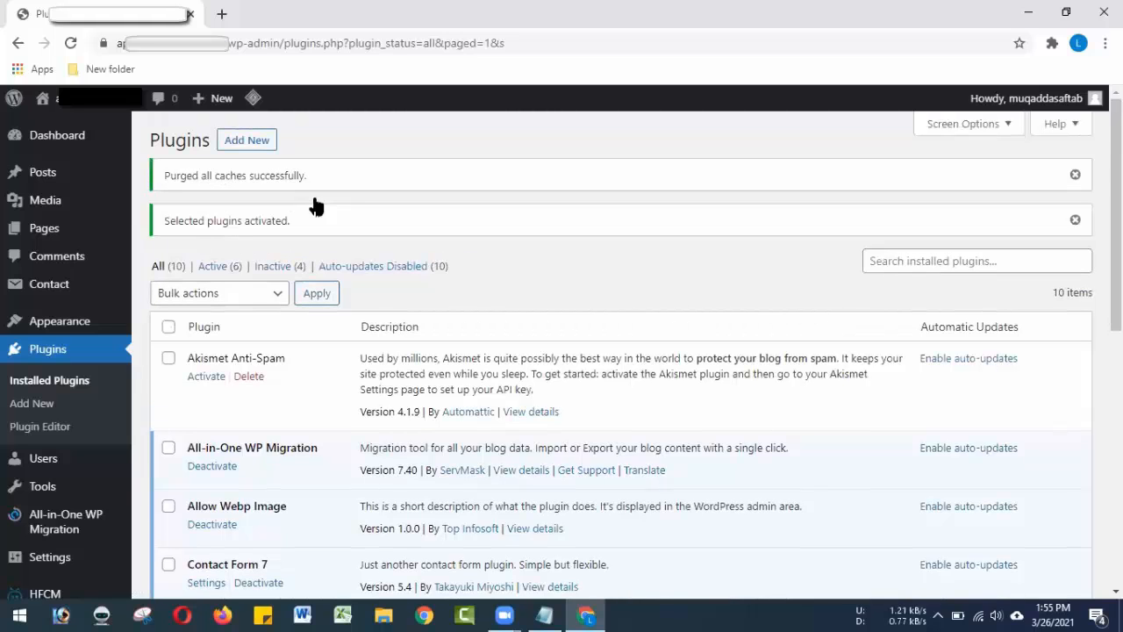
pyautogui.click(1075, 175)
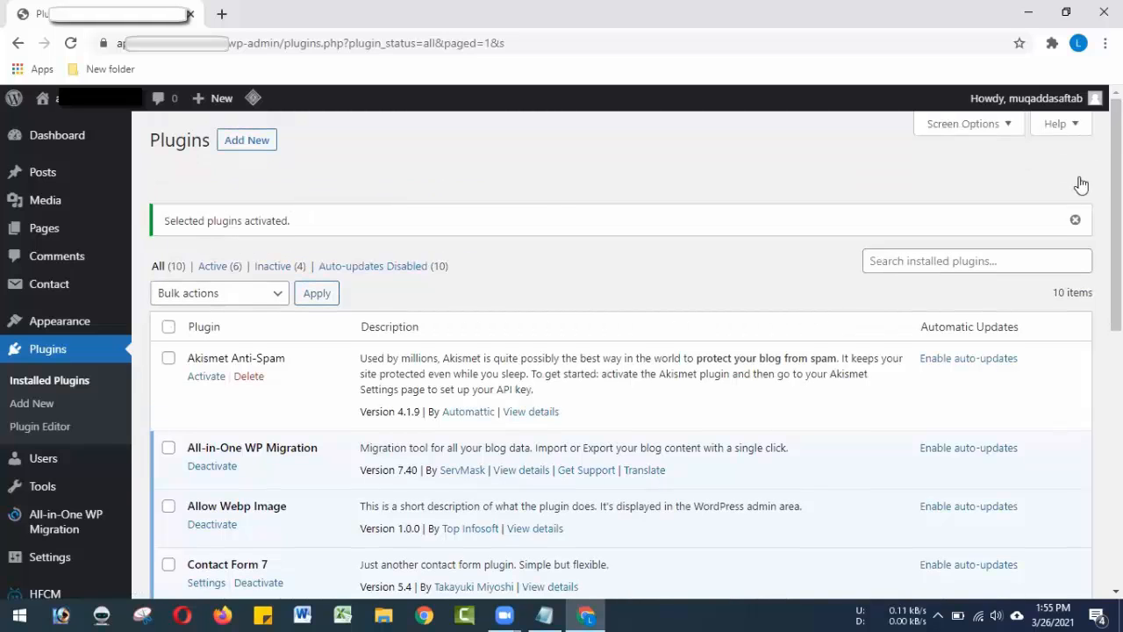
pyautogui.click(1076, 176)
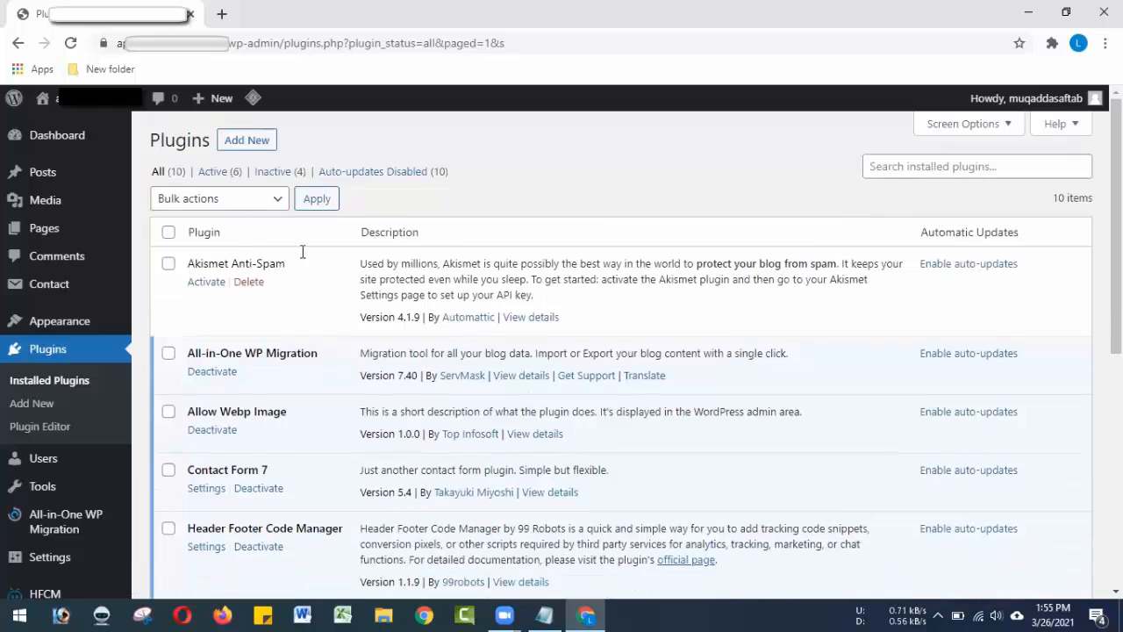
# Step: Activate Akismet Anti-Spam and return from its setup page to the installed plugins
pyautogui.scroll(-3, 930, 254)
pyautogui.scroll(3, 930, 254)
pyautogui.click(205, 282)
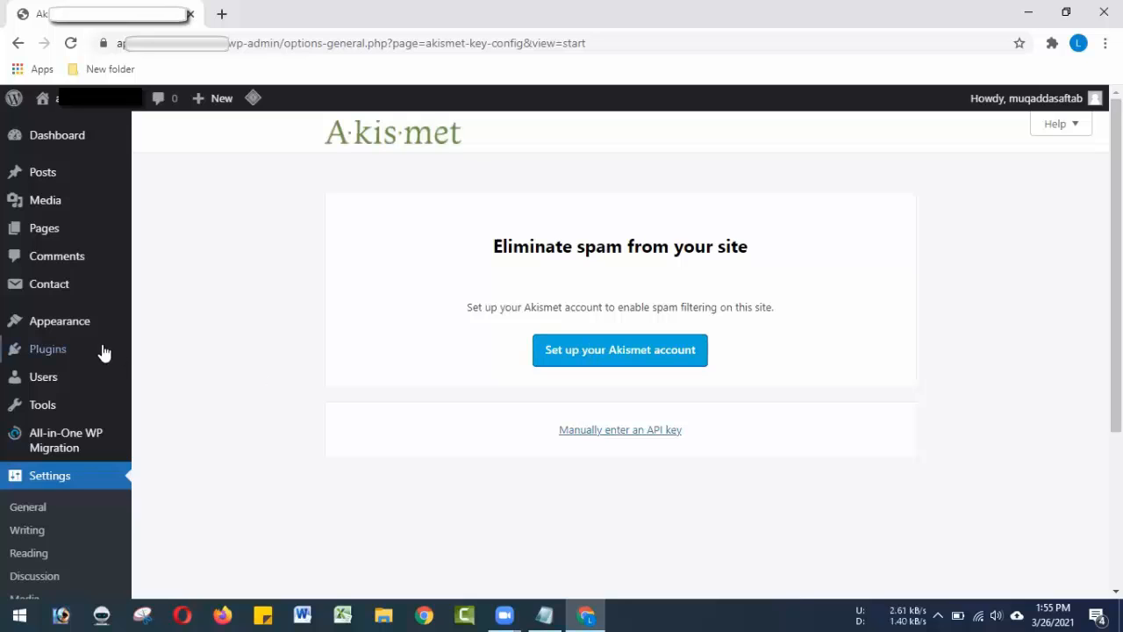
pyautogui.moveTo(61, 355)
pyautogui.click(217, 353)
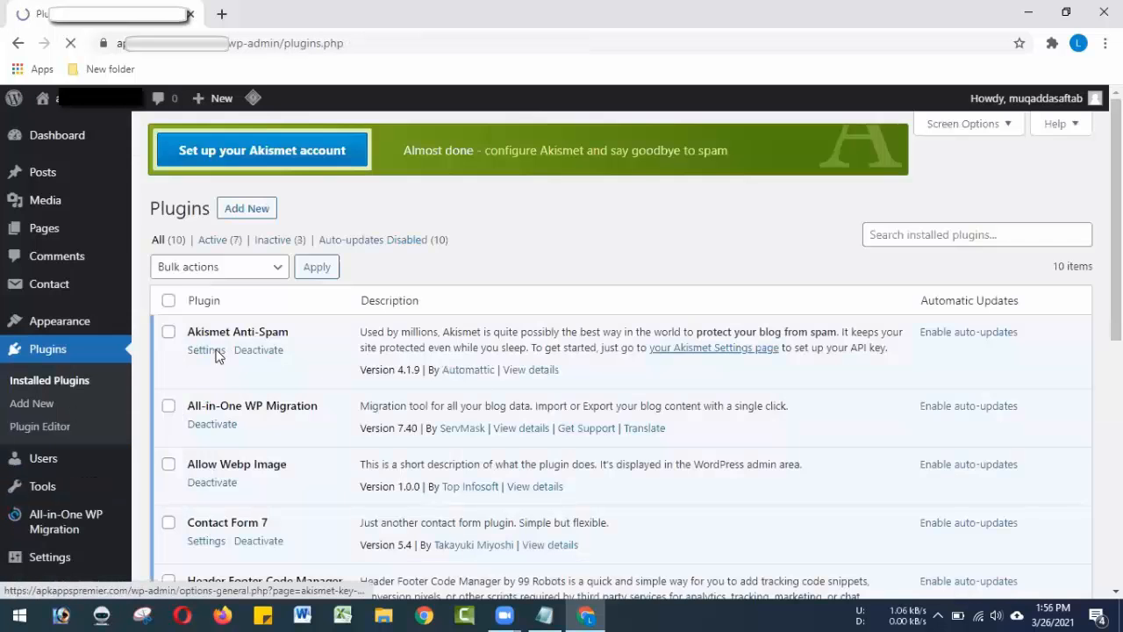
# Step: Activate the LuckyWP Table of Contents plugin and return to the remaining inactive plugins
pyautogui.scroll(-4, 217, 353)
pyautogui.scroll(-2, 205, 280)
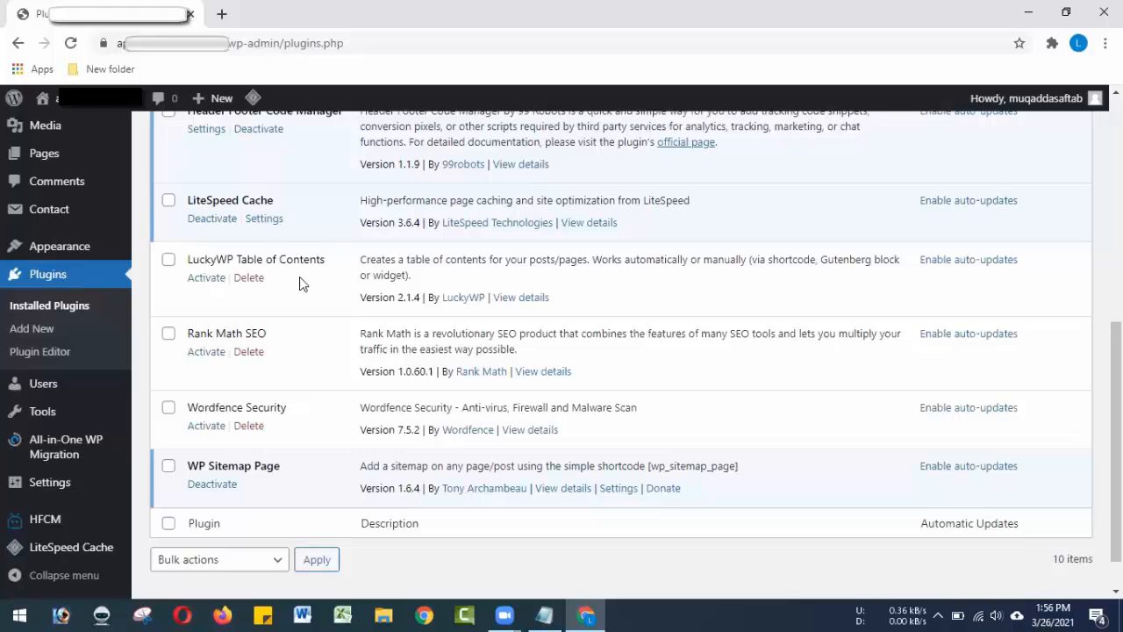
pyautogui.click(196, 278)
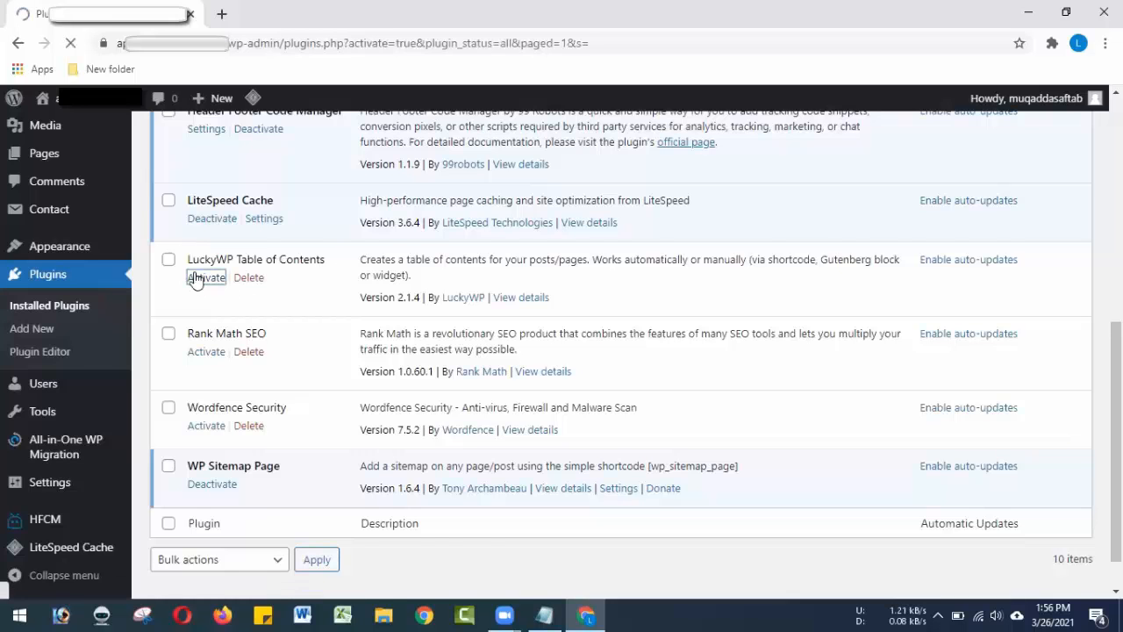
pyautogui.scroll(-6, 195, 278)
pyautogui.scroll(-2, 209, 280)
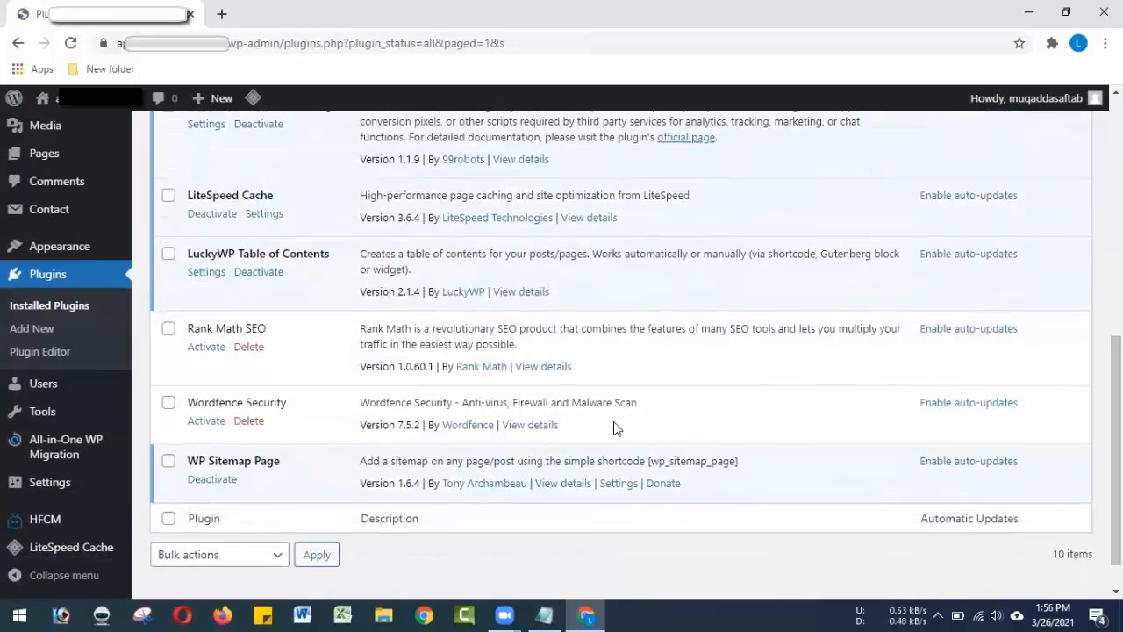
# Step: Open the LuckyWP Table of Contents settings, set the minimal count of headings to 3 and save the changes
pyautogui.click(206, 279)
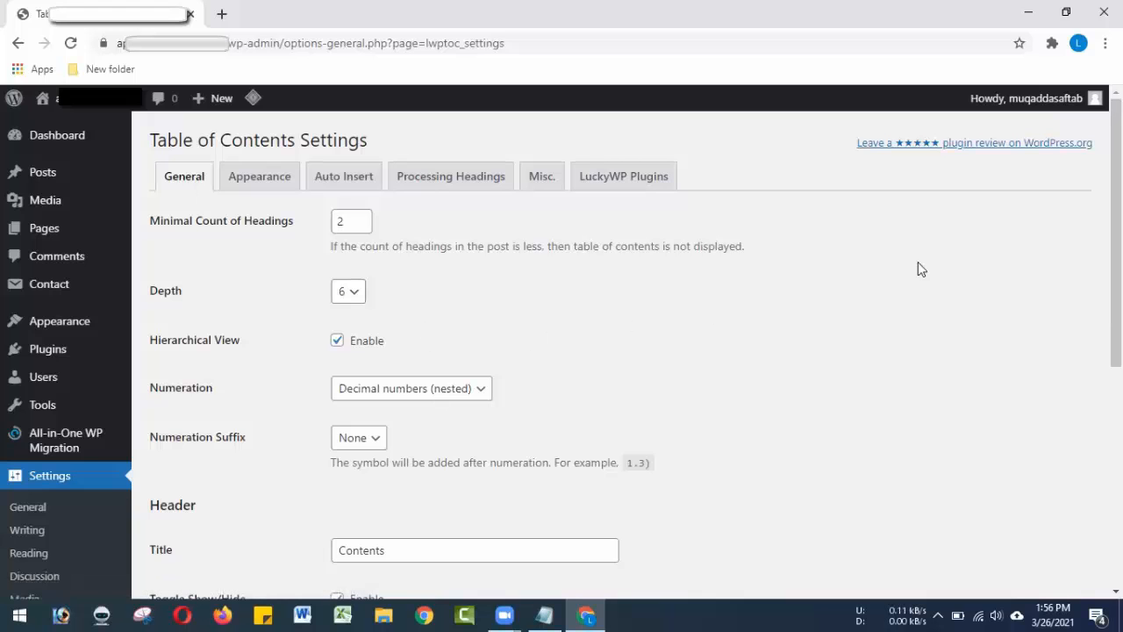
pyautogui.scroll(-3, 918, 263)
pyautogui.scroll(-2, 917, 263)
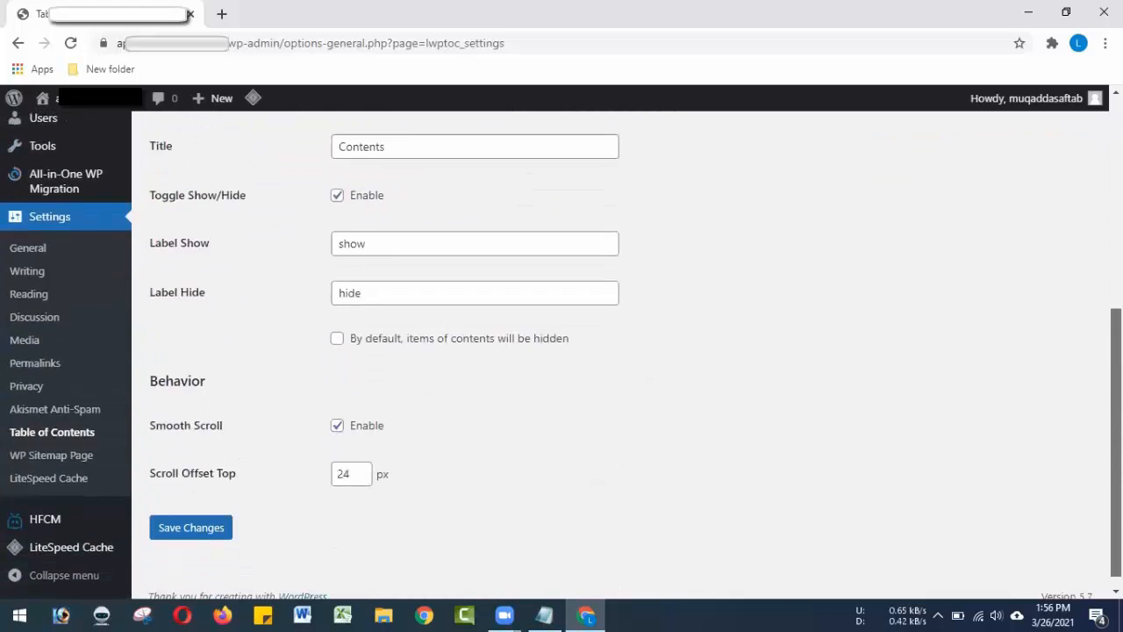
pyautogui.scroll(5, 1049, 216)
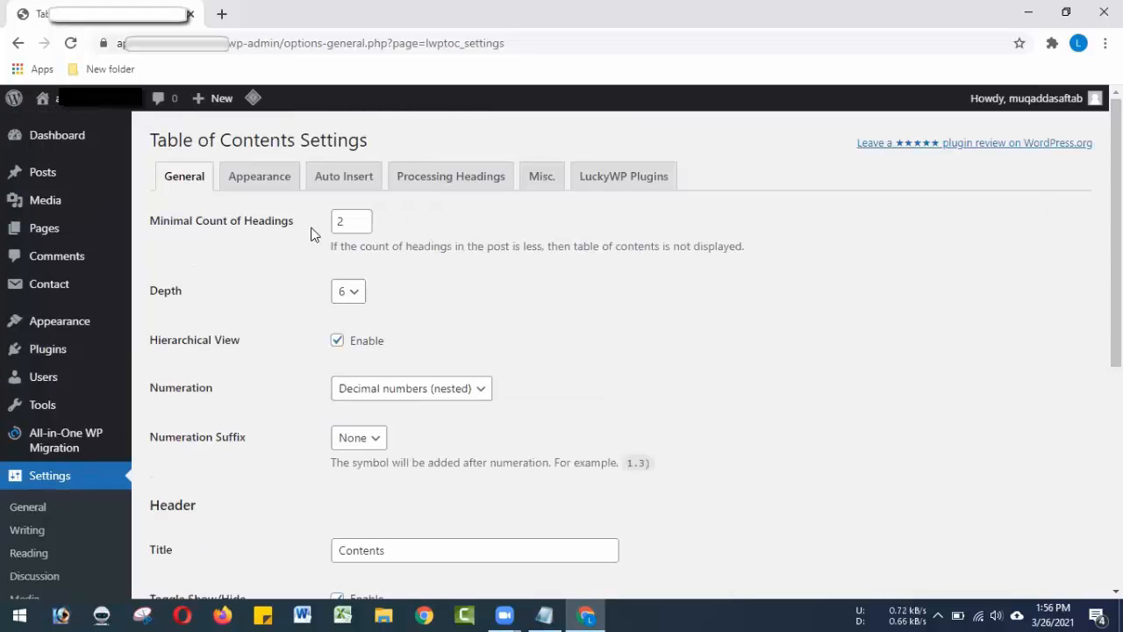
pyautogui.doubleClick(343, 223)
pyautogui.click(429, 229)
pyautogui.scroll(-5, 542, 361)
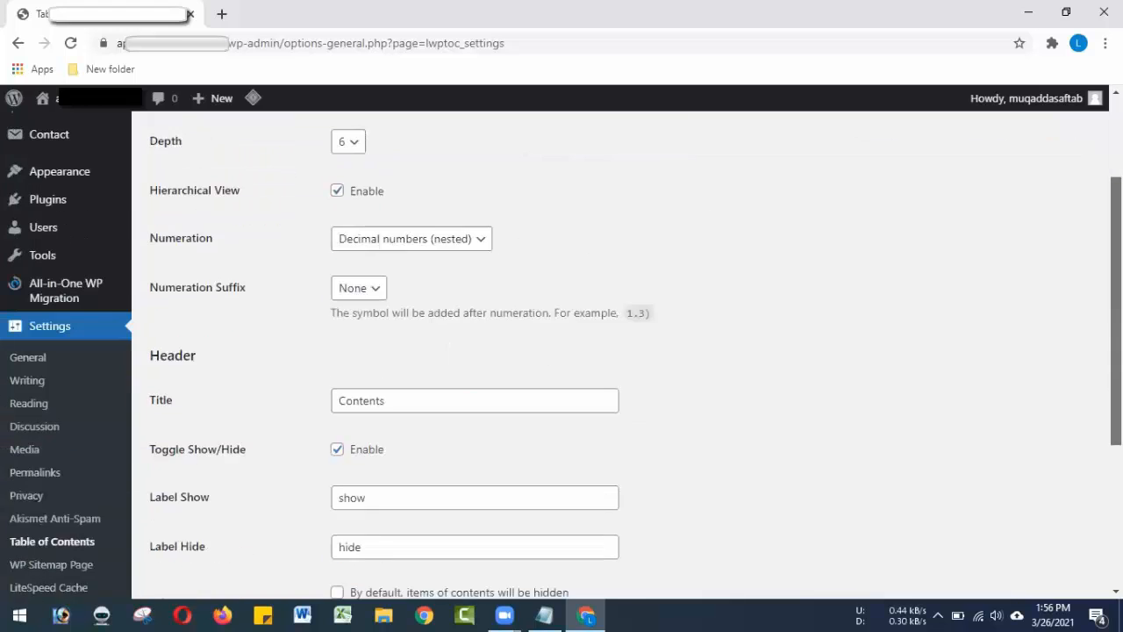
pyautogui.click(180, 518)
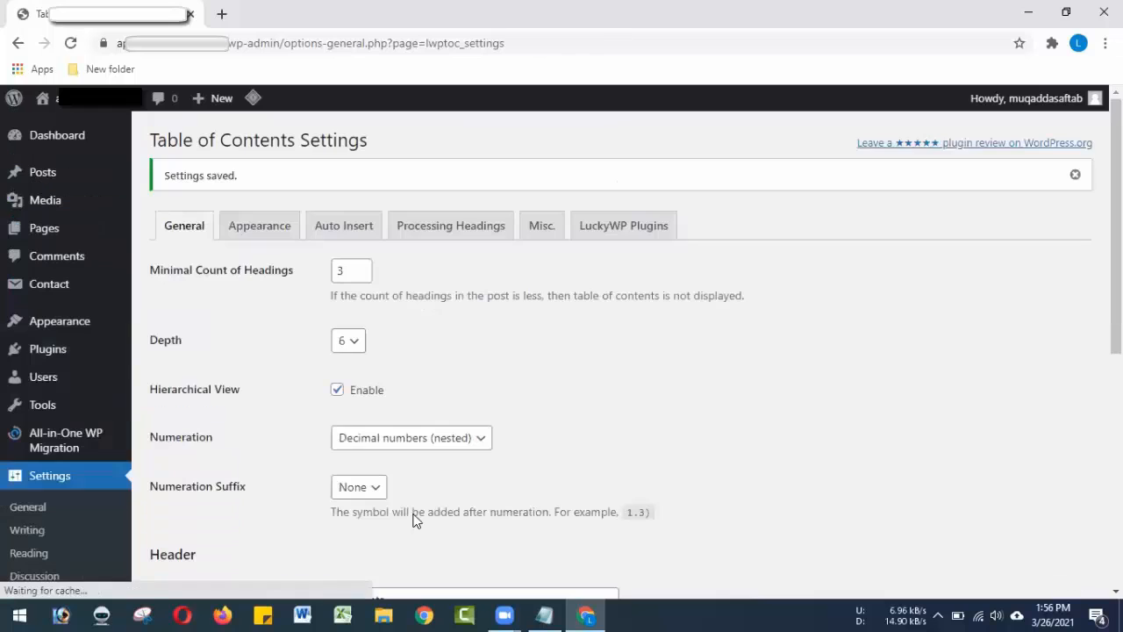
# Step: Enable automatic table of contents insertion before the first heading, include the Page post type alongside Post, and save
pyautogui.click(263, 236)
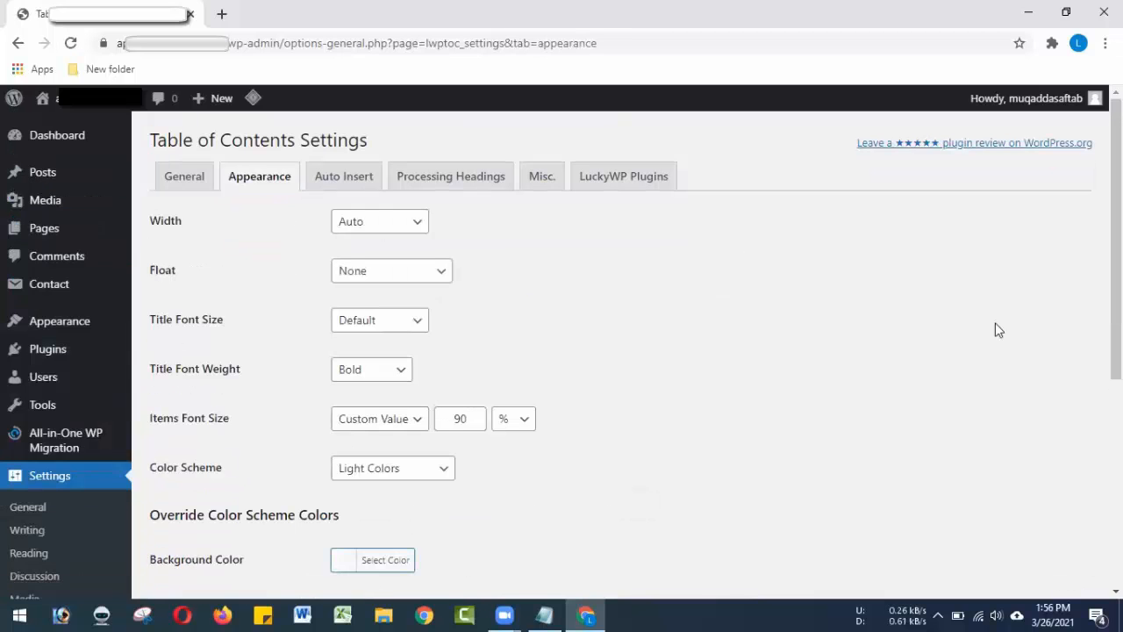
pyautogui.scroll(-5, 996, 324)
pyautogui.scroll(5, 381, 195)
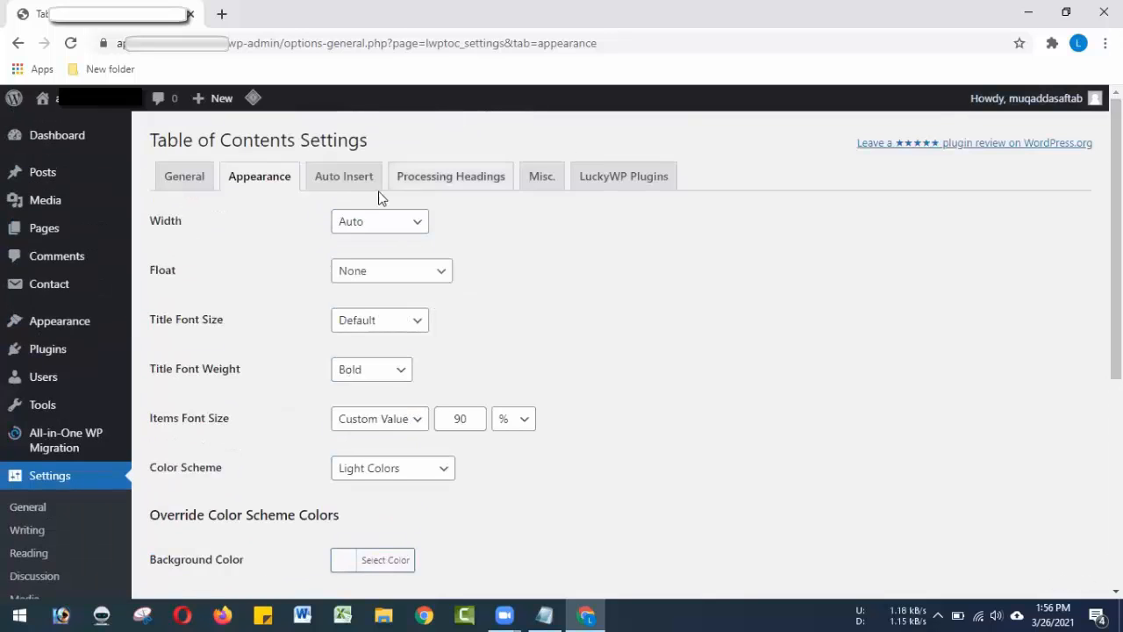
pyautogui.click(339, 189)
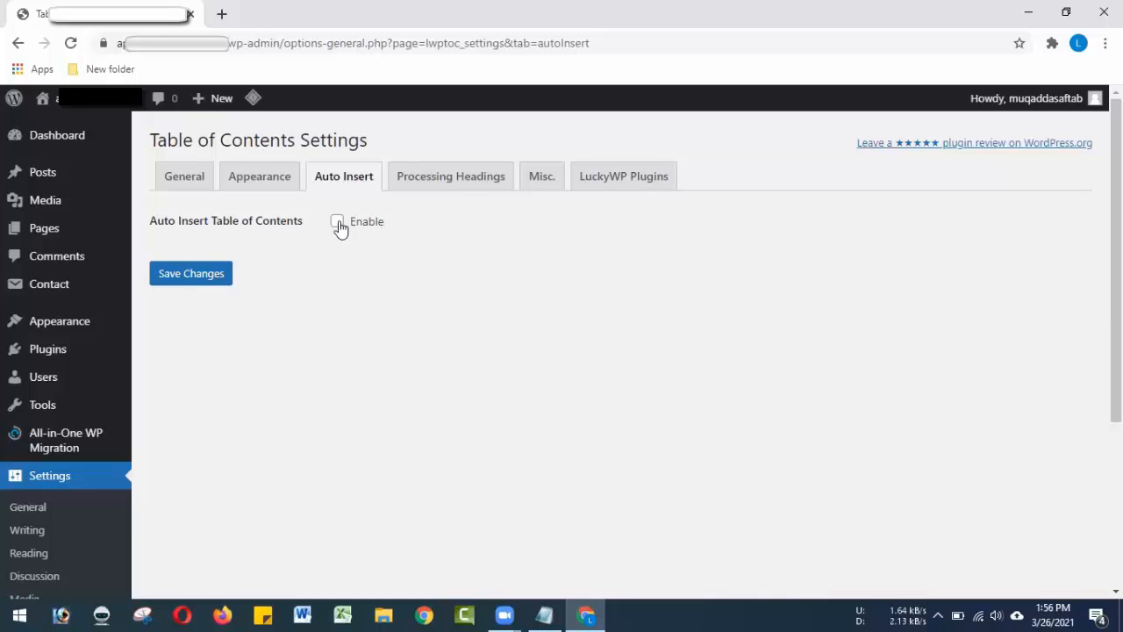
pyautogui.click(338, 223)
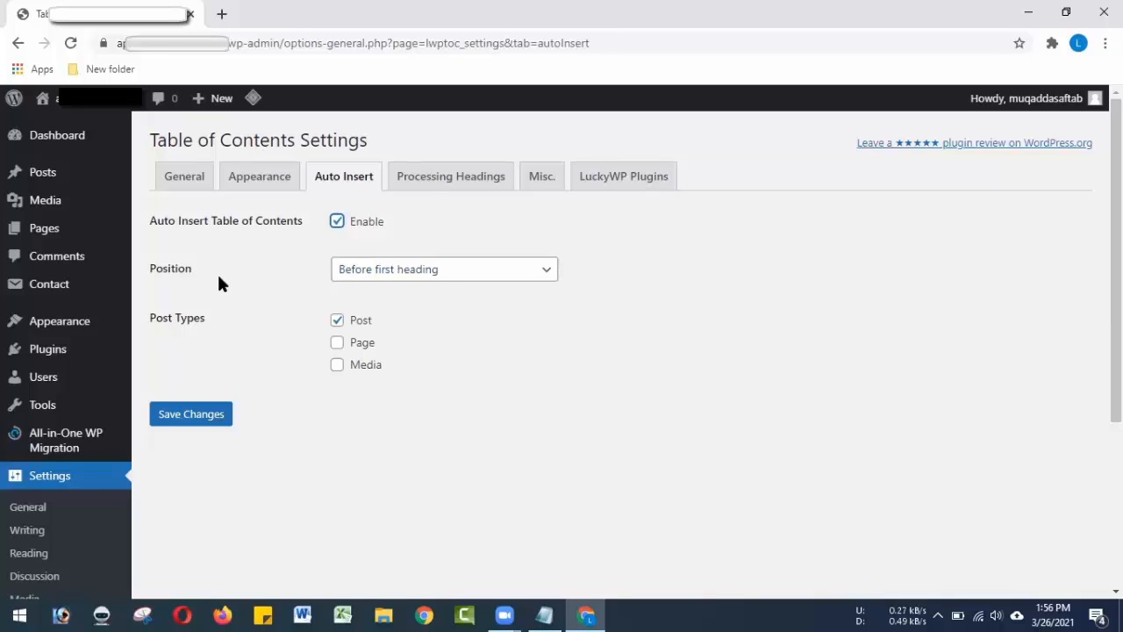
pyautogui.click(453, 278)
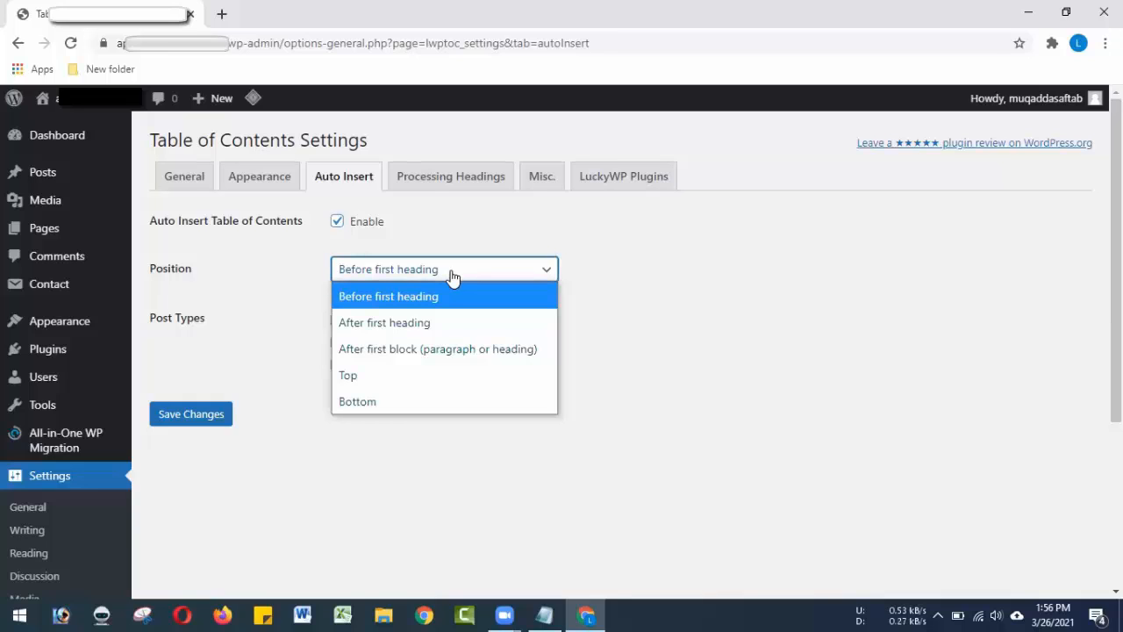
pyautogui.click(382, 298)
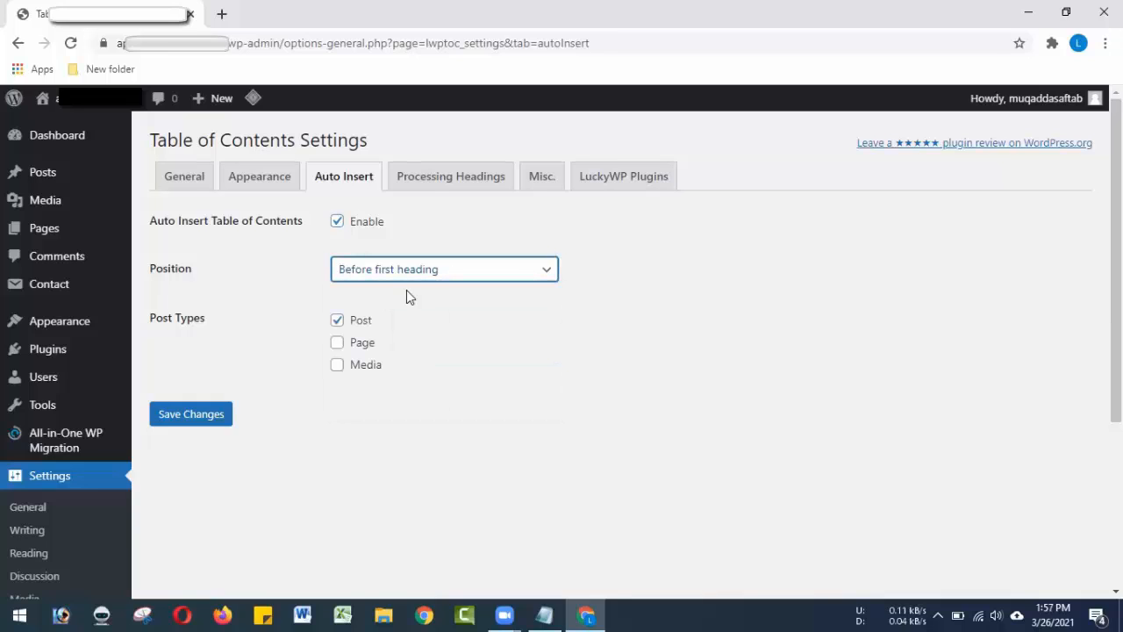
pyautogui.click(336, 345)
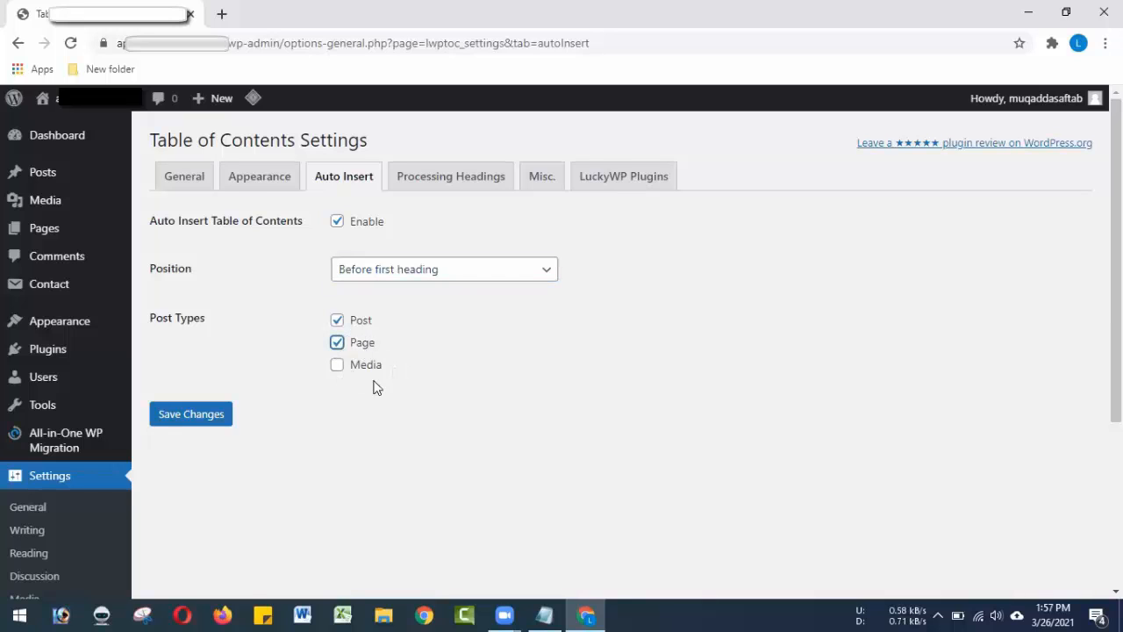
pyautogui.click(193, 416)
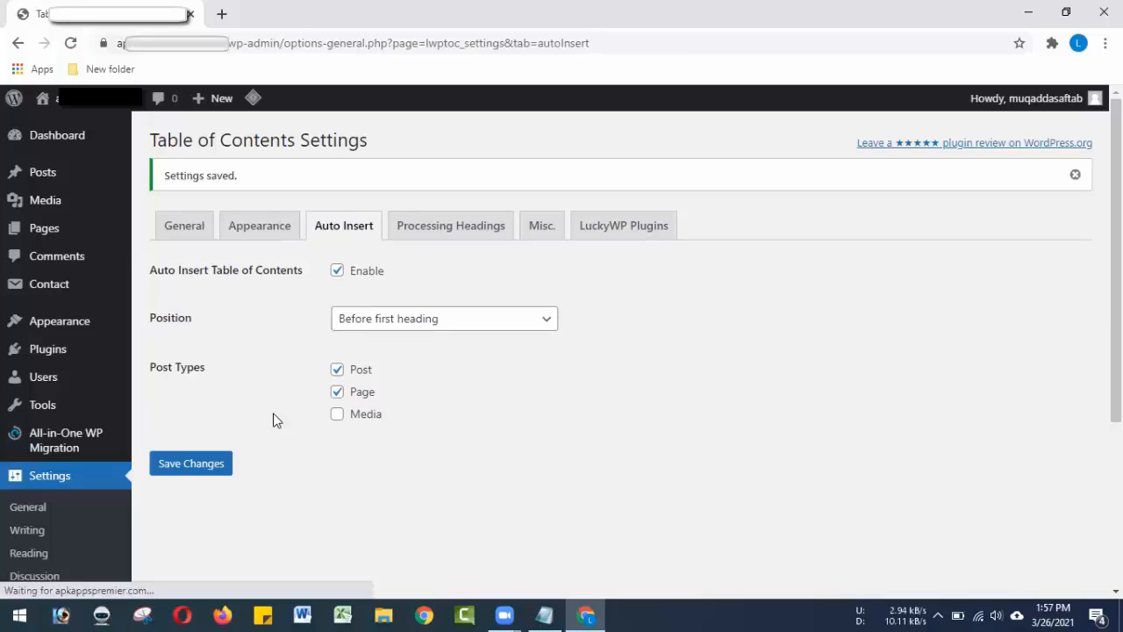
# Step: Set heading processing to always apply to the Post and Page post types and save the changes
pyautogui.click(454, 227)
pyautogui.click(340, 225)
pyautogui.click(338, 246)
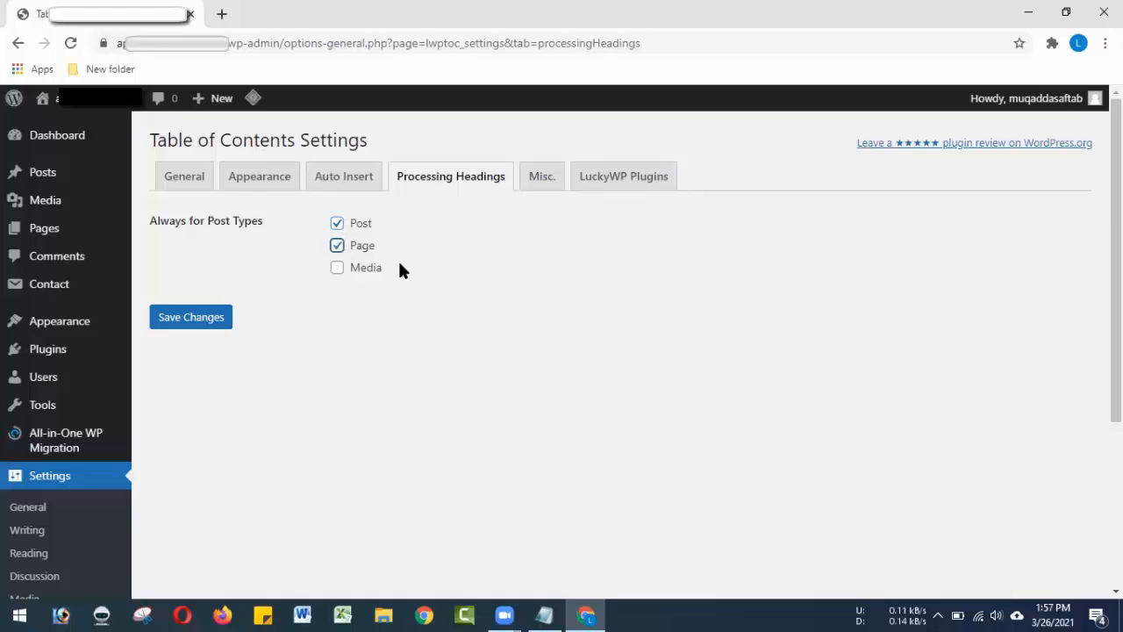
pyautogui.click(193, 321)
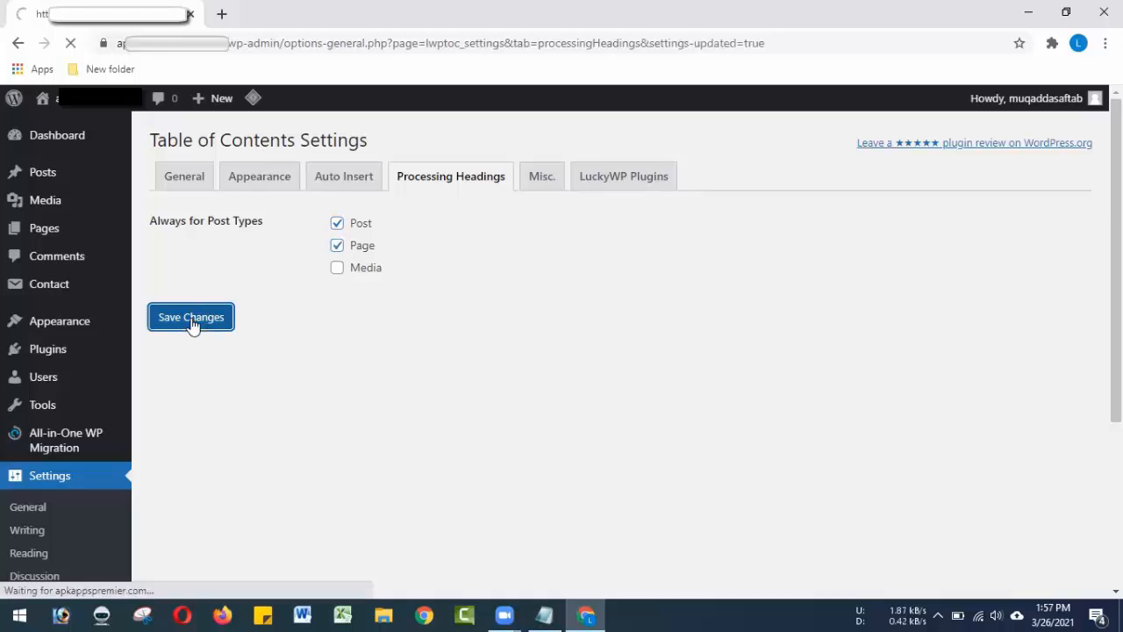
# Step: Exclude heading levels H1, H5 and H6 from the table of contents in the miscellaneous settings
pyautogui.click(541, 227)
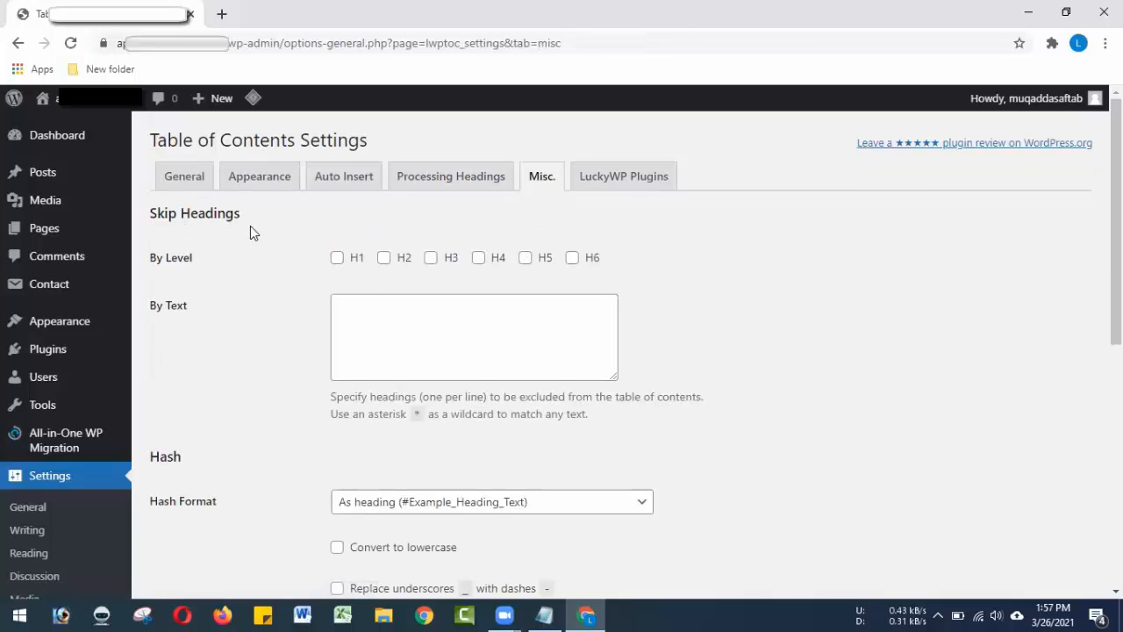
pyautogui.click(337, 258)
pyautogui.click(525, 258)
pyautogui.click(572, 258)
# Step: Show the "Table of Contents" panel for the Post and Page post types and save the miscellaneous settings
pyautogui.scroll(-3, 1031, 268)
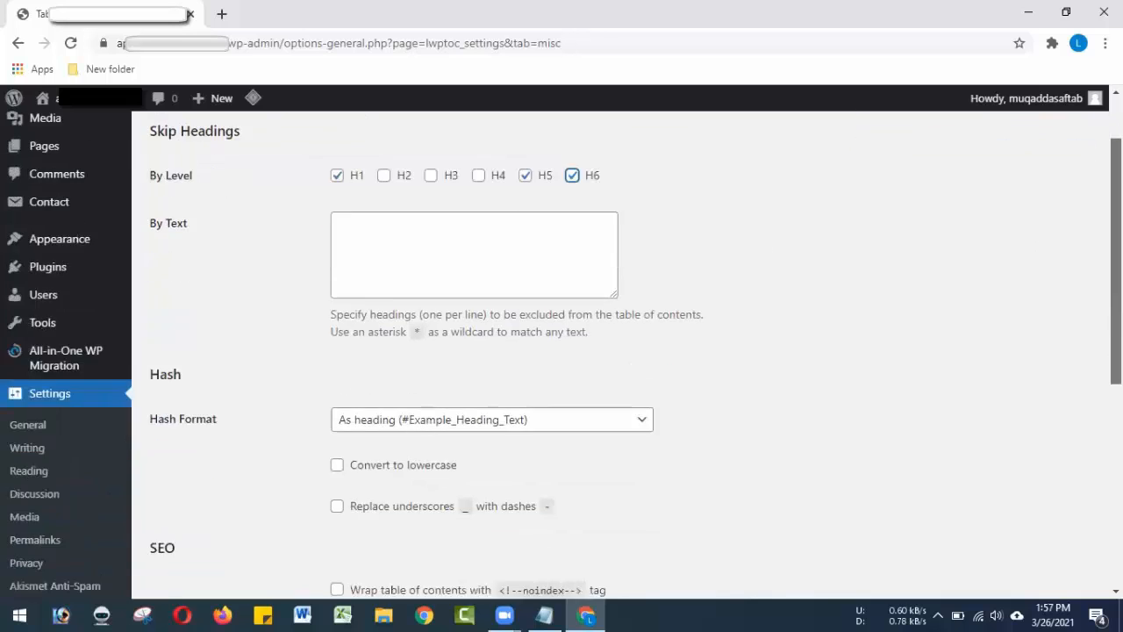
pyautogui.scroll(-2, 1053, 446)
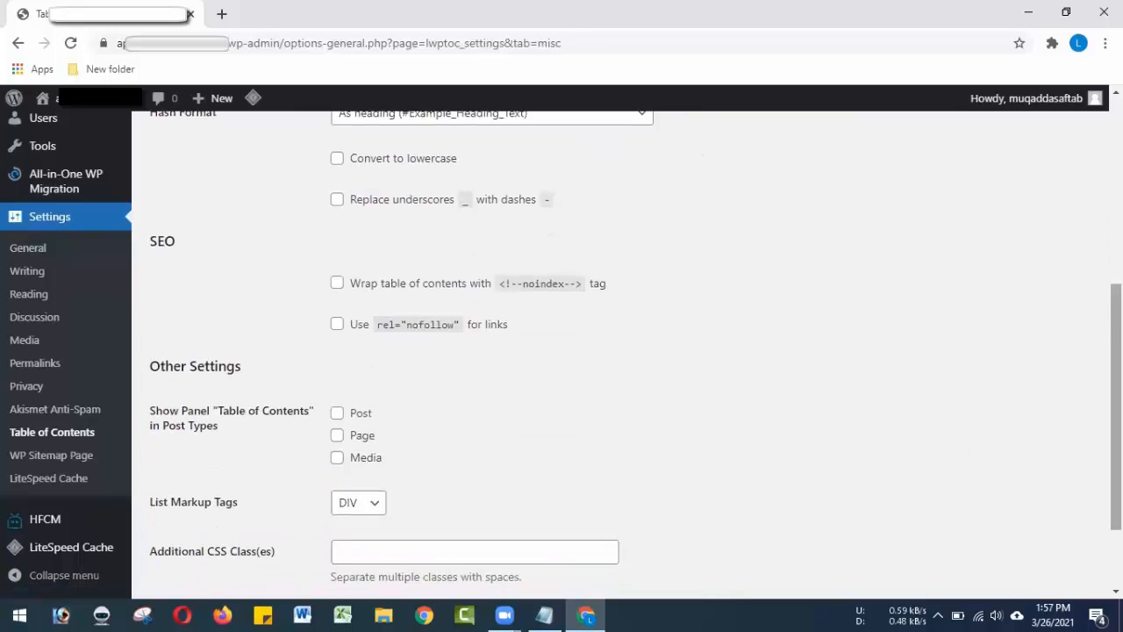
pyautogui.scroll(-1, 1003, 446)
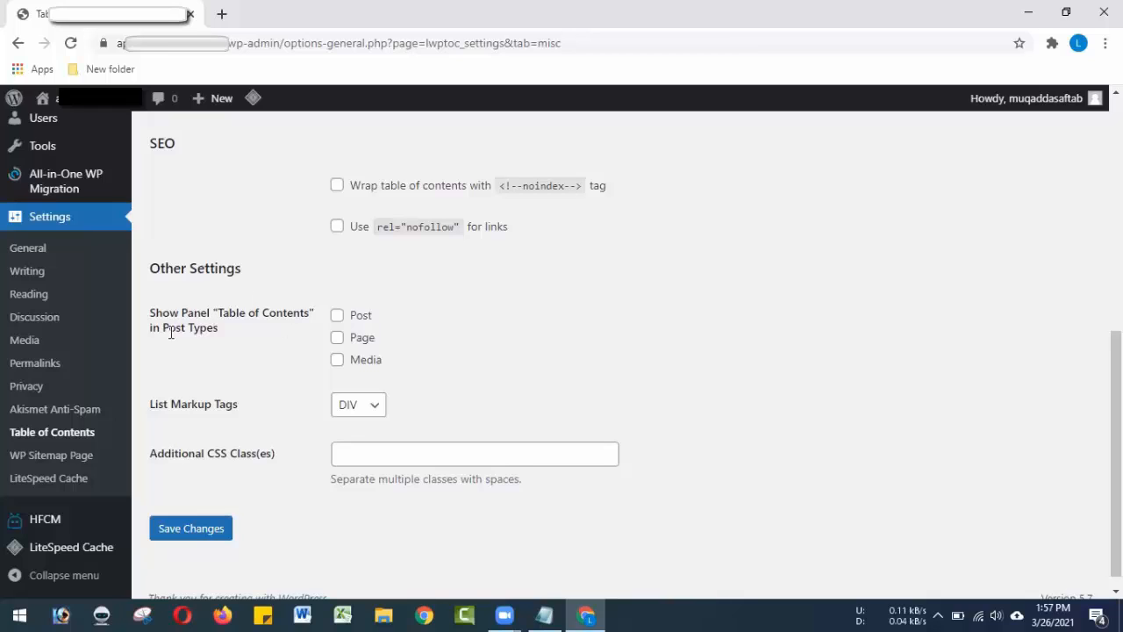
pyautogui.click(338, 316)
pyautogui.click(338, 339)
pyautogui.click(184, 528)
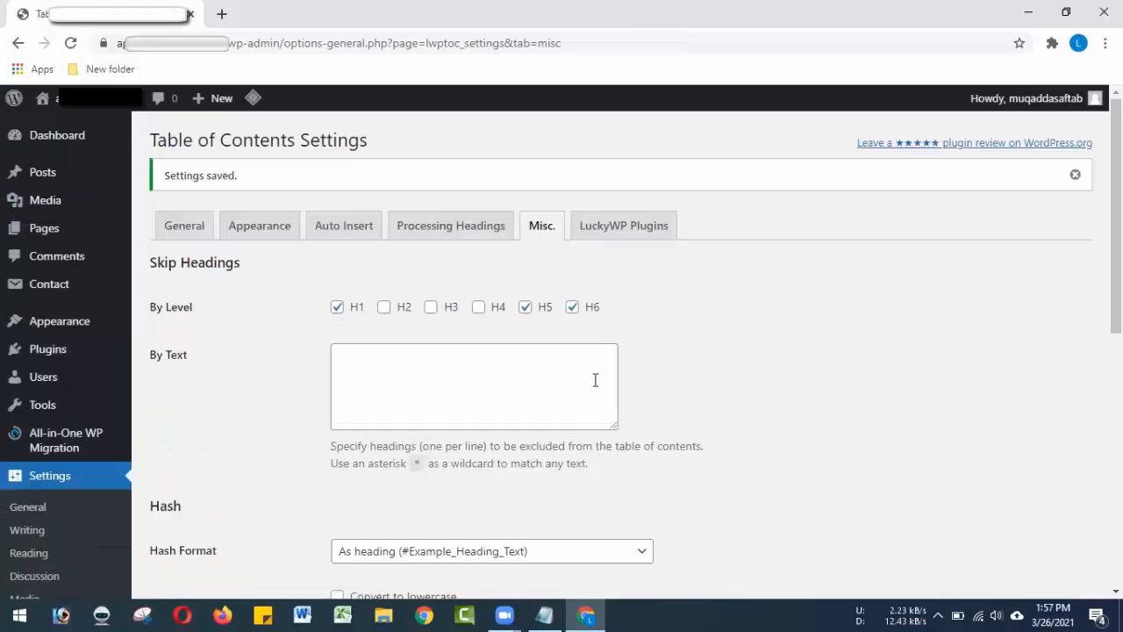
# Step: Look over the other LuckyWP plugins, return to the installed plugins and activate Wordfence Security
pyautogui.click(634, 233)
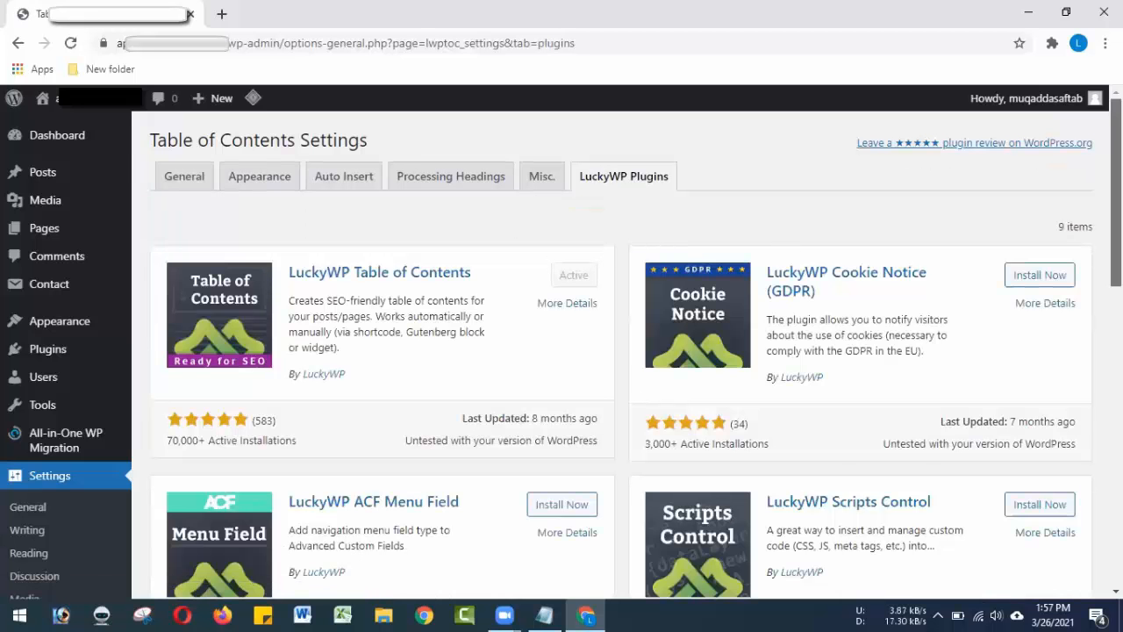
pyautogui.scroll(-9, 614, 351)
pyautogui.scroll(9, 614, 351)
pyautogui.click(48, 351)
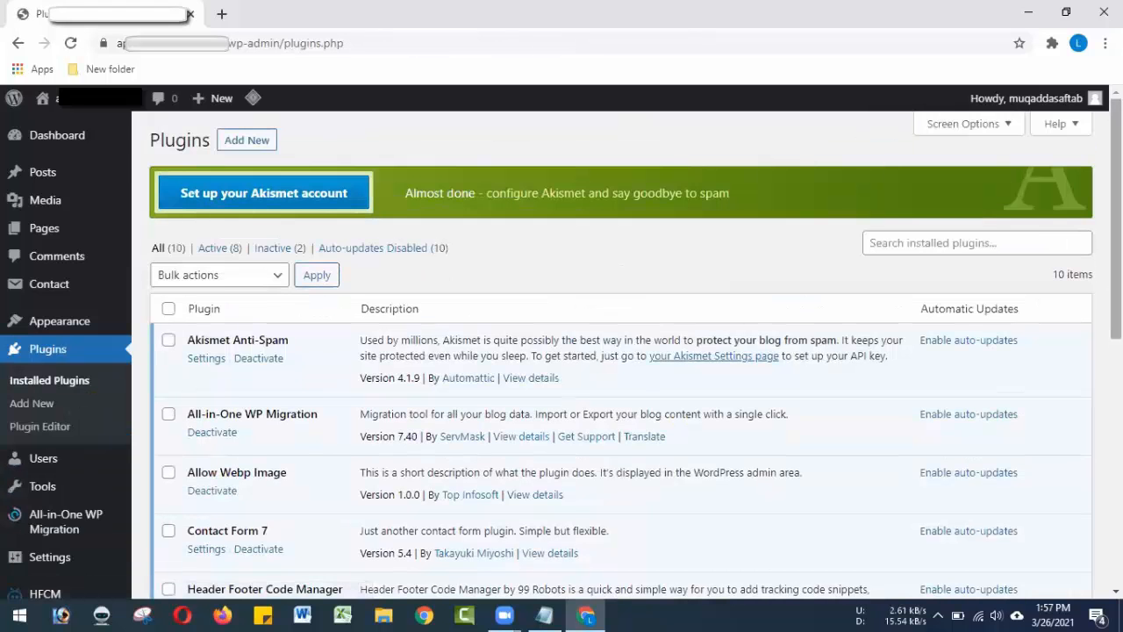
pyautogui.scroll(-5, 561, 369)
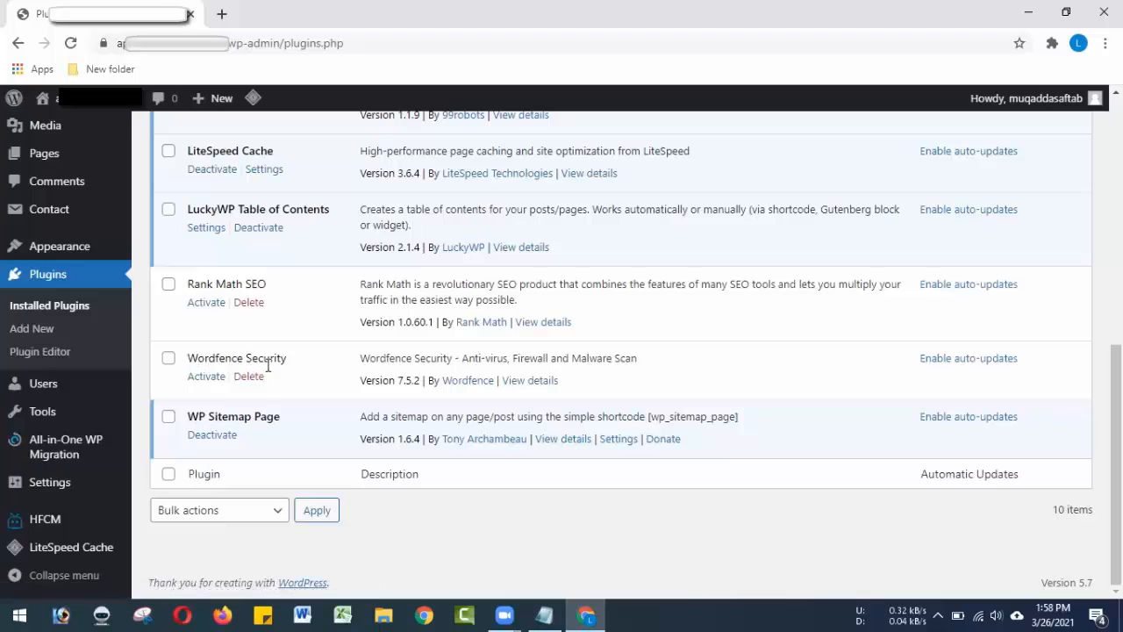
pyautogui.click(206, 378)
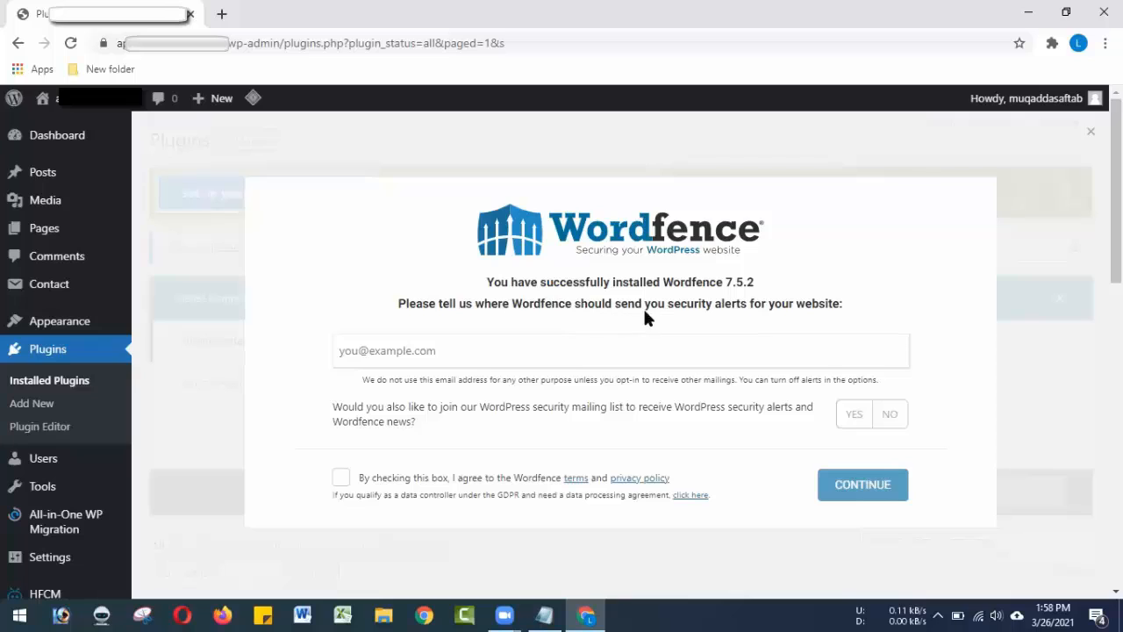
# Step: Enter the e-mail for Wordfence security alerts, decline the mailing list, accept the terms and continue the setup
pyautogui.click(480, 347)
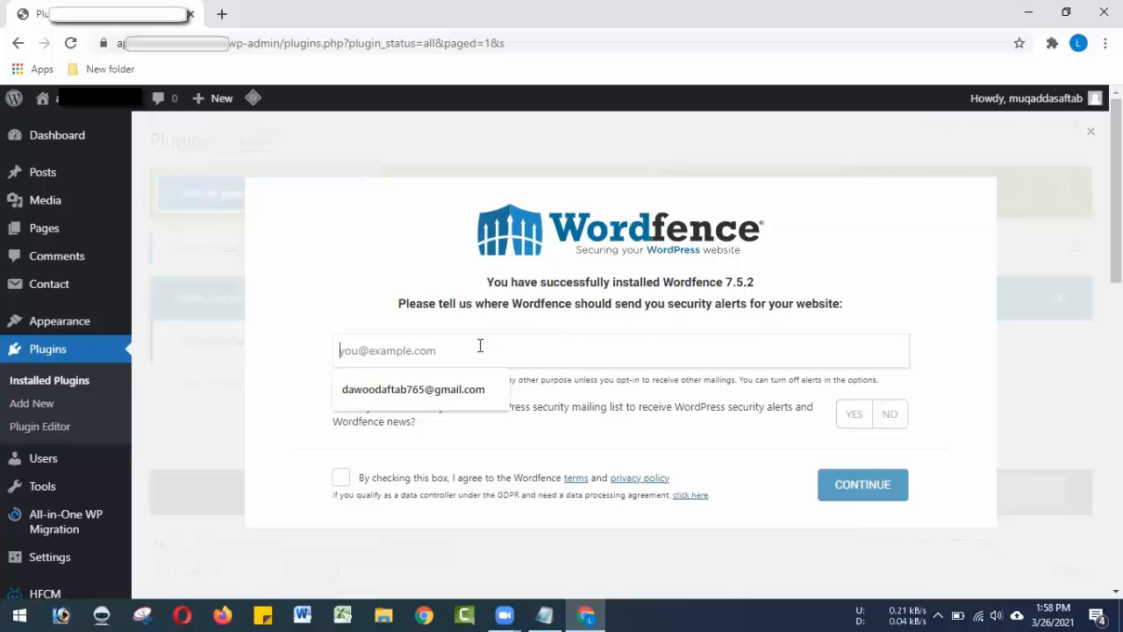
pyautogui.click(436, 389)
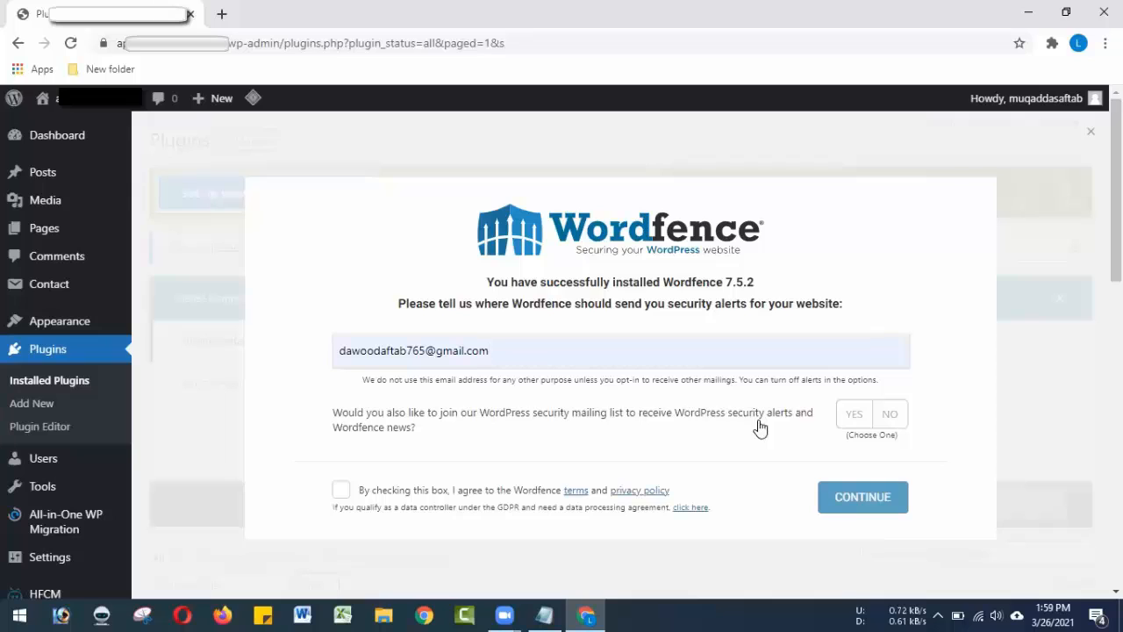
pyautogui.click(888, 420)
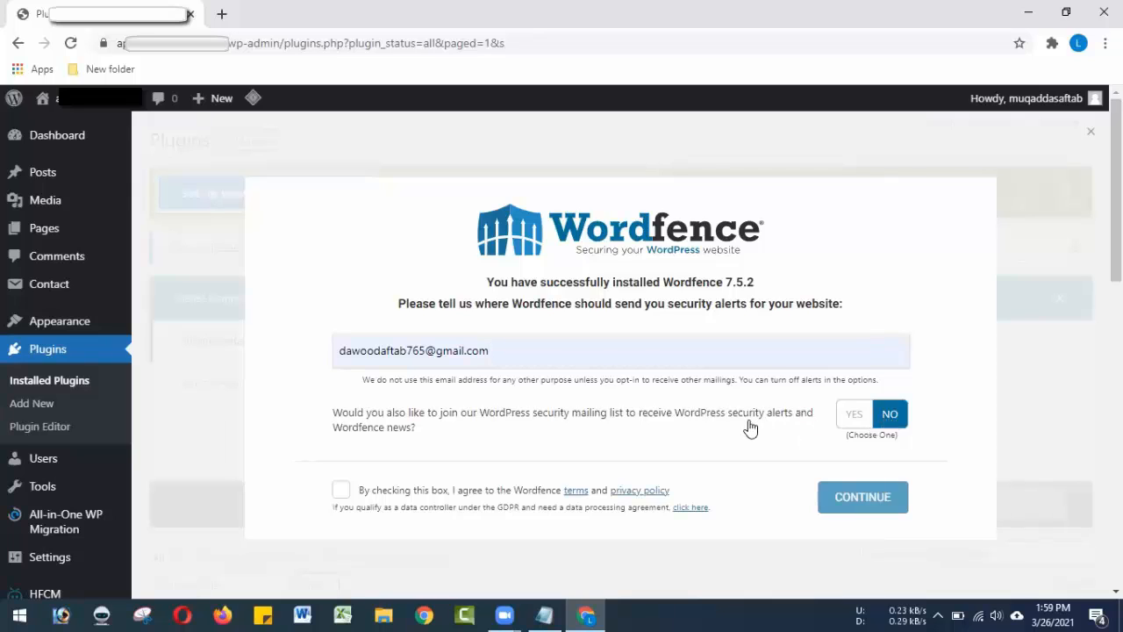
pyautogui.moveTo(504, 348); pyautogui.dragTo(343, 354)
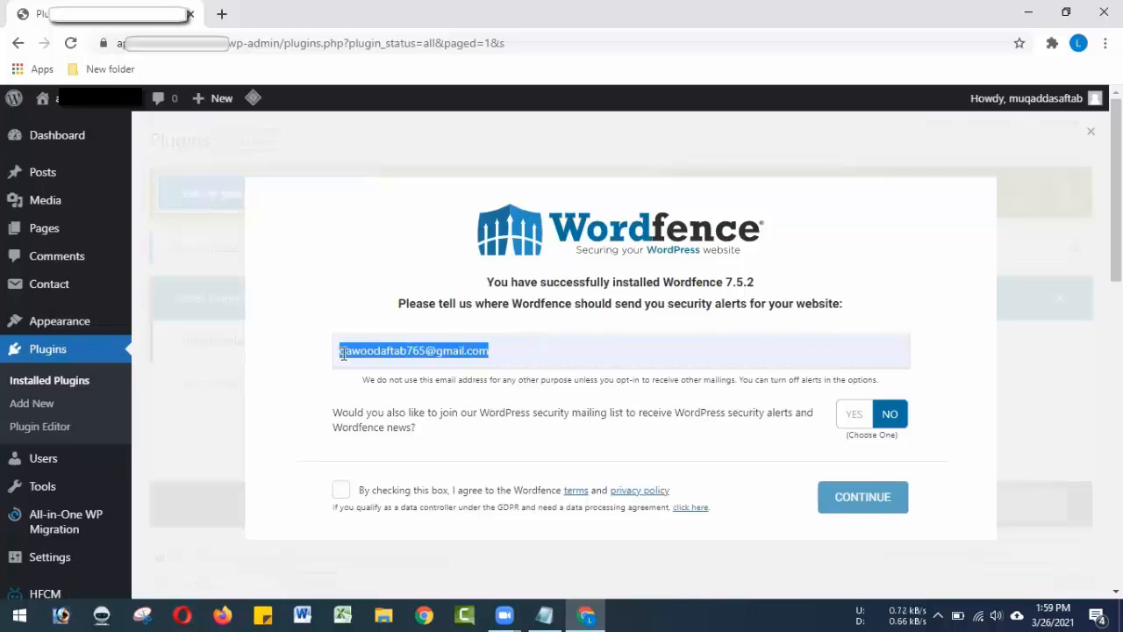
pyautogui.click(489, 351)
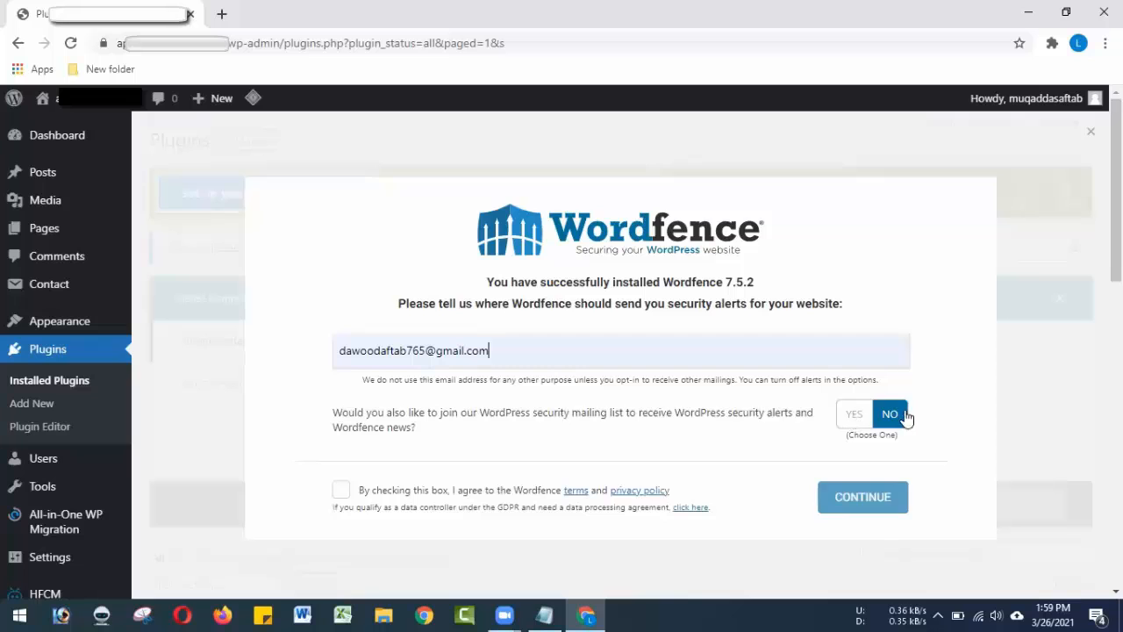
pyautogui.click(342, 491)
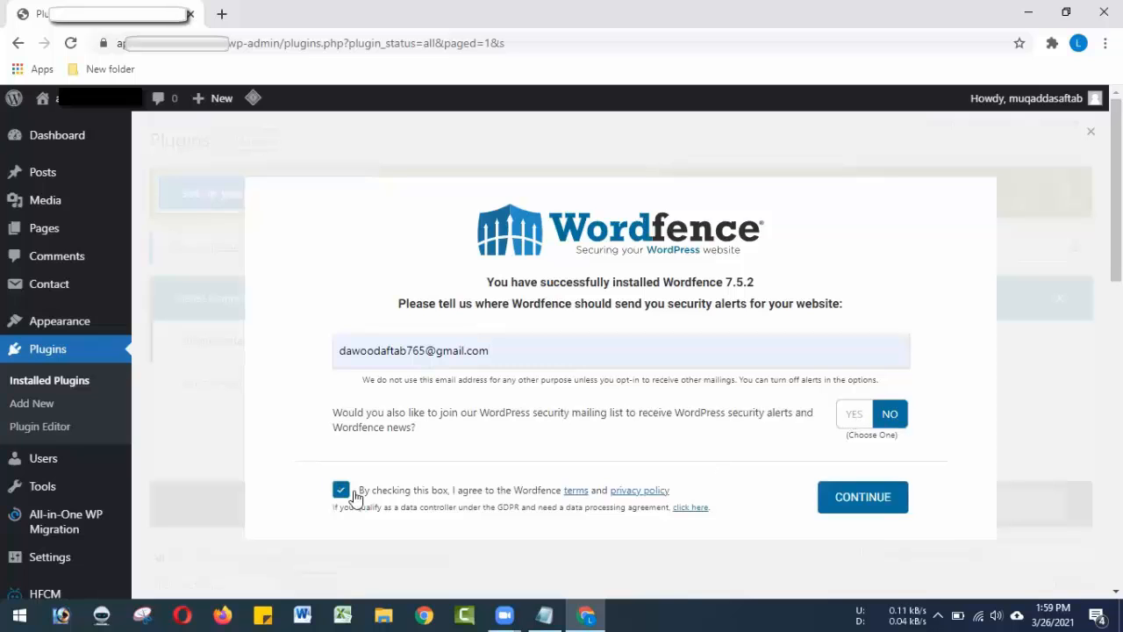
pyautogui.click(846, 499)
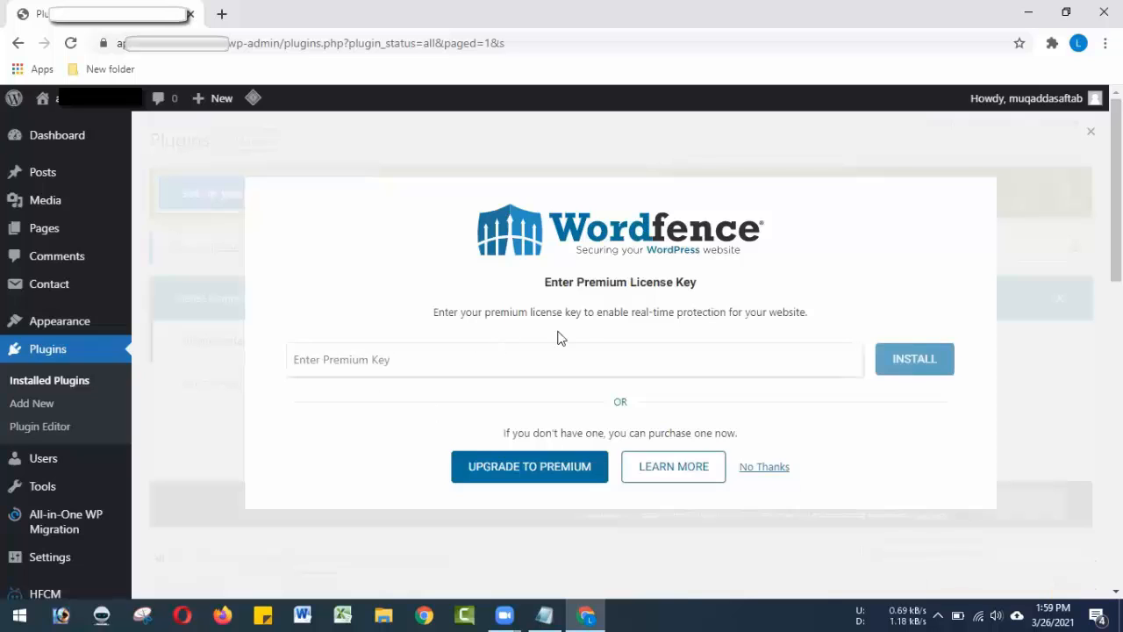
# Step: Decline the Wordfence premium license key to finish the setup without a premium upgrade
pyautogui.moveTo(550, 283); pyautogui.dragTo(700, 283)
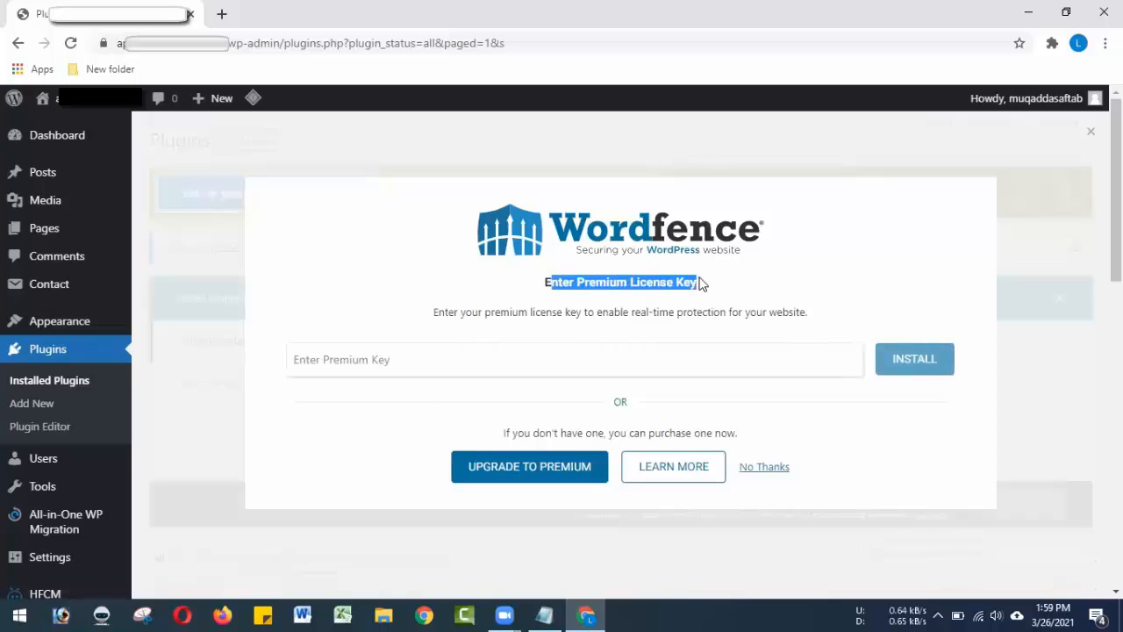
pyautogui.click(361, 359)
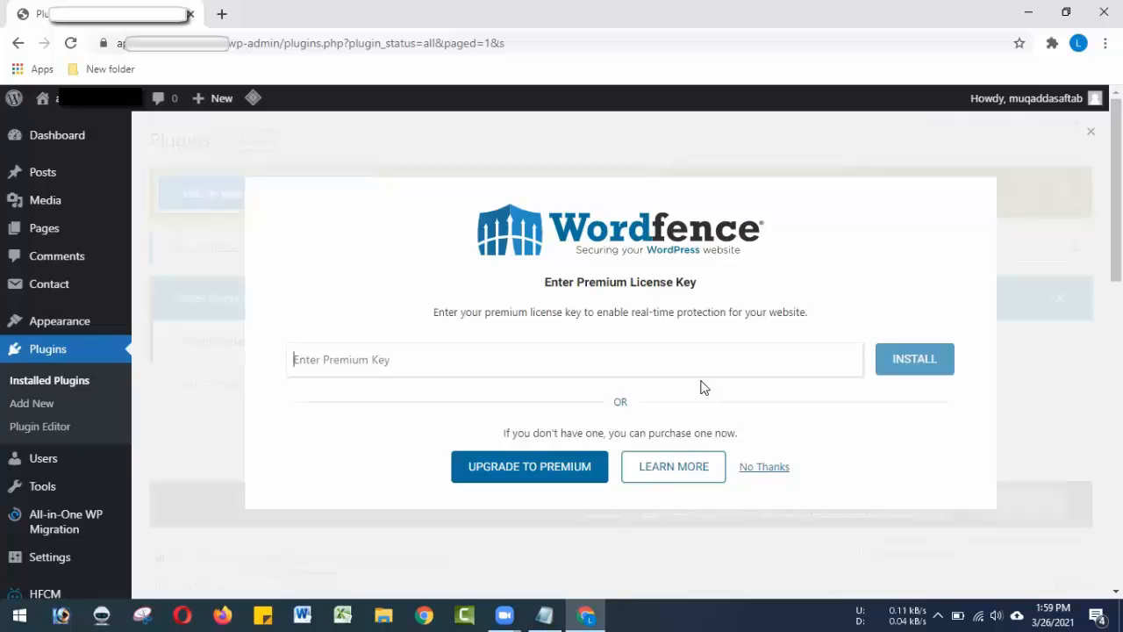
pyautogui.click(761, 467)
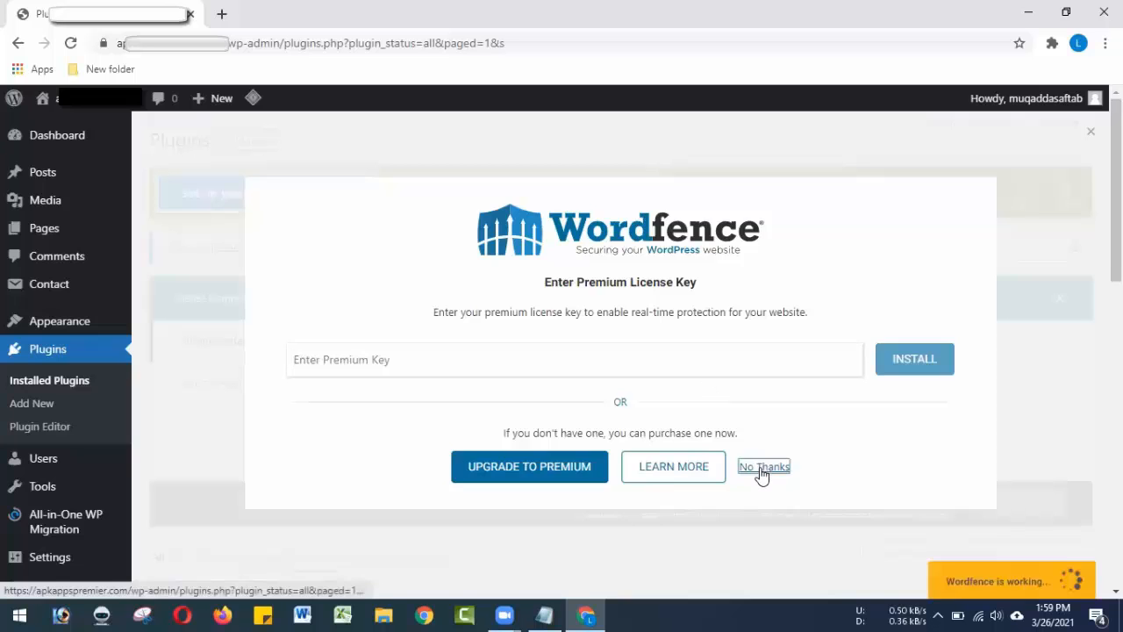
# Step: Check the activation status of the installed plugins and minimize the browser to show the desktop
pyautogui.moveTo(1116, 237); pyautogui.dragTo(1116, 441)
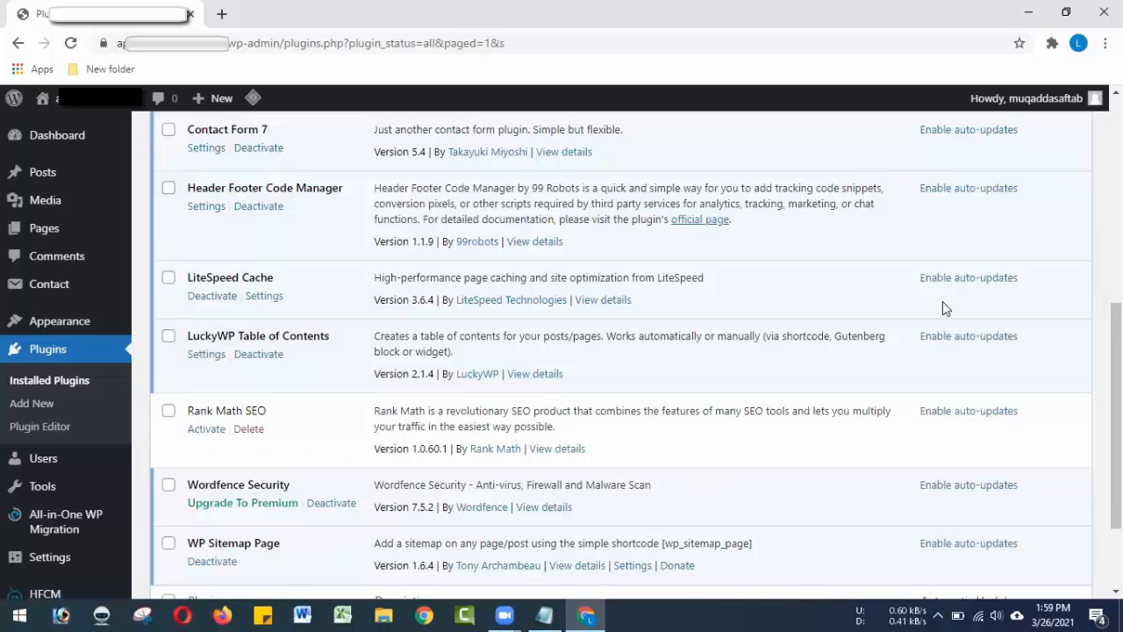
pyautogui.moveTo(1117, 373); pyautogui.dragTo(1116, 114)
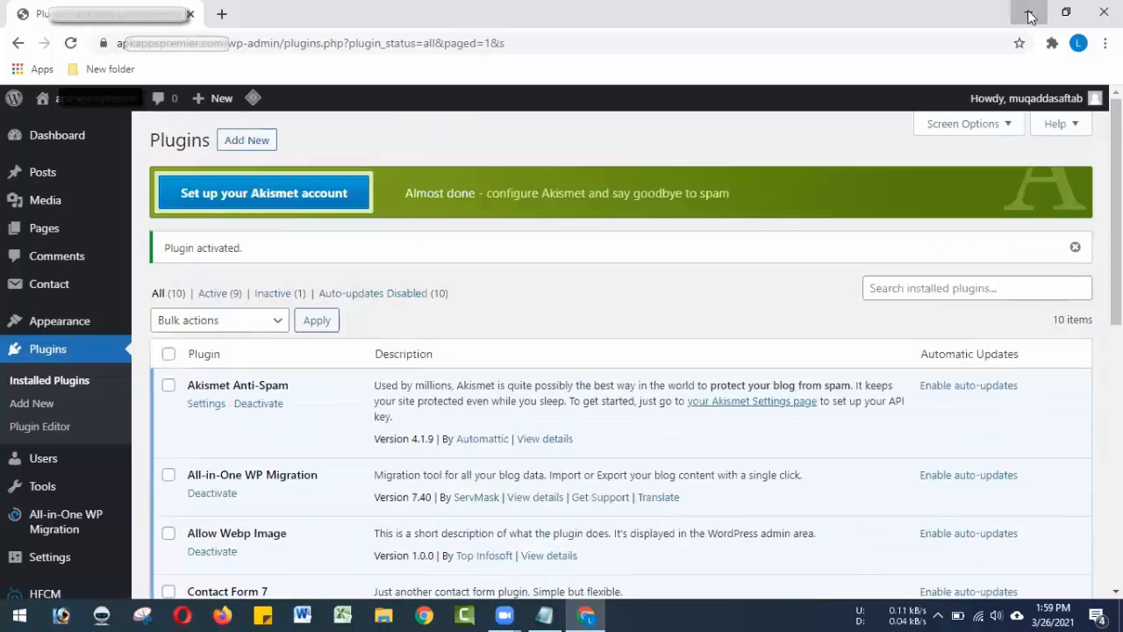
pyautogui.click(1028, 13)
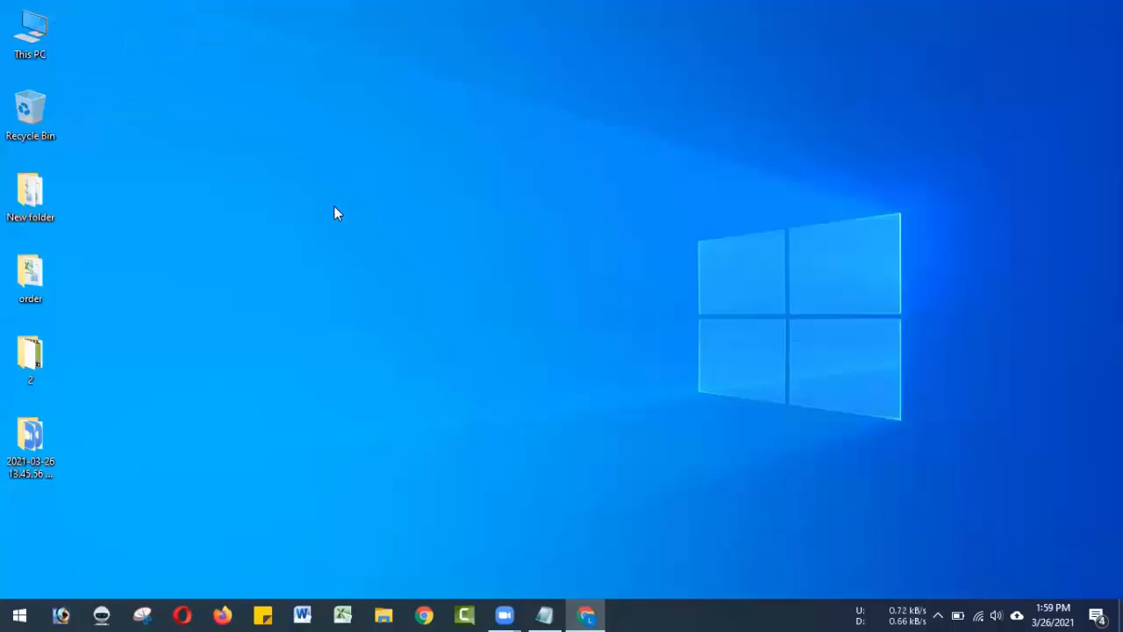